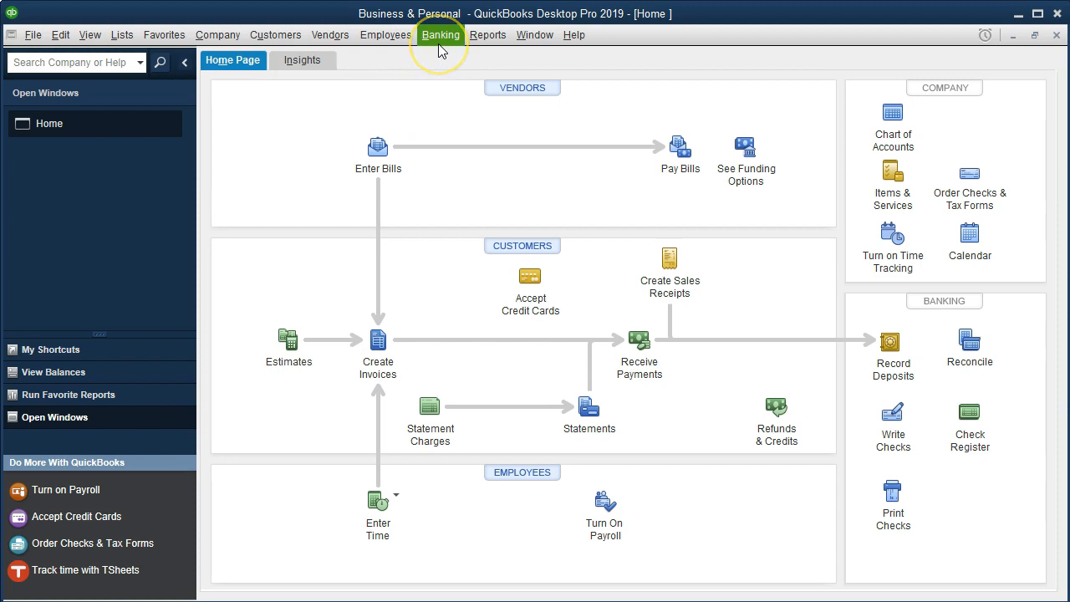
# Open the register of the checking account
pyautogui.click(441, 35)
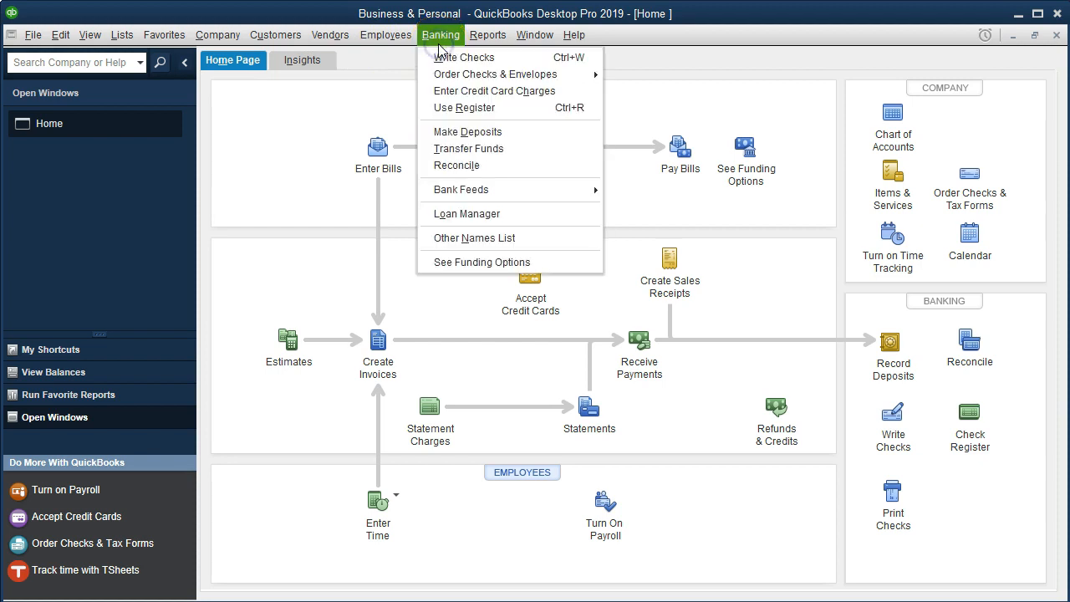
pyautogui.click(462, 107)
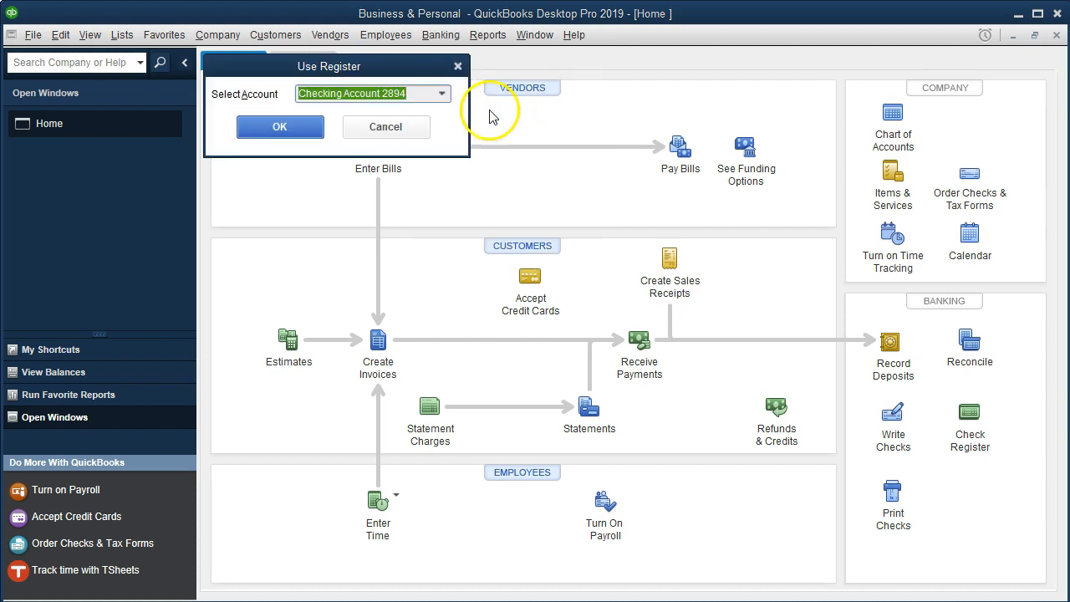
pyautogui.click(318, 132)
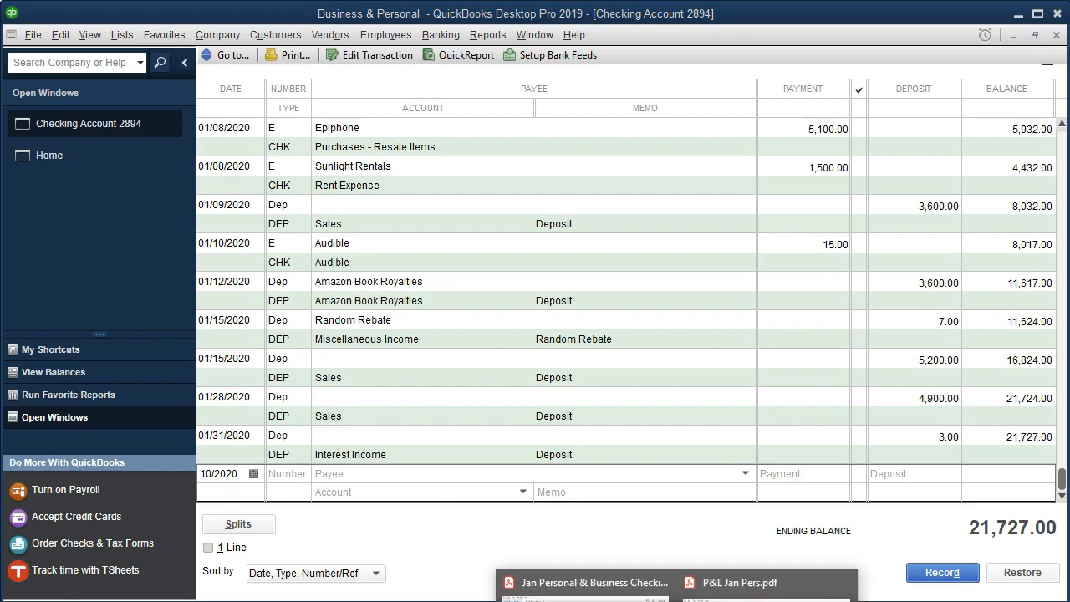
# Switch to the Jan Personal & Business Checking PDF in Acrobat Reader and examine the withdrawals that are not yet highlighted, starting with My College
pyautogui.click(552, 587)
pyautogui.scroll(-6, 681, 435)
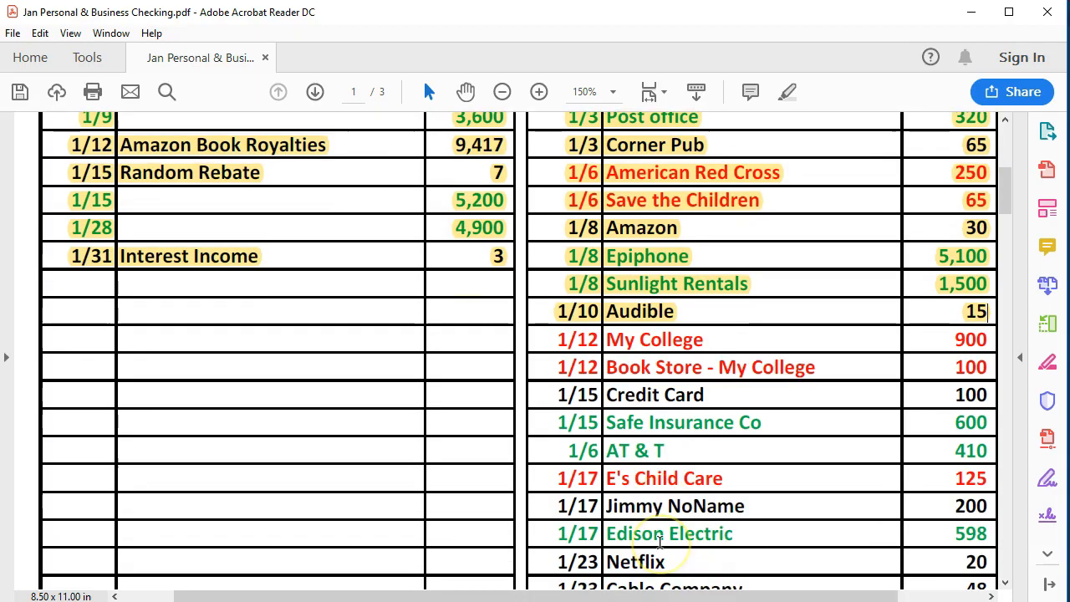
pyautogui.click(705, 220)
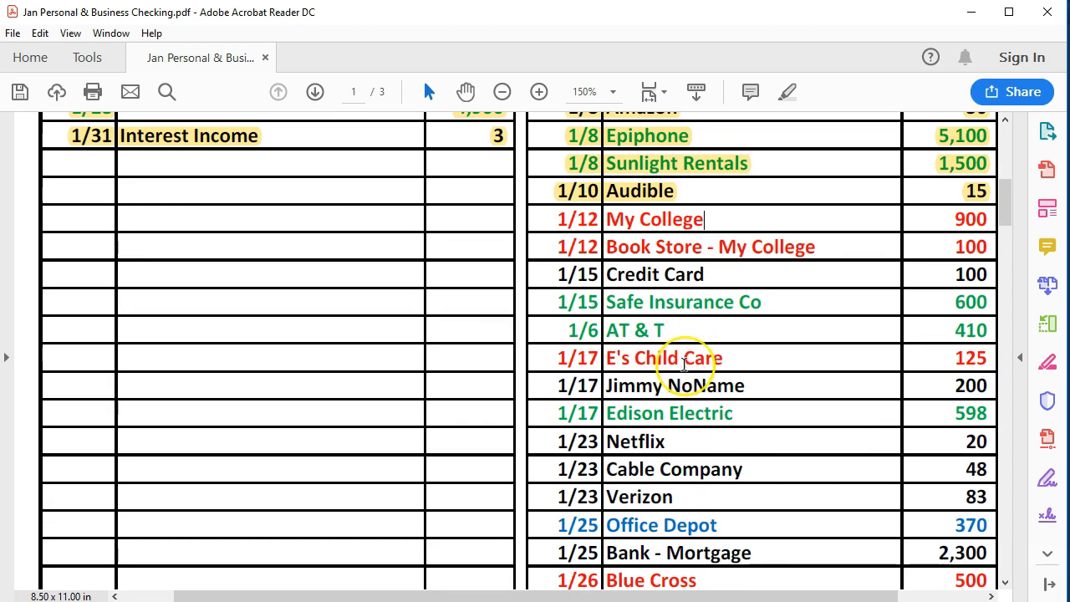
pyautogui.scroll(4, 684, 361)
pyautogui.scroll(4, 684, 364)
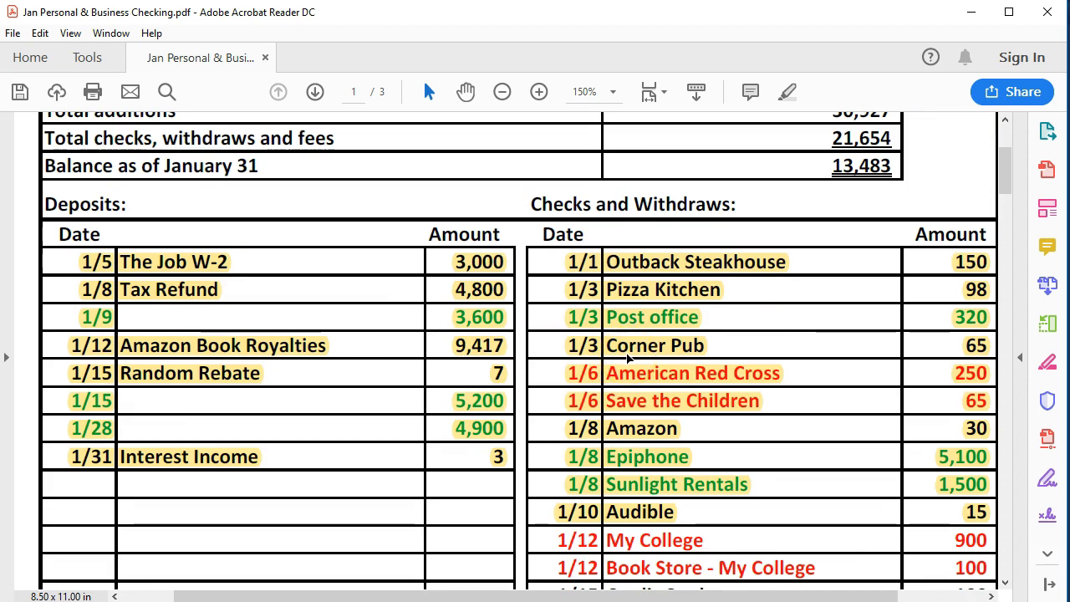
pyautogui.scroll(-3, 627, 358)
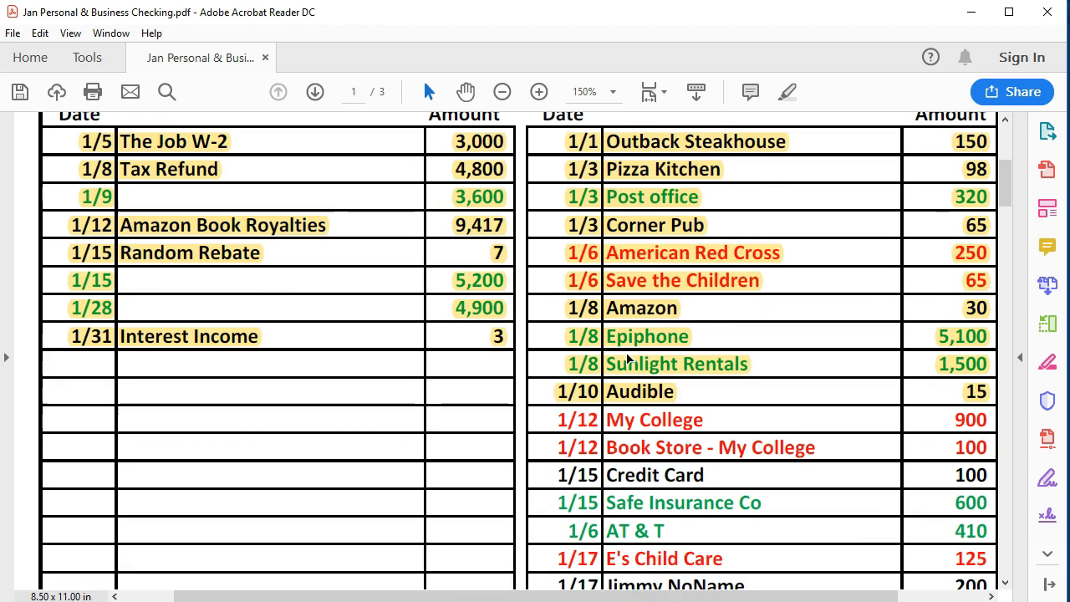
pyautogui.scroll(2, 627, 358)
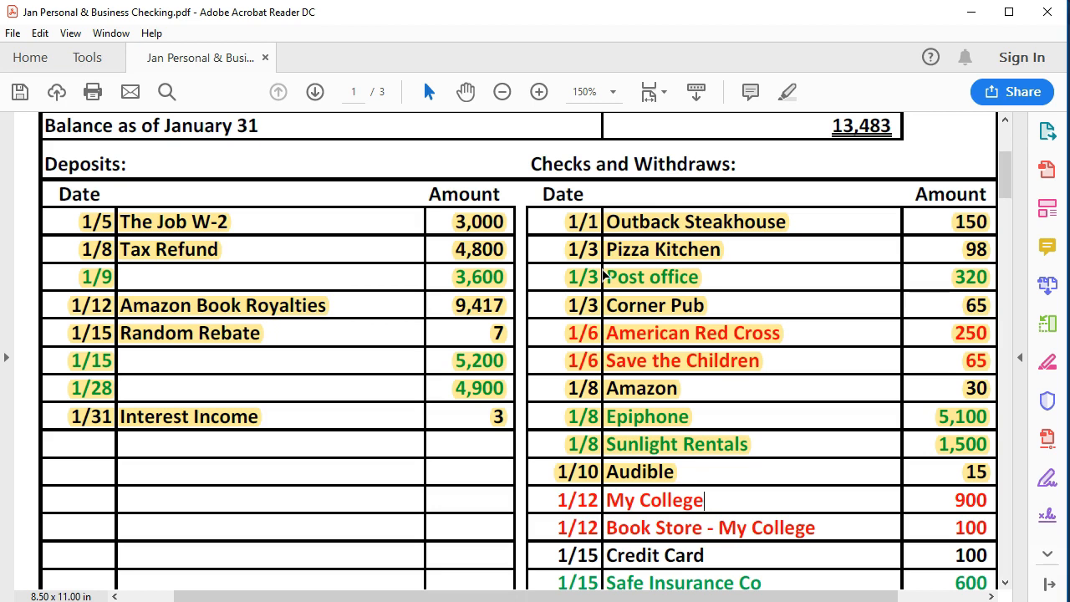
pyautogui.scroll(-1, 619, 332)
pyautogui.scroll(-6, 619, 333)
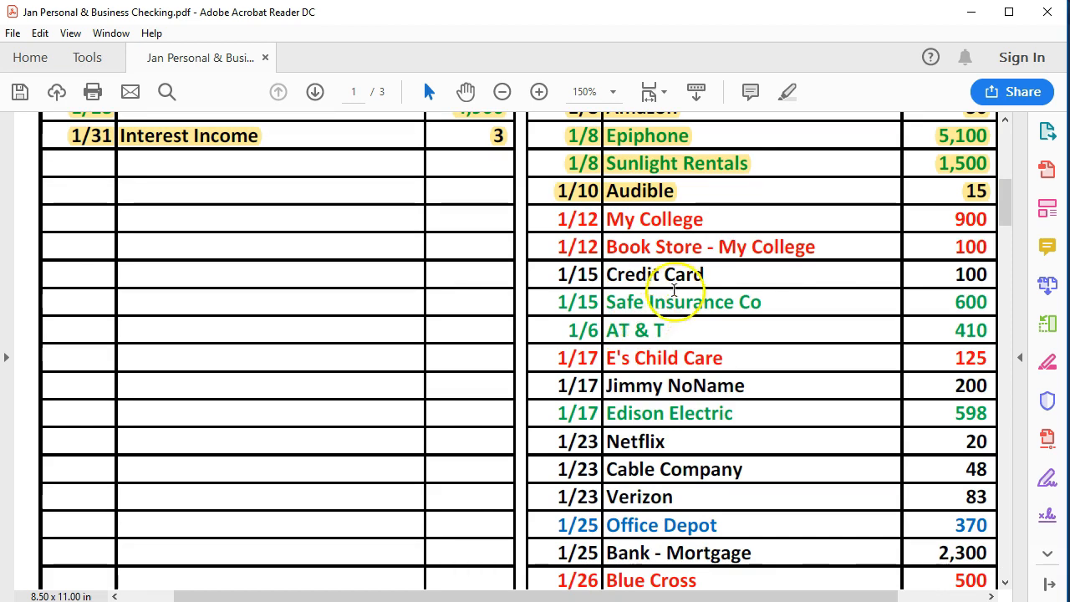
pyautogui.click(707, 226)
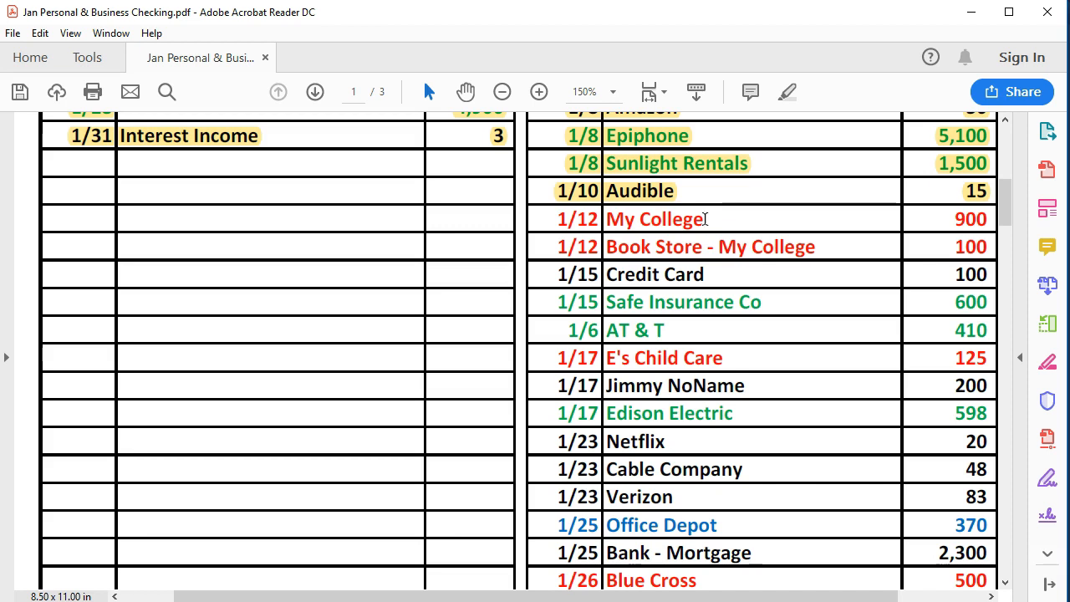
pyautogui.click(705, 219)
pyautogui.click(707, 229)
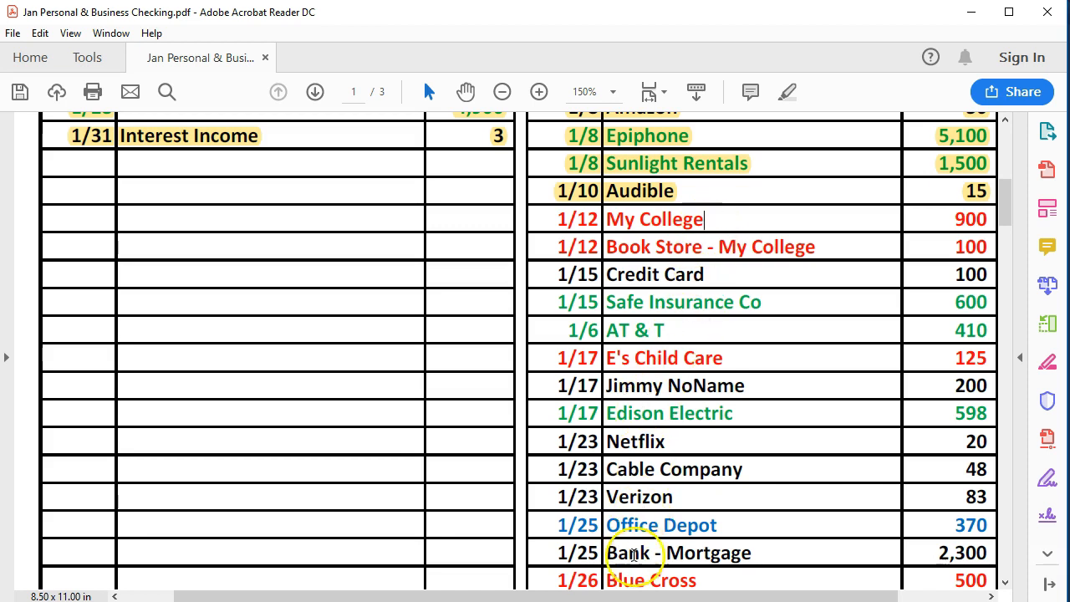
# Return to the QuickBooks checking register and start a new entry dated 01/12/2020 with E as its number
pyautogui.click(623, 601)
pyautogui.click(489, 473)
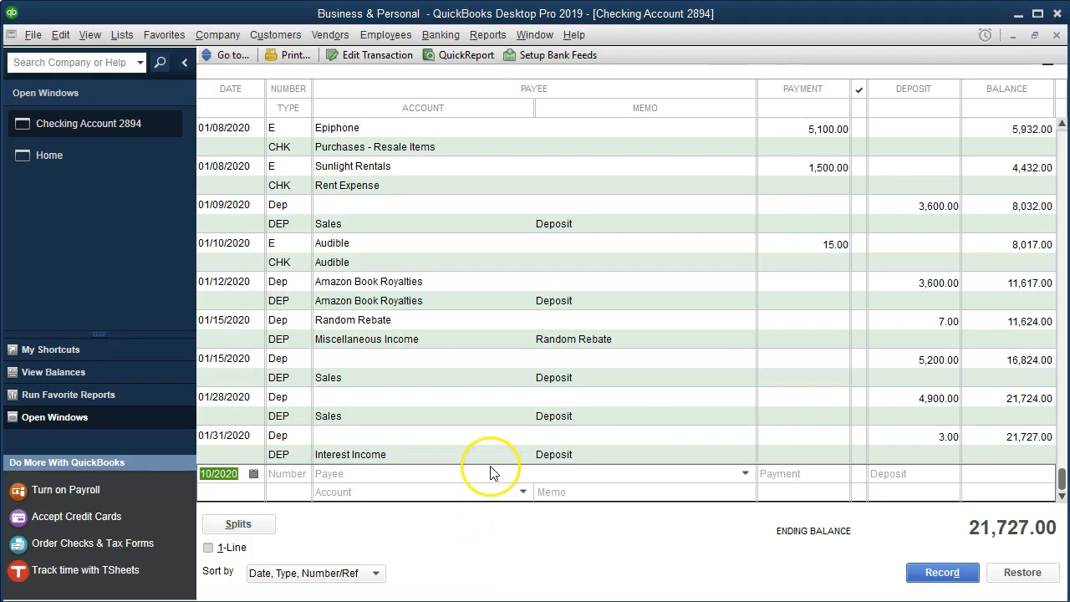
pyautogui.press('+')
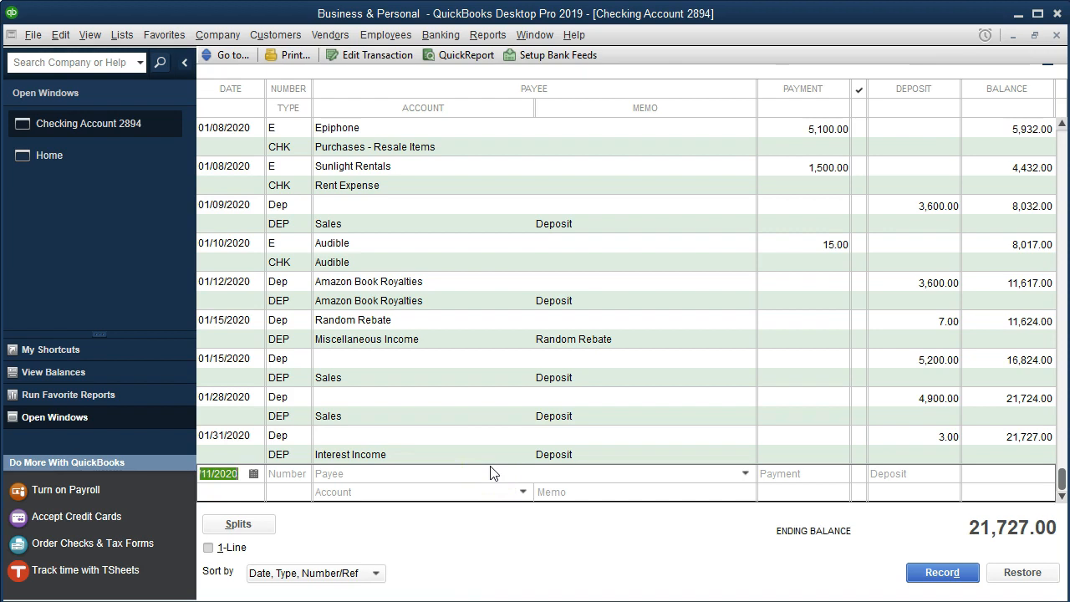
pyautogui.press('+')
pyautogui.press('Tab')
pyautogui.write('E')
pyautogui.press('Tab')
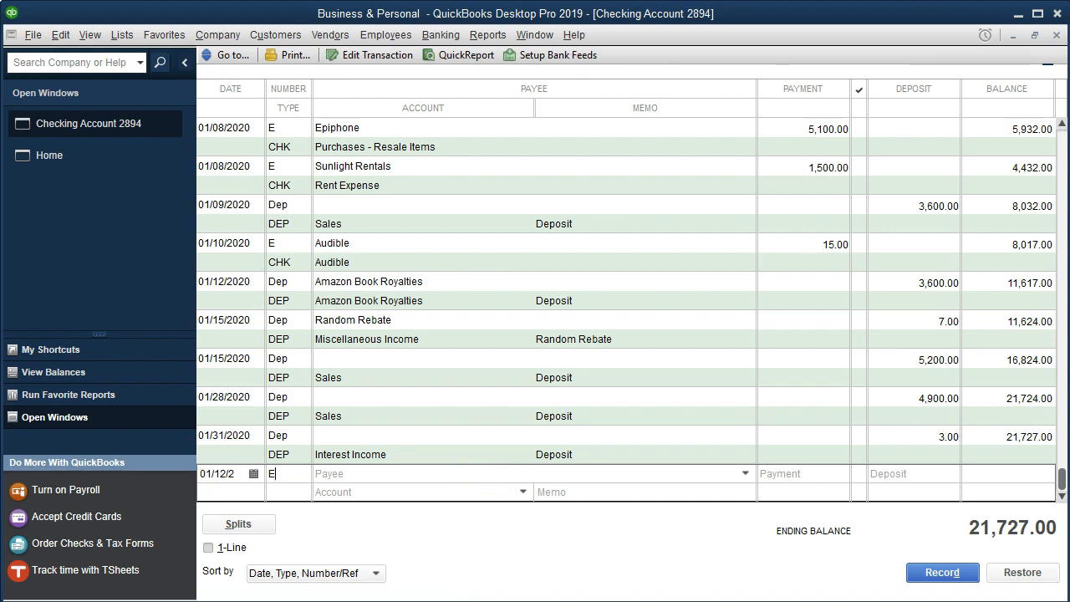
# Enter My College as the payee, quick-add it as a vendor, and set the payment to 900
pyautogui.write('My College')
pyautogui.press('Tab')
pyautogui.press('Return')
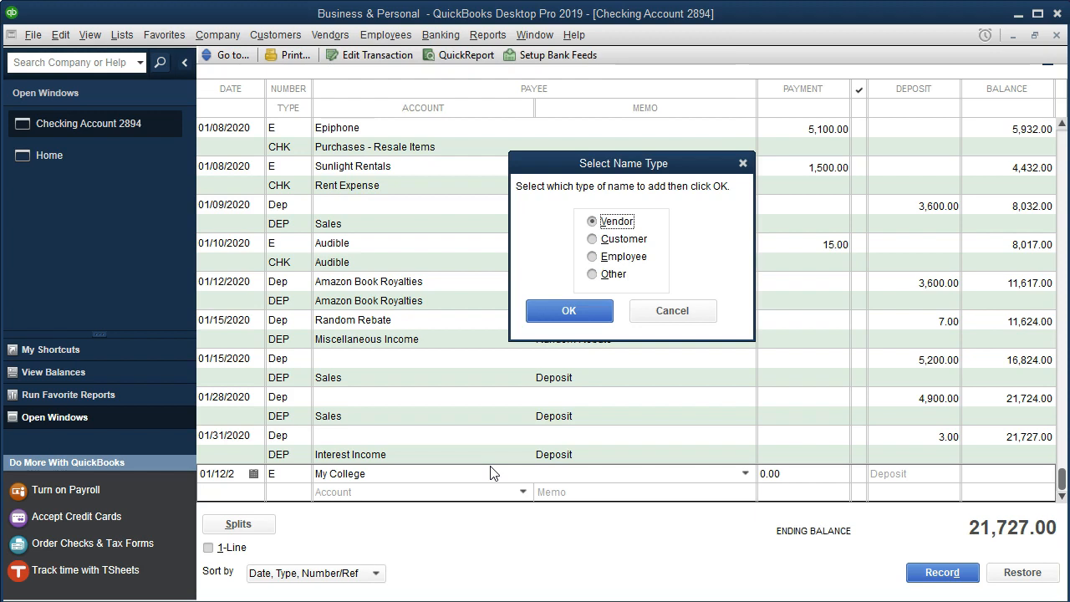
pyautogui.press('Return')
pyautogui.write('900')
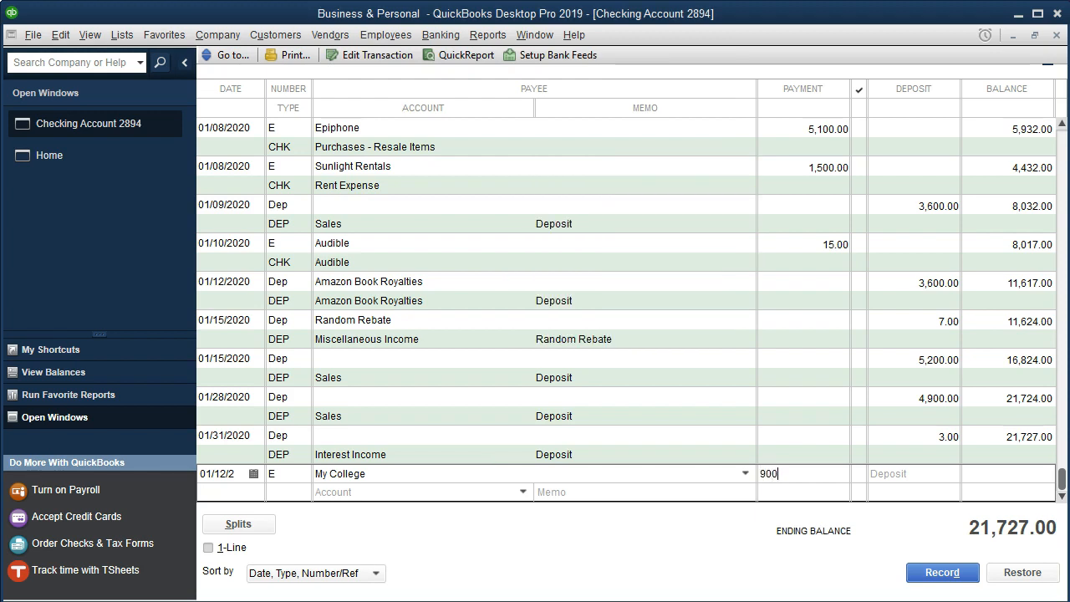
pyautogui.press('Tab')
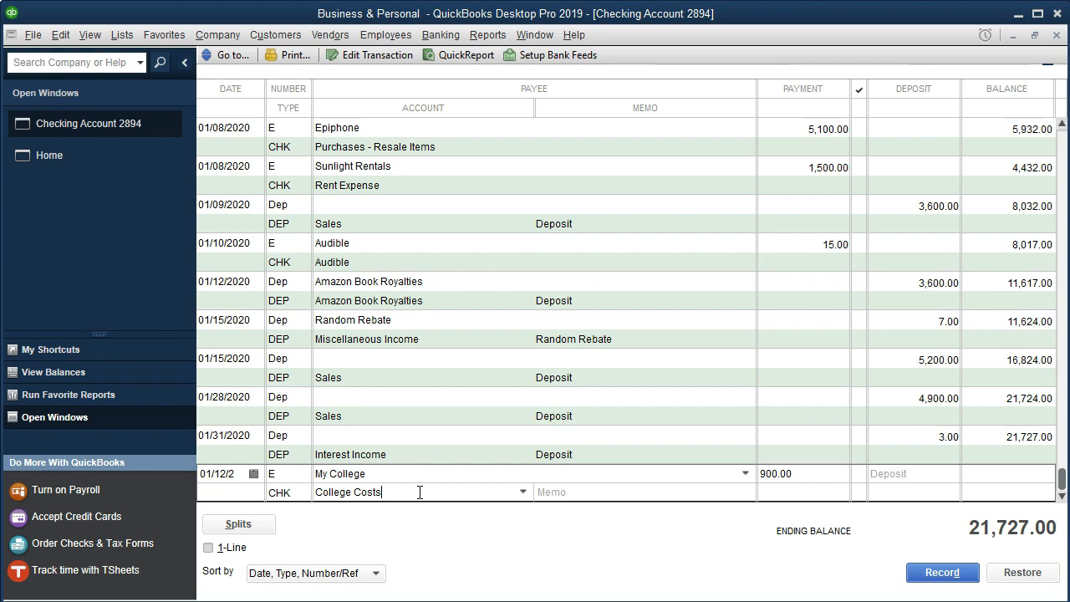
# Assign the My College payment to a new expense account named College Costs
pyautogui.press('Tab')
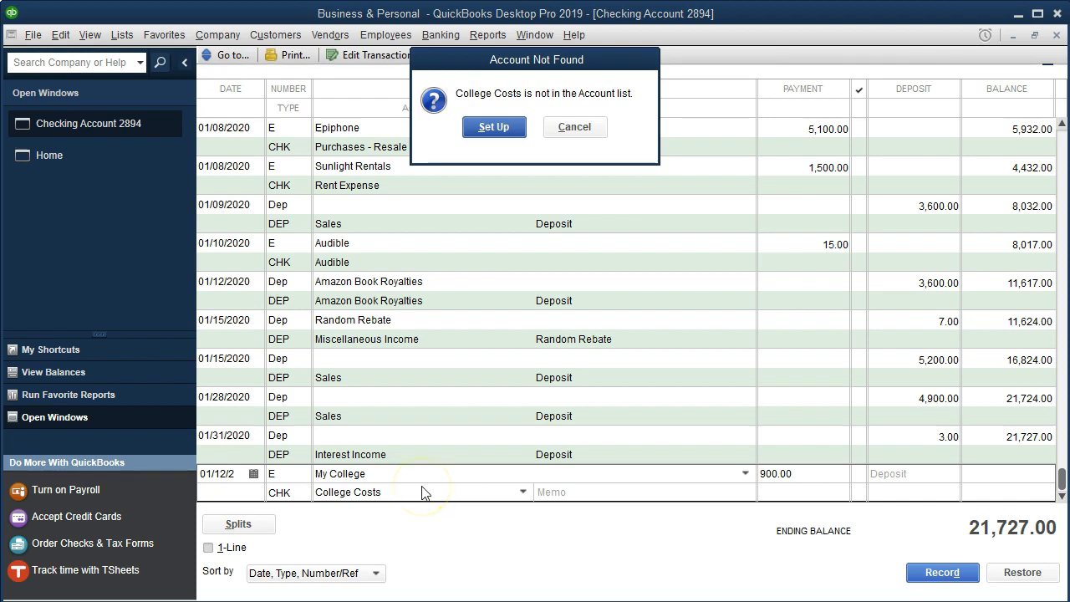
pyautogui.click(492, 128)
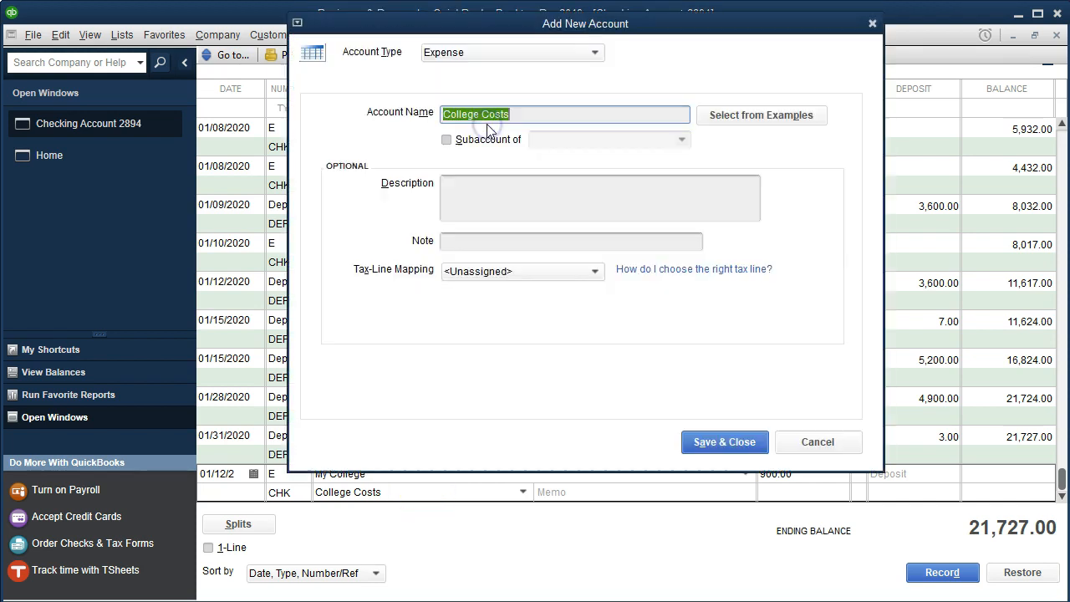
pyautogui.click(706, 442)
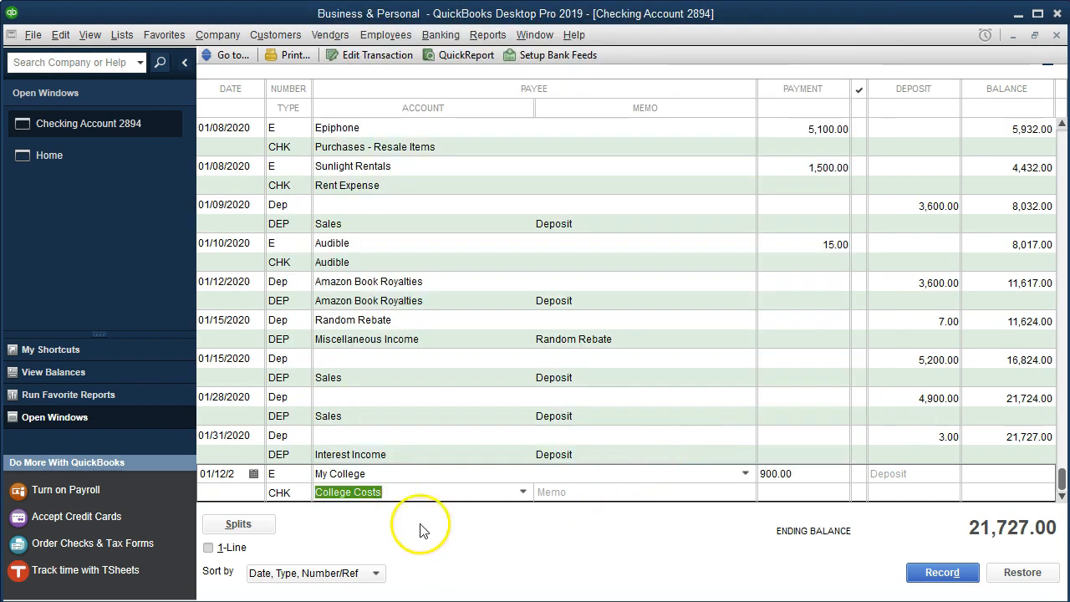
# Set the class of the College Costs split line to Personal and record the transaction
pyautogui.click(239, 524)
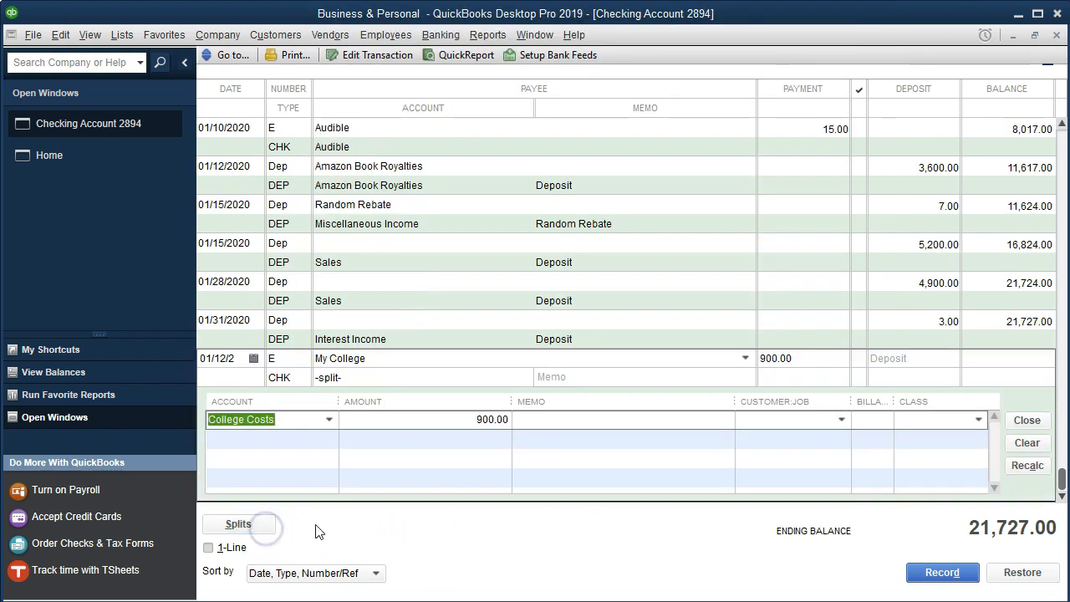
pyautogui.click(923, 422)
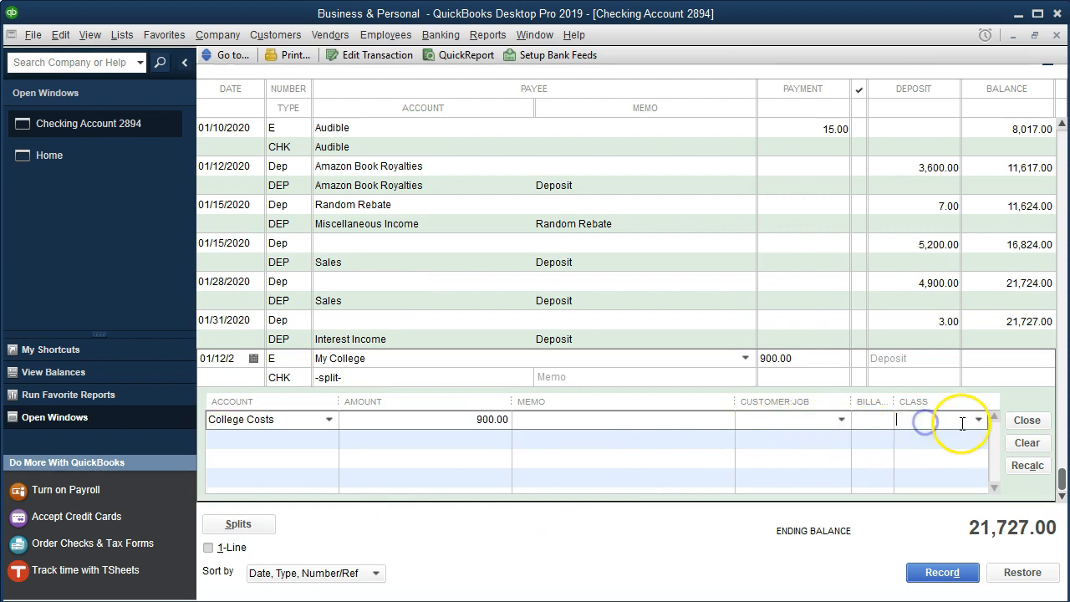
pyautogui.click(978, 418)
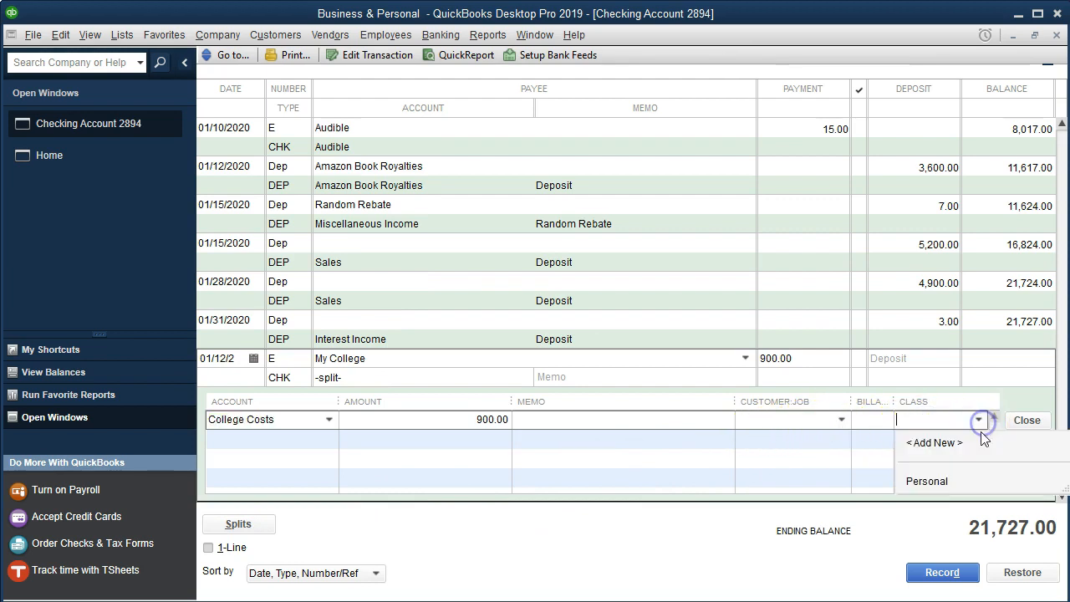
pyautogui.click(956, 481)
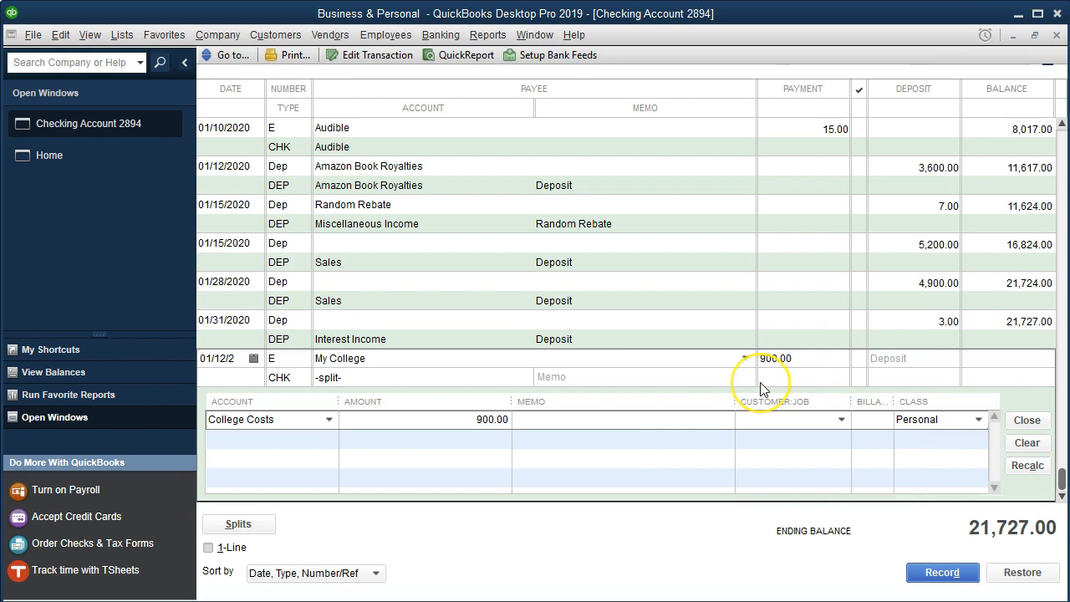
pyautogui.press('Return')
pyautogui.press('Return')
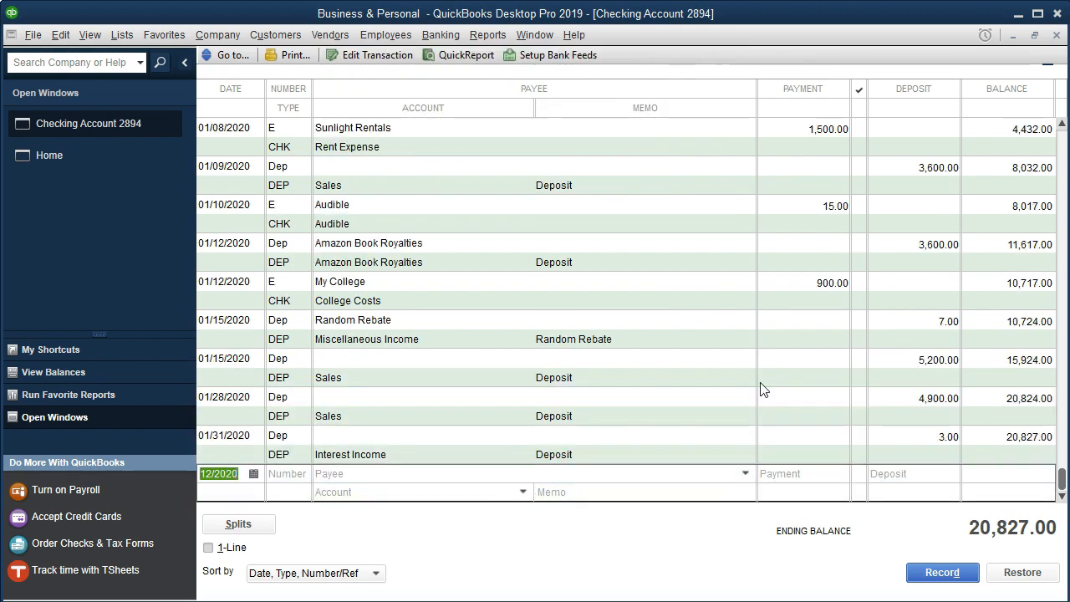
# Highlight the 1/12 My College withdrawal row, including its 900 amount, in the checking statement PDF in Acrobat Reader
pyautogui.click(678, 601)
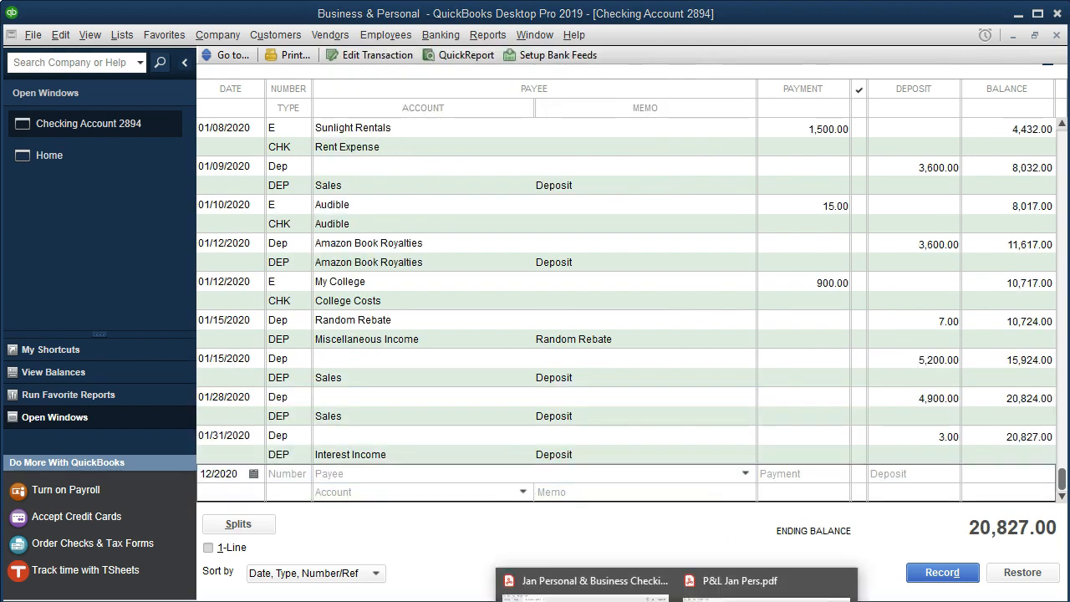
pyautogui.click(579, 580)
pyautogui.moveTo(556, 219); pyautogui.dragTo(999, 224)
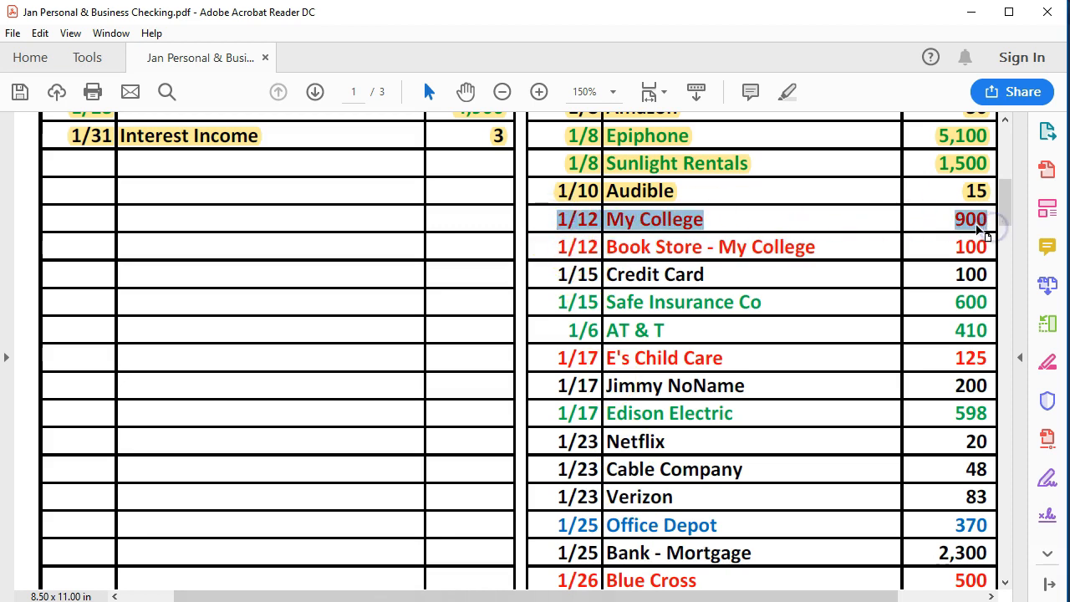
pyautogui.rightClick(980, 232)
pyautogui.click(946, 276)
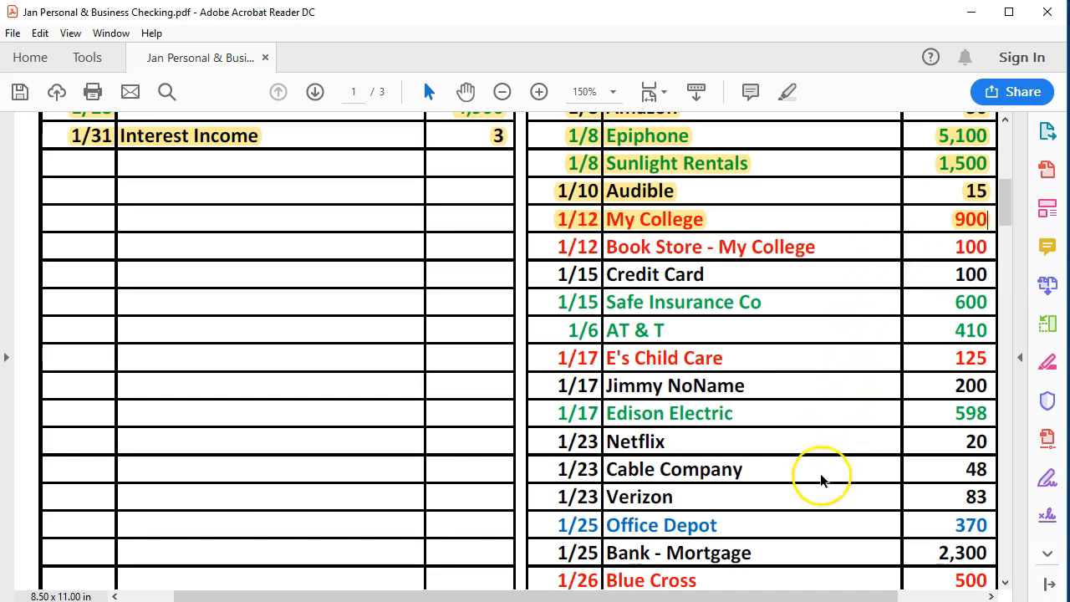
# Switch back to the QuickBooks register and start another entry dated 01/12/2020 with E as its number
pyautogui.hotkey('alt', 'Tab')
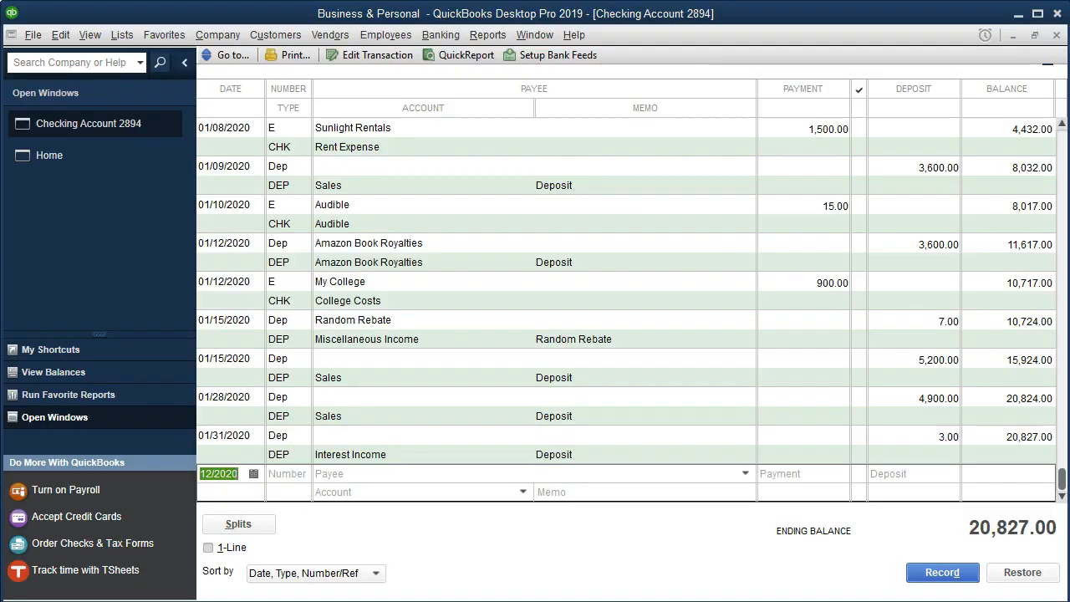
pyautogui.hotkey('alt', 'Tab')
pyautogui.click(231, 473)
pyautogui.press('Tab')
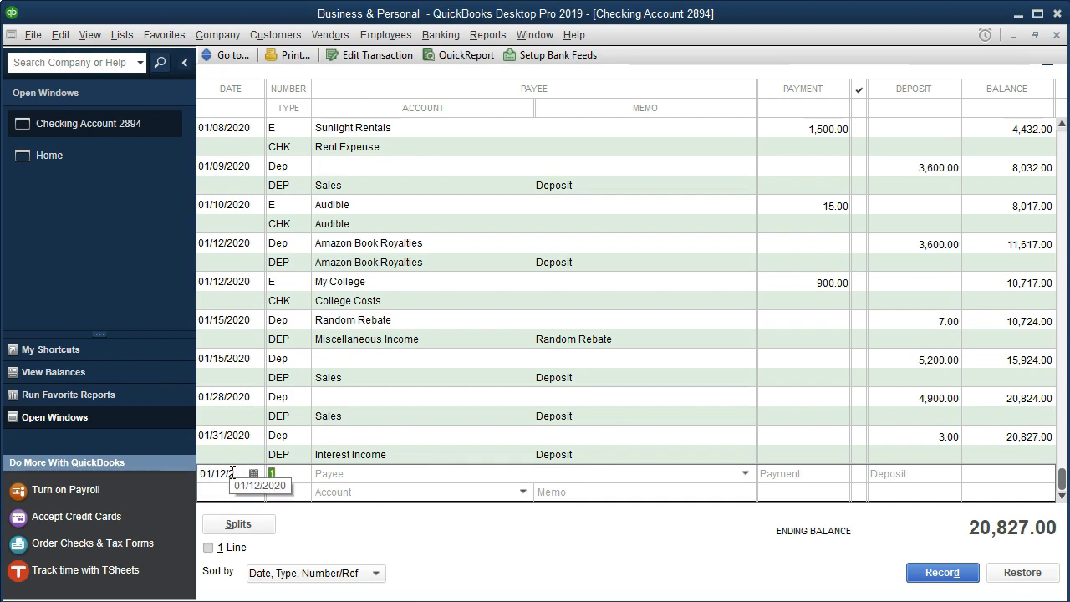
pyautogui.write('E')
pyautogui.press('Tab')
# Enter Book Store - My College as the payee, quick-add it as a vendor, and set the payment to 100
pyautogui.write('Book')
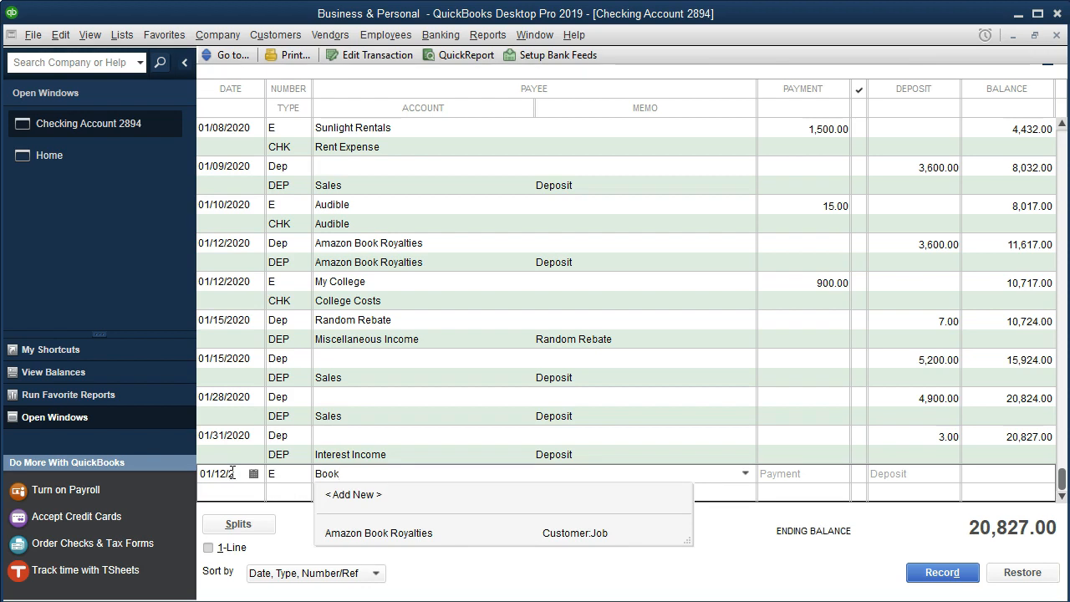
pyautogui.write(' Stor')
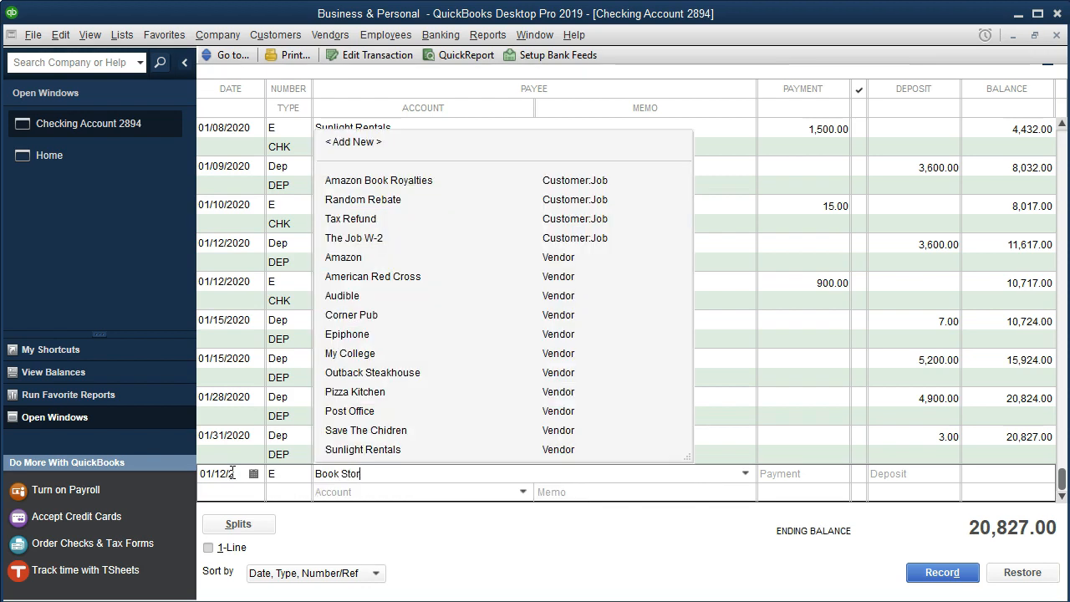
pyautogui.write('e - My College')
pyautogui.press('Tab')
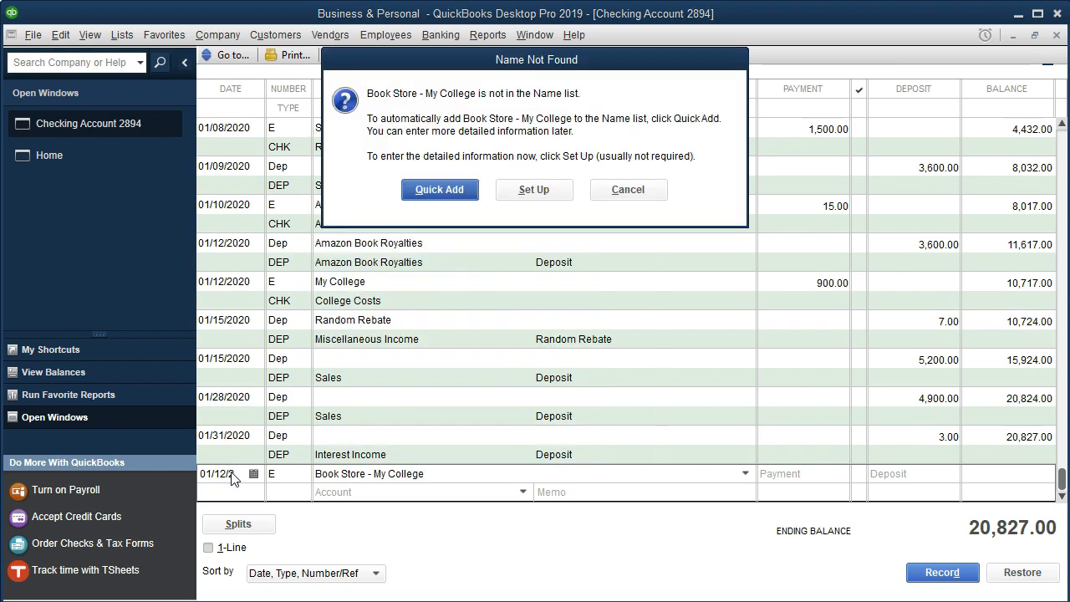
pyautogui.press('Return')
pyautogui.press('Return')
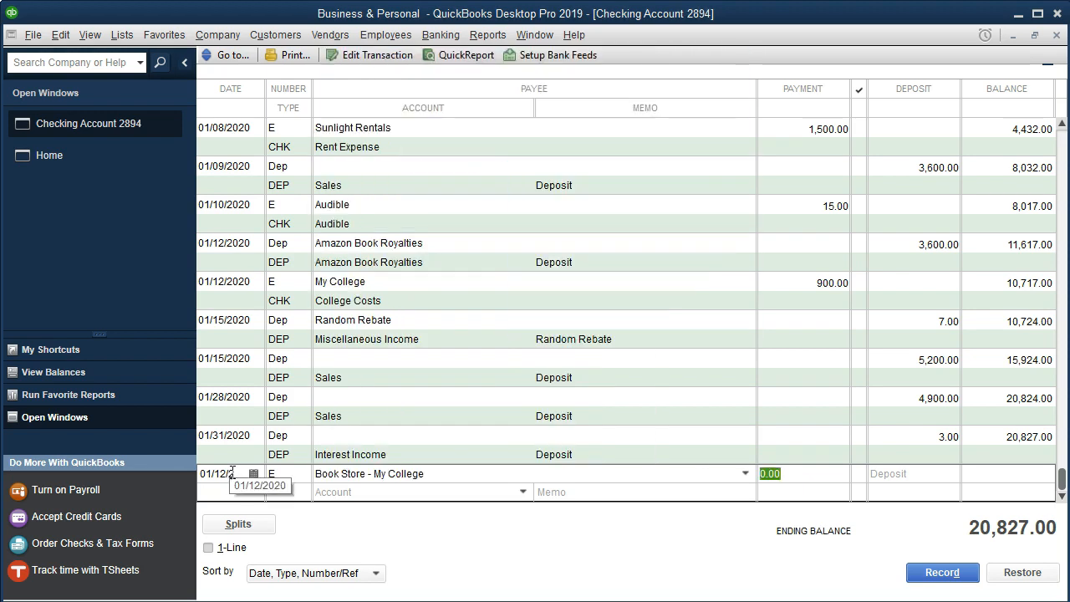
pyautogui.write('100')
pyautogui.press('Tab')
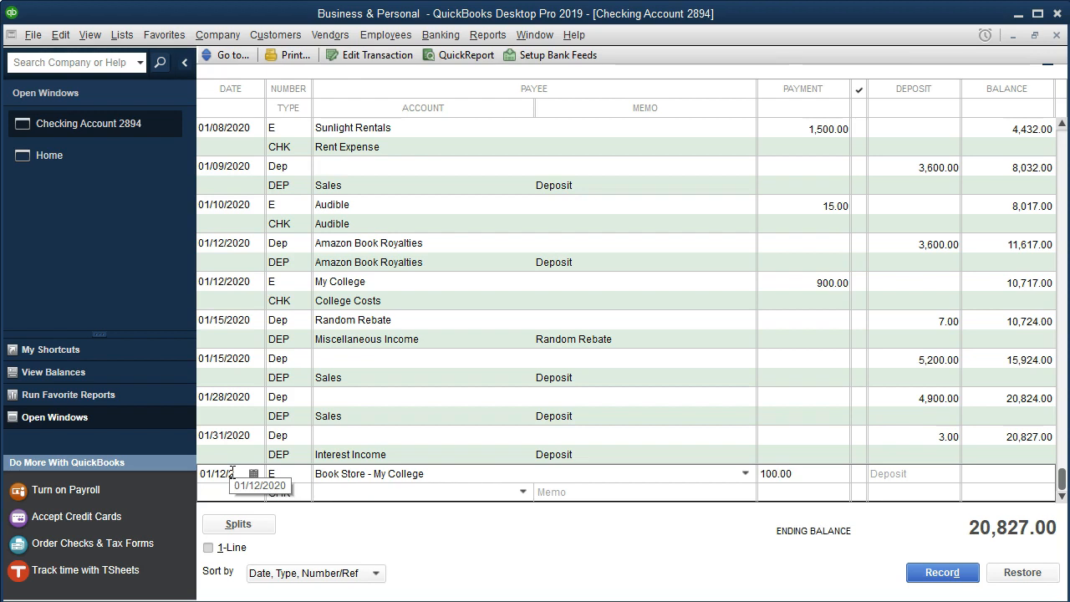
# Assign the Book Store - My College entry to the College Costs account
pyautogui.write('C')
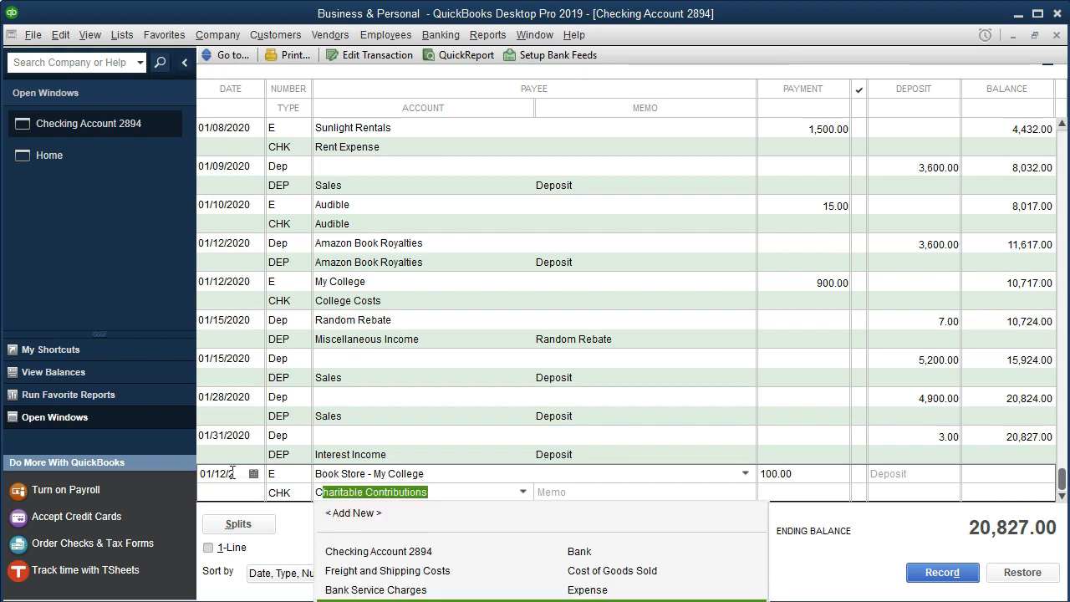
pyautogui.write('ollege Costs')
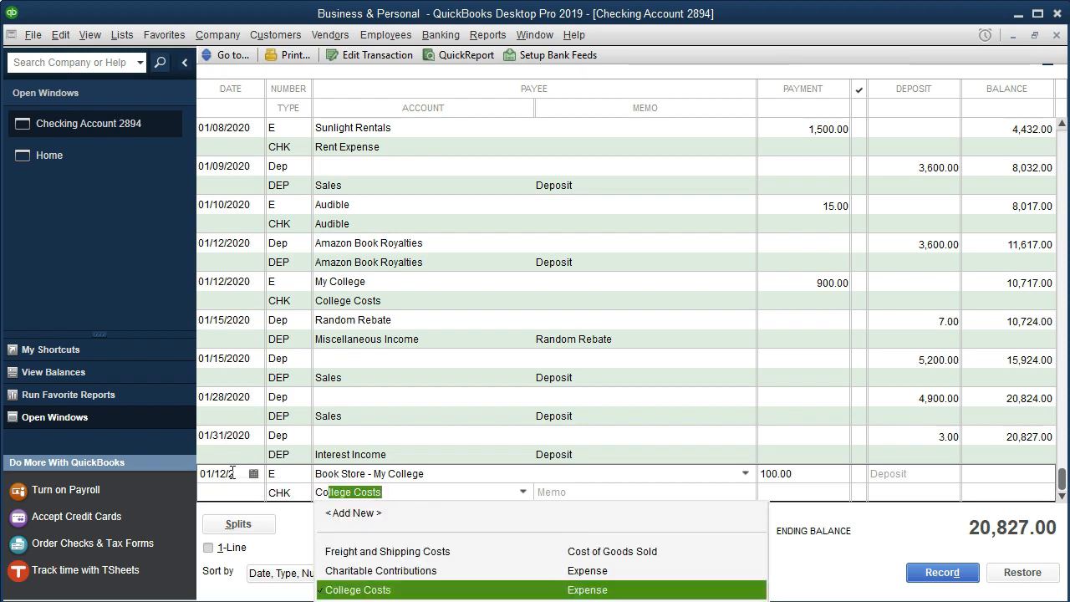
pyautogui.press('Tab')
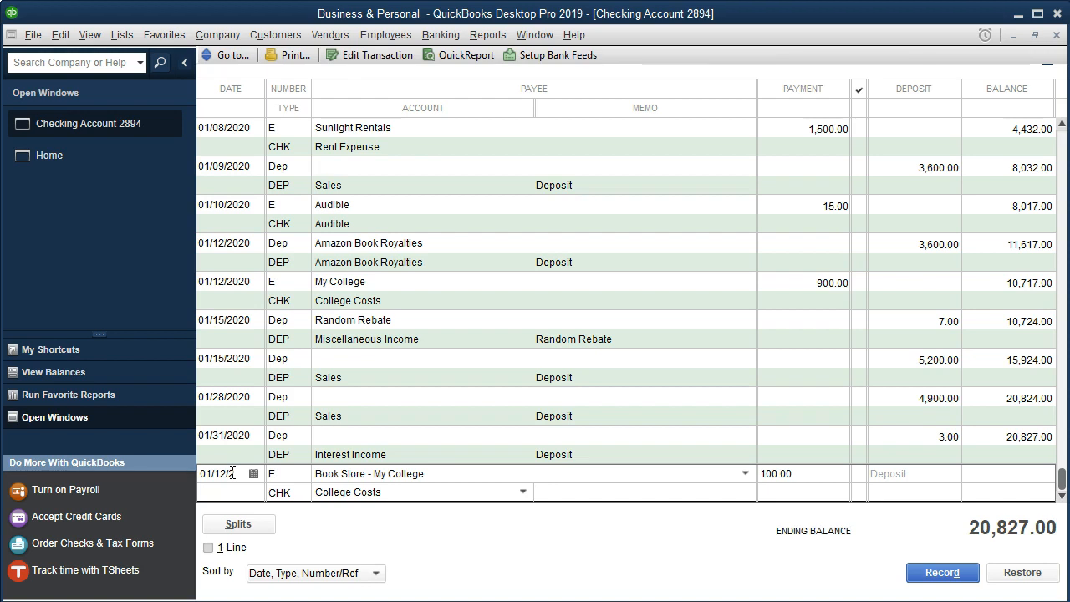
# Set the class of the Book Store entry's College Costs split line to Personal and record the transaction
pyautogui.click(239, 523)
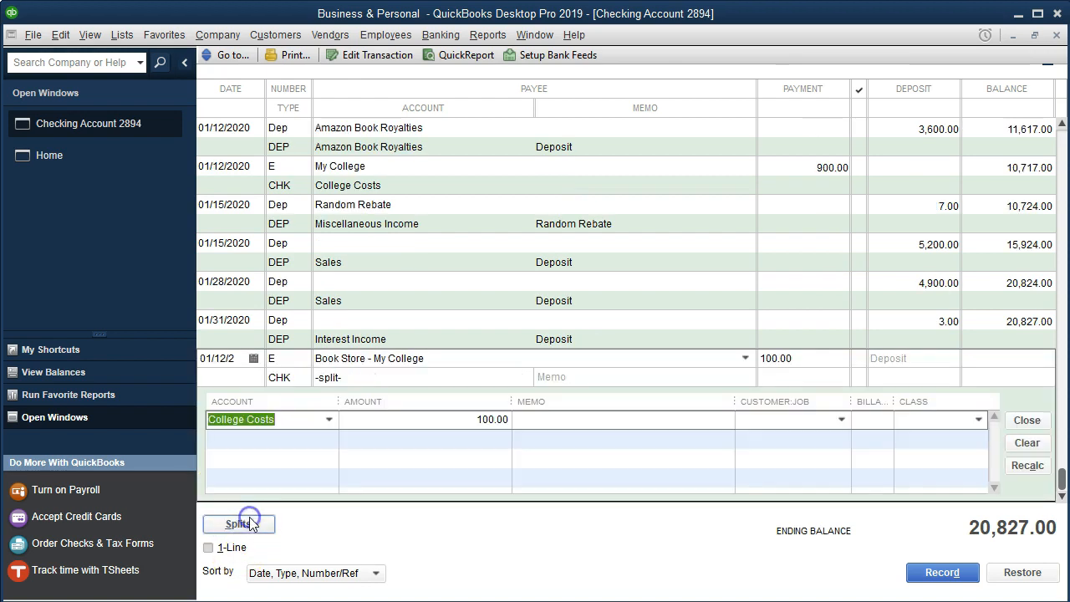
pyautogui.click(915, 419)
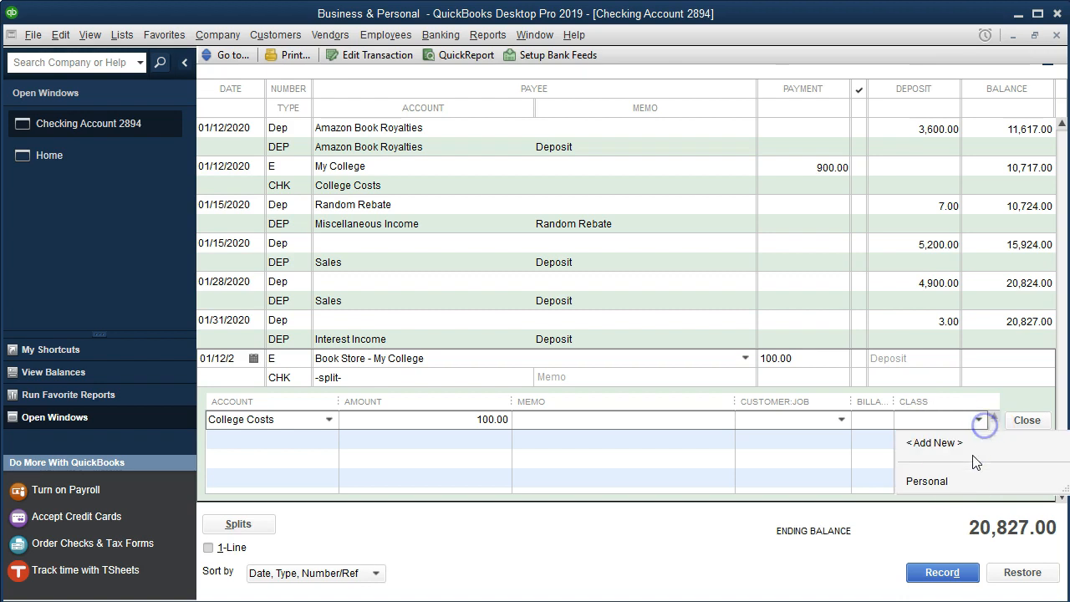
pyautogui.click(934, 483)
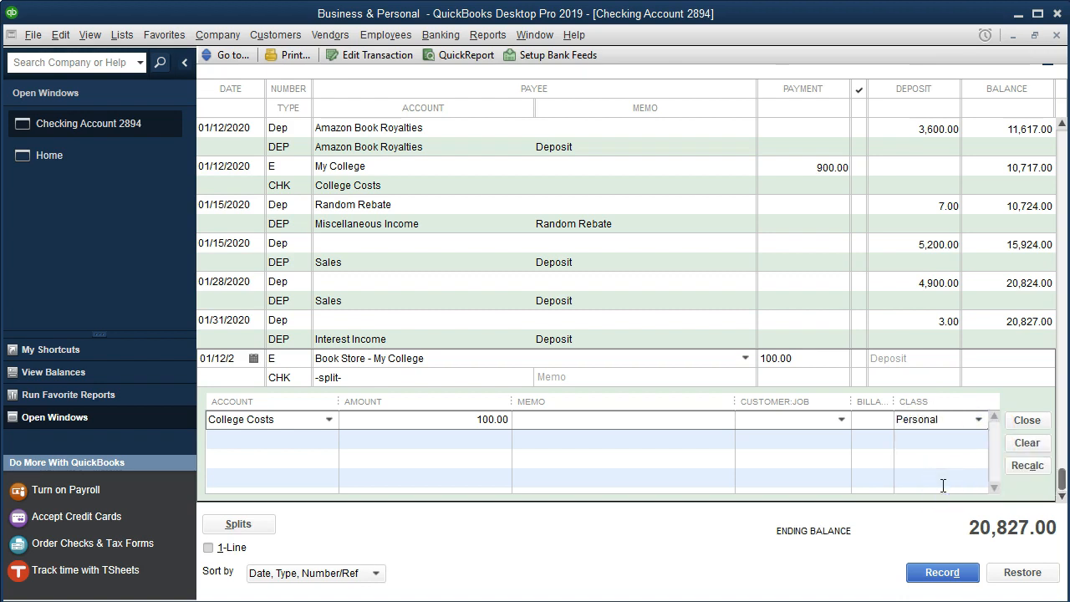
pyautogui.press('Return')
pyautogui.press('Return')
pyautogui.click(937, 498)
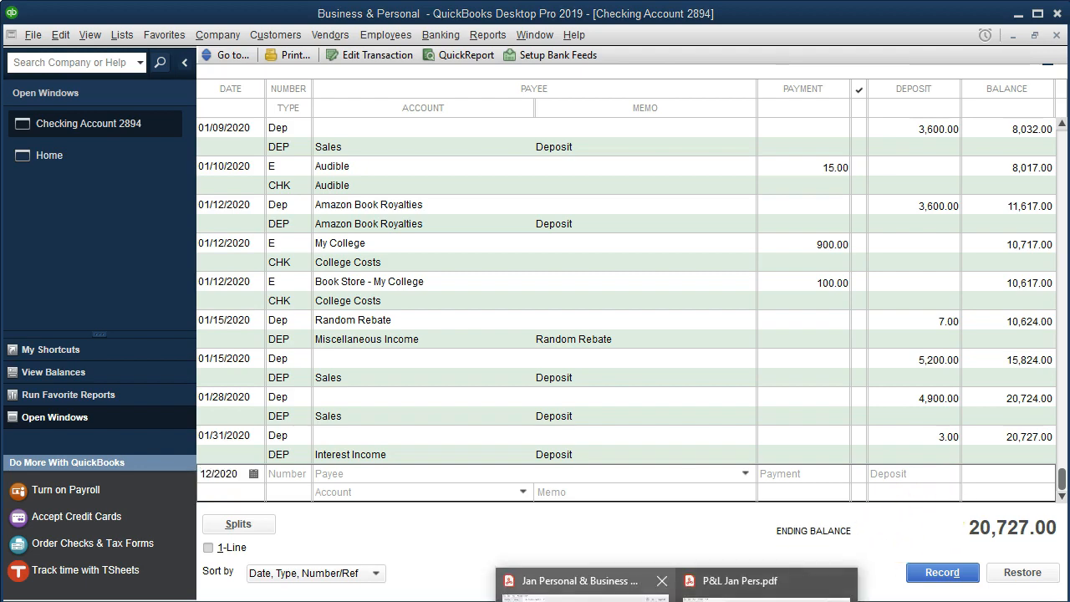
# Highlight the 1/12 Book Store - My College withdrawal row, including its 100 amount, in the checking statement PDF in Acrobat Reader
pyautogui.click(585, 583)
pyautogui.moveTo(555, 244); pyautogui.dragTo(979, 243)
pyautogui.rightClick(979, 243)
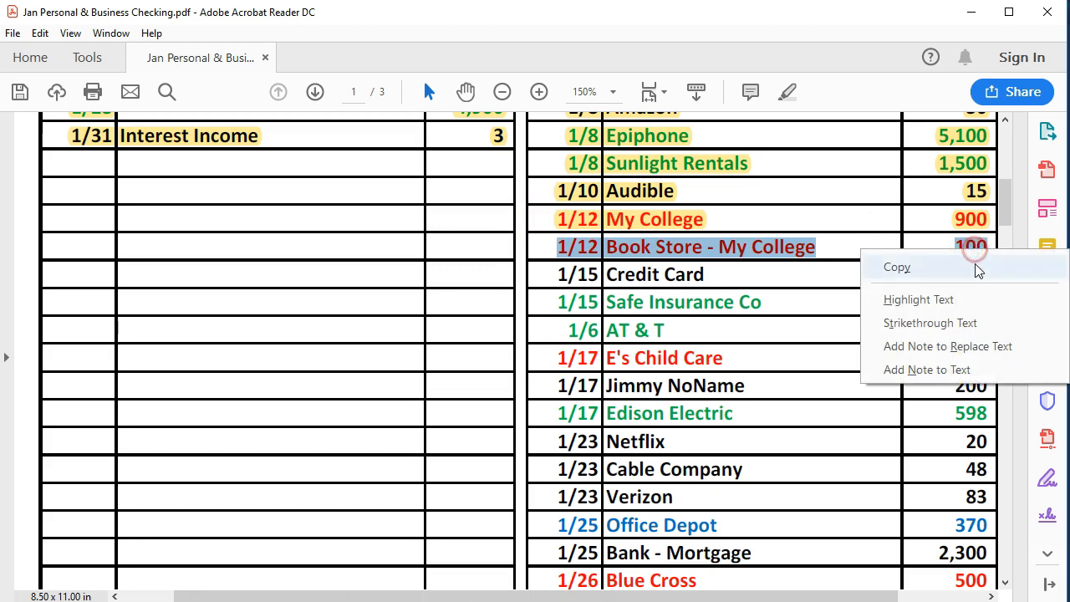
pyautogui.click(960, 301)
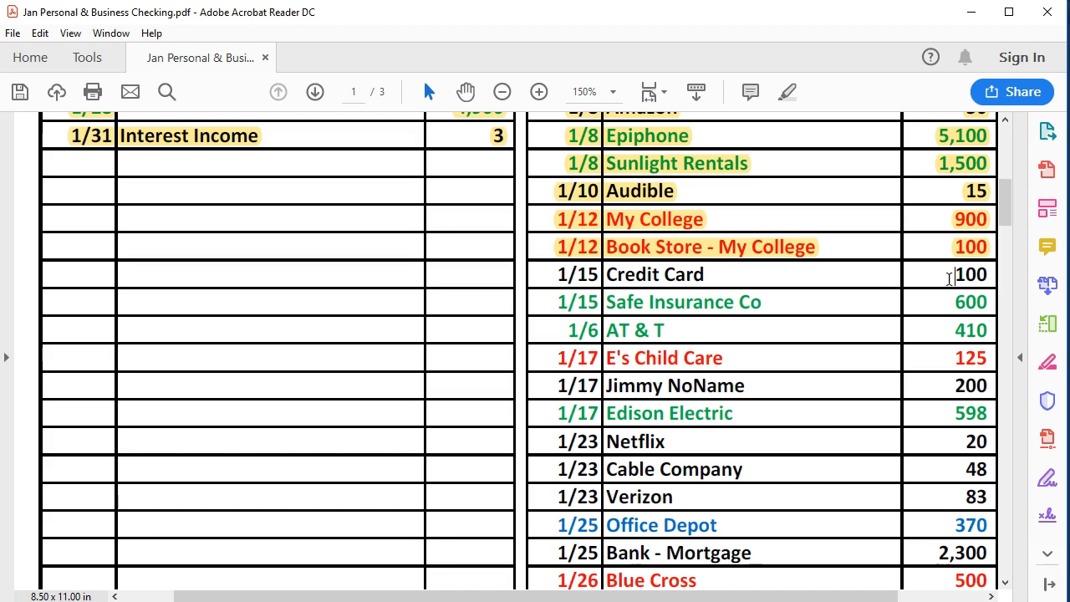
# Switch back to the QuickBooks register and start an entry dated 01/15/2020 with E as its number
pyautogui.click(697, 600)
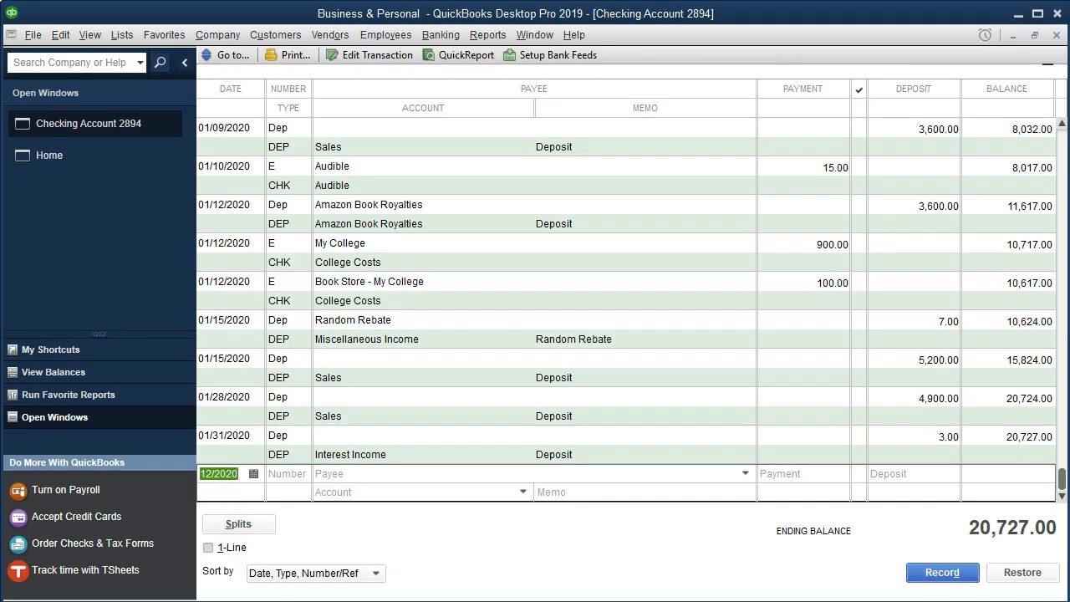
pyautogui.press('+')
pyautogui.press('Tab')
pyautogui.write('E')
pyautogui.press('Tab')
# Enter Credit Card plus the card's last four digits as the payee, quick-add it as a vendor, and set the payment to 100
pyautogui.write('Cre')
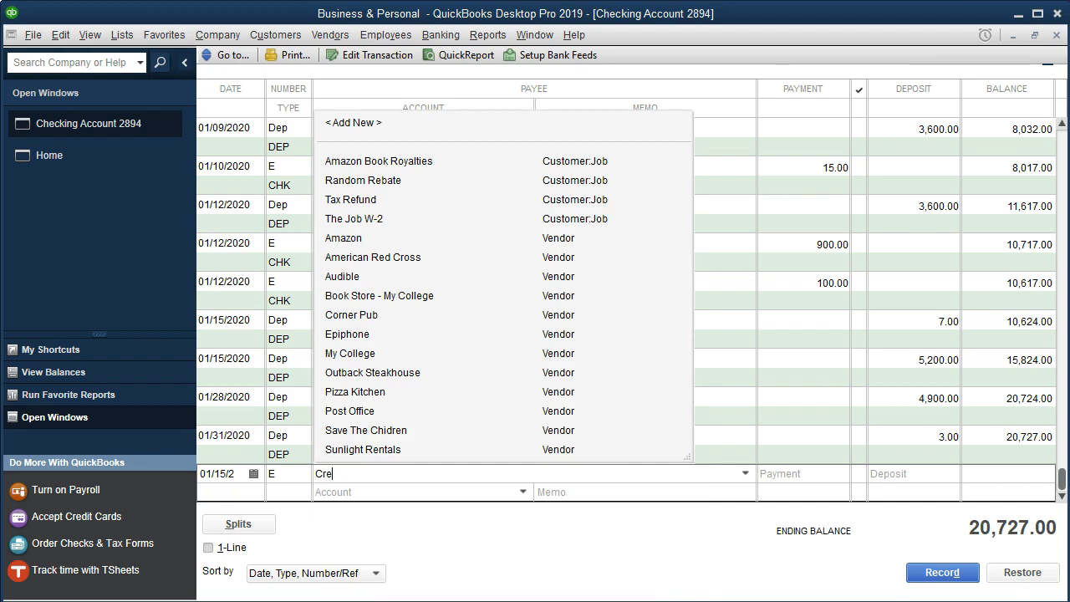
pyautogui.write('dit Cord')
pyautogui.press('BackSpace')
pyautogui.press('BackSpace')
pyautogui.press('BackSpace')
pyautogui.write('ark')
pyautogui.press('BackSpace')
pyautogui.write('d')
pyautogui.write(' 234')
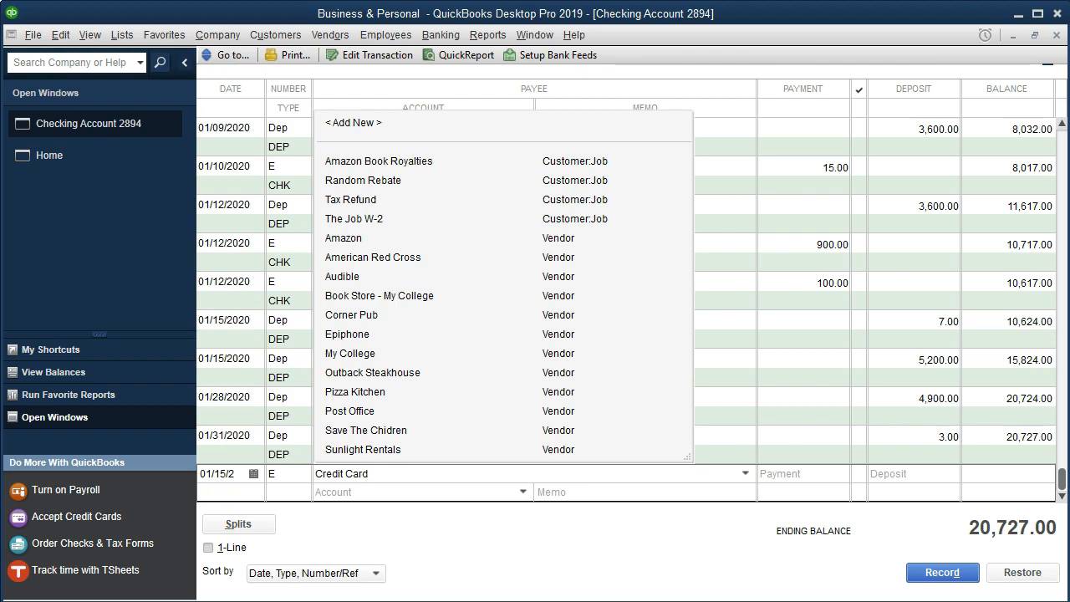
pyautogui.write('6')
pyautogui.press('Tab')
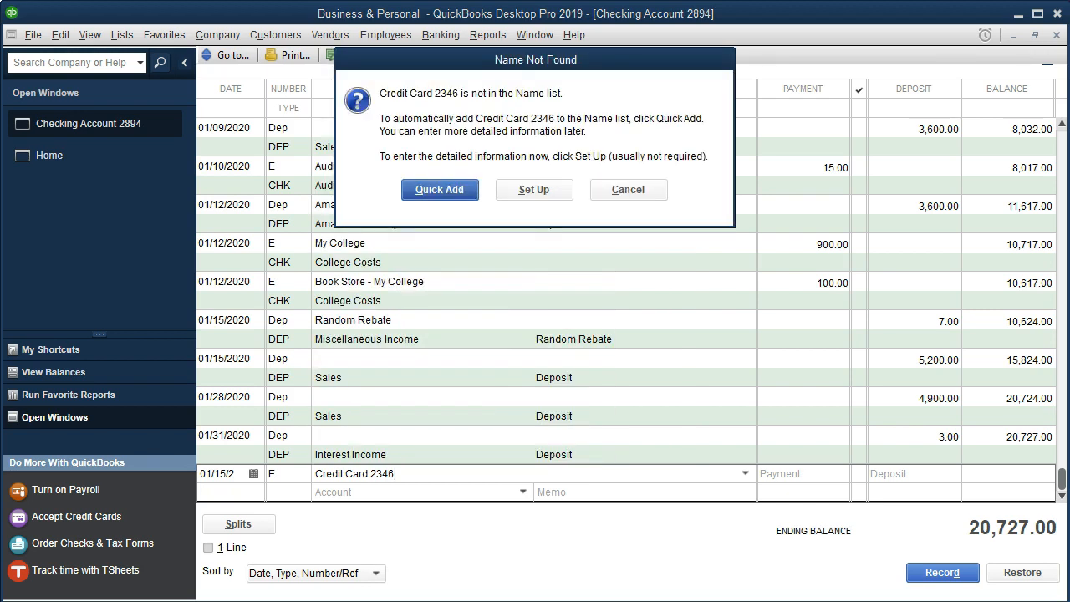
pyautogui.press('Return')
pyautogui.press('Return')
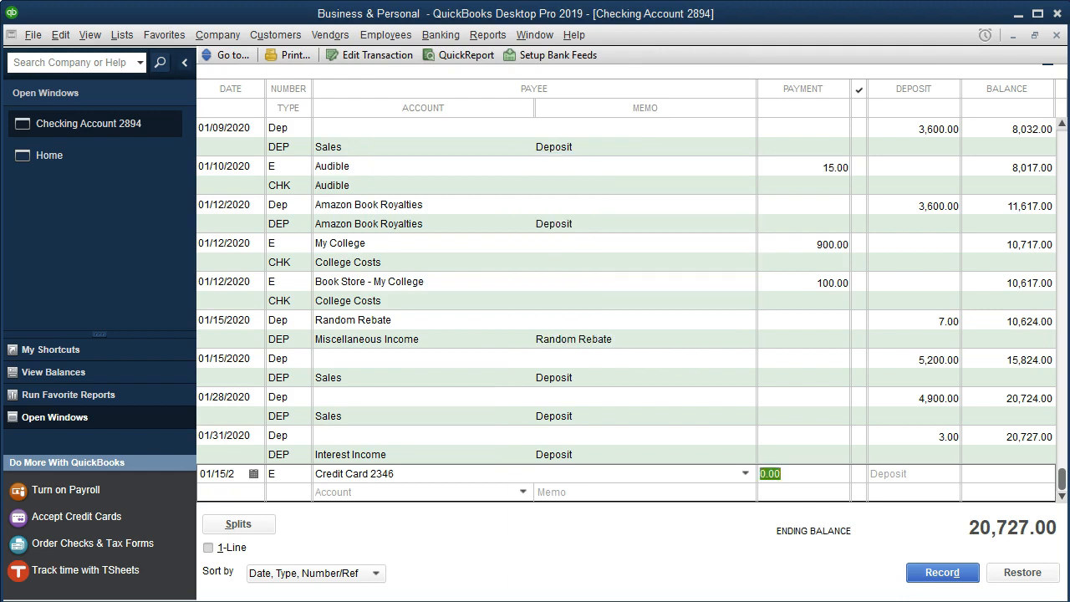
pyautogui.write('100')
pyautogui.press('Tab')
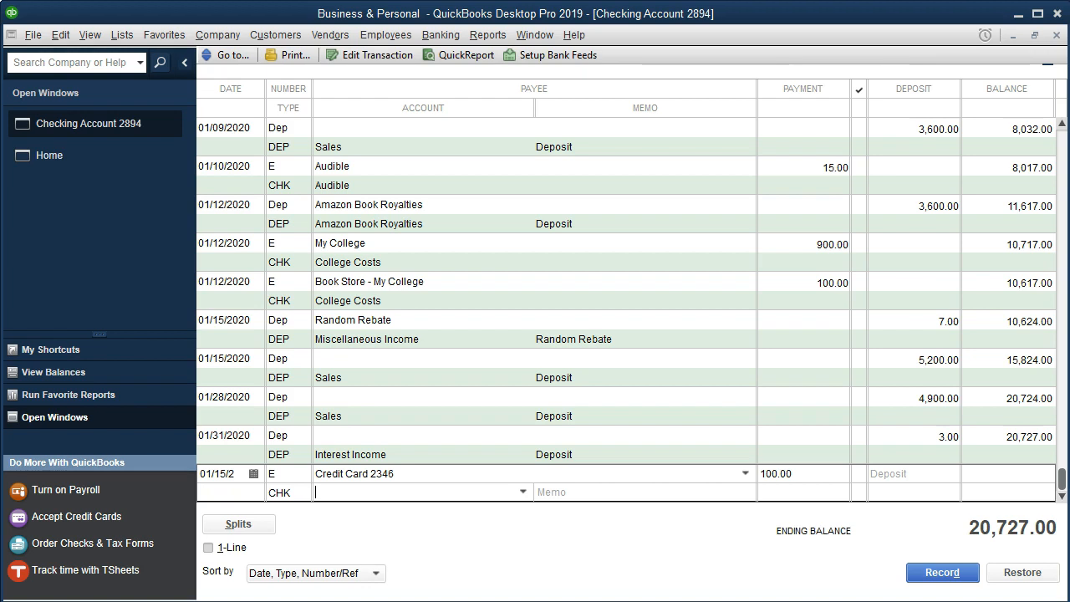
pyautogui.write('Credit')
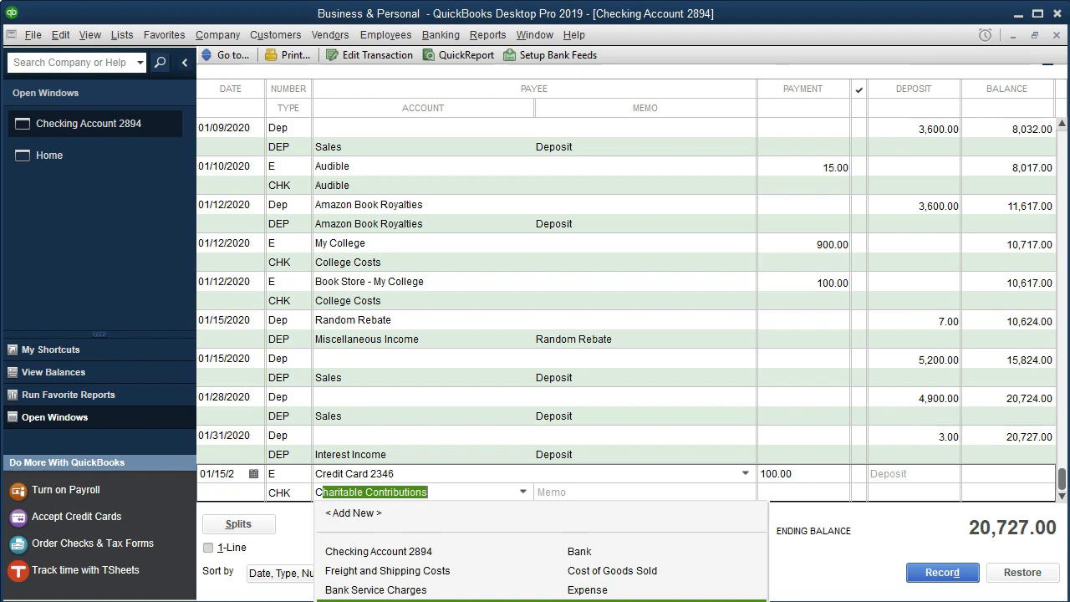
pyautogui.write(' Card')
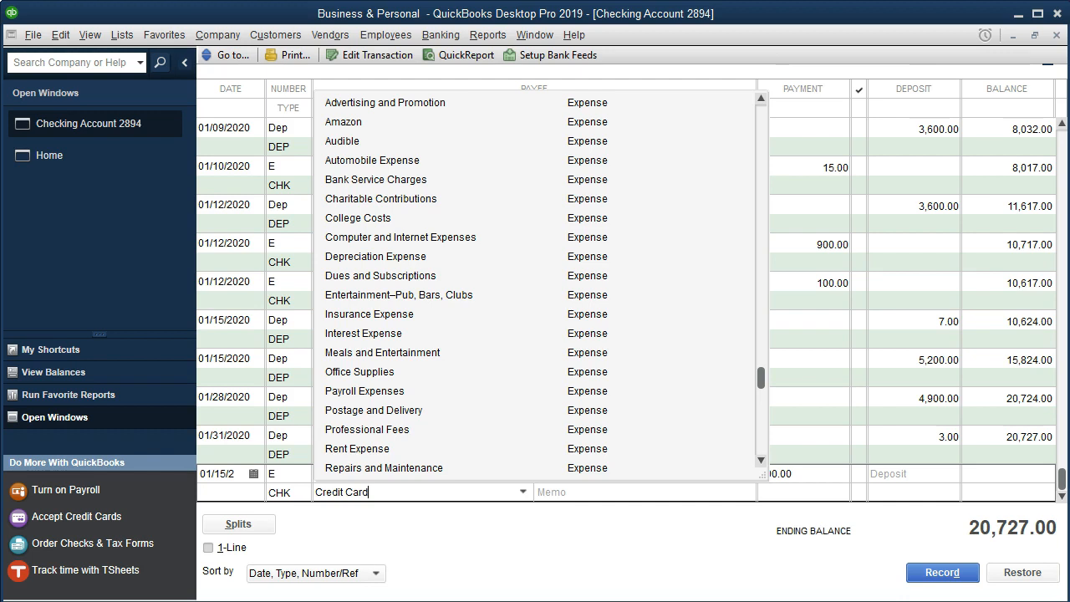
pyautogui.press('BackSpace')
pyautogui.press('BackSpace')
pyautogui.press('BackSpace')
pyautogui.press('BackSpace')
pyautogui.press('BackSpace')
pyautogui.press('BackSpace')
pyautogui.press('BackSpace')
pyautogui.press('BackSpace')
pyautogui.press('BackSpace')
pyautogui.press('BackSpace')
pyautogui.press('BackSpace')
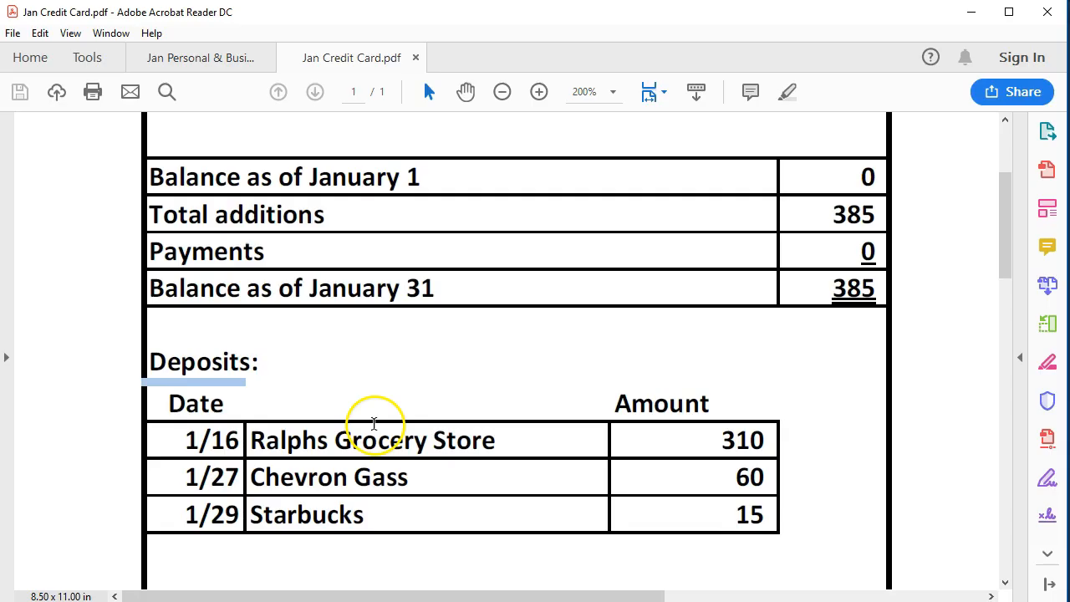
# Review the January credit card PDF, return to the QuickBooks register, and create Groceries as an Expense account on the entry's first split line
pyautogui.scroll(2, 376, 428)
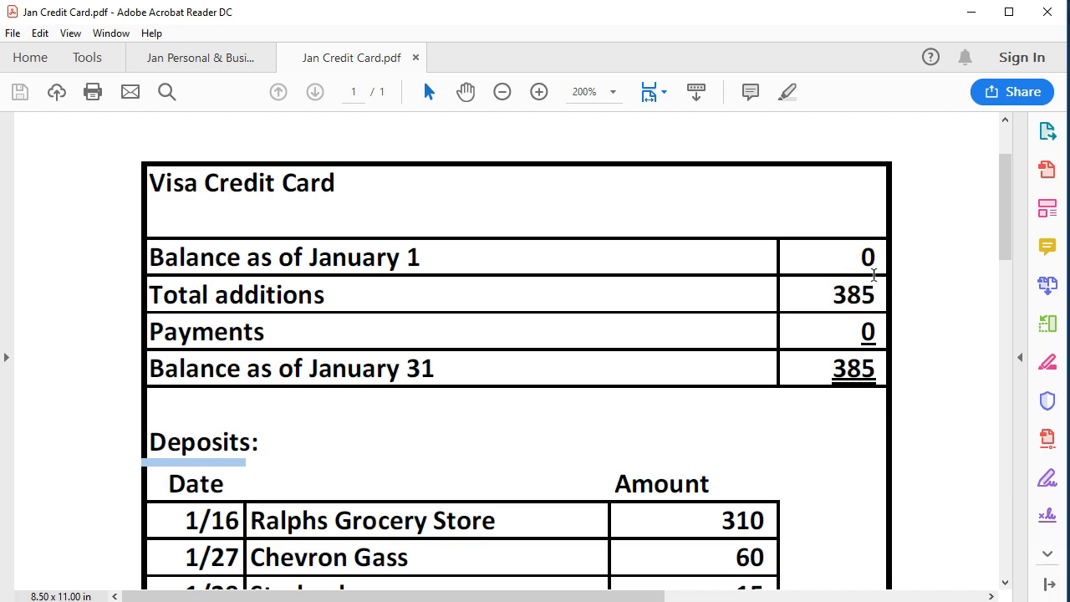
pyautogui.scroll(-2, 873, 275)
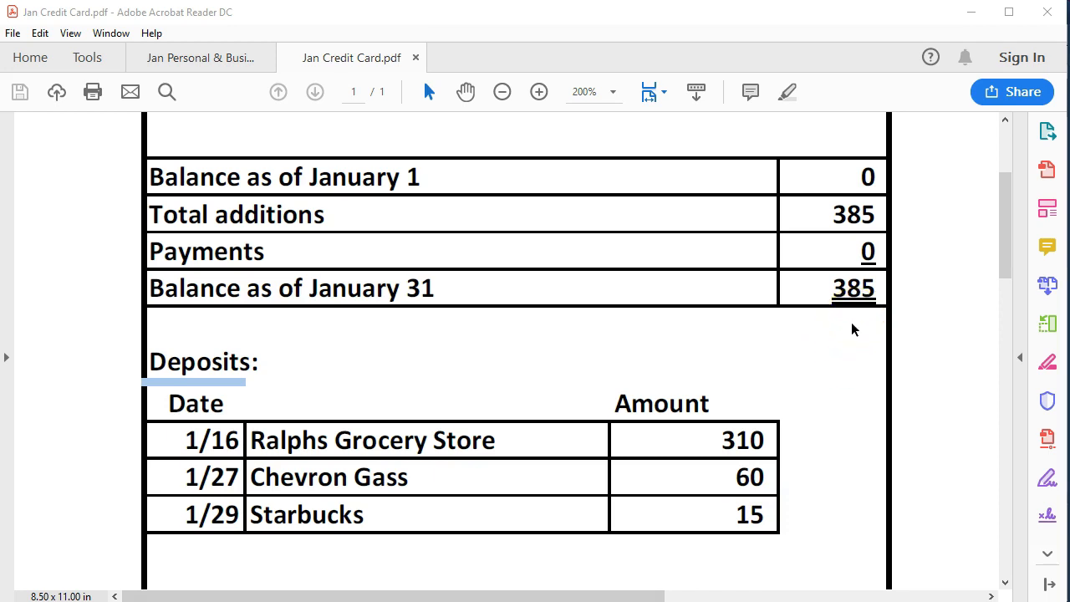
pyautogui.moveTo(677, 601)
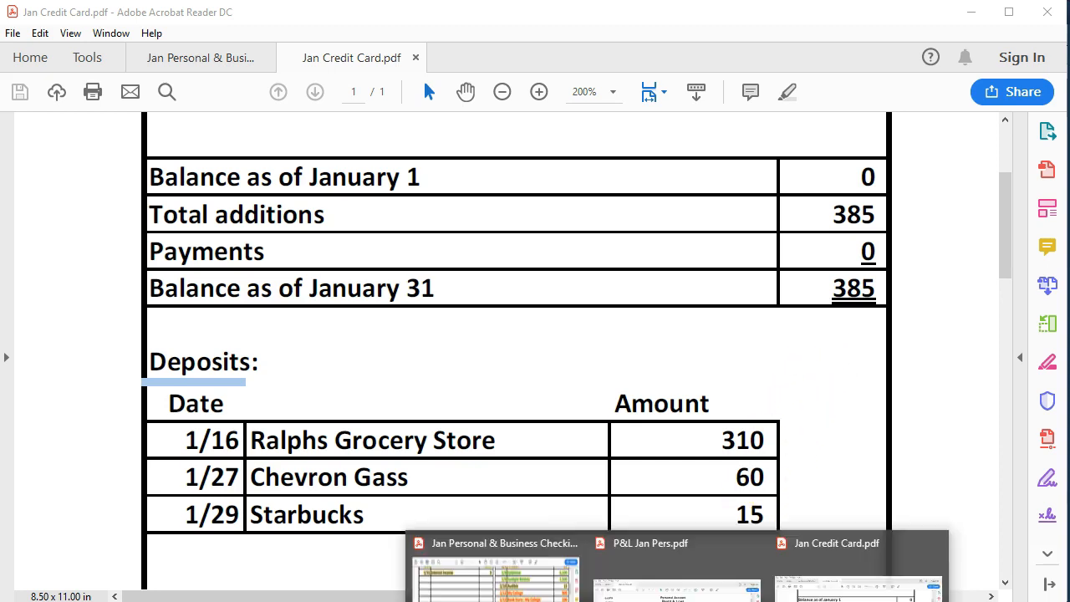
pyautogui.click(536, 601)
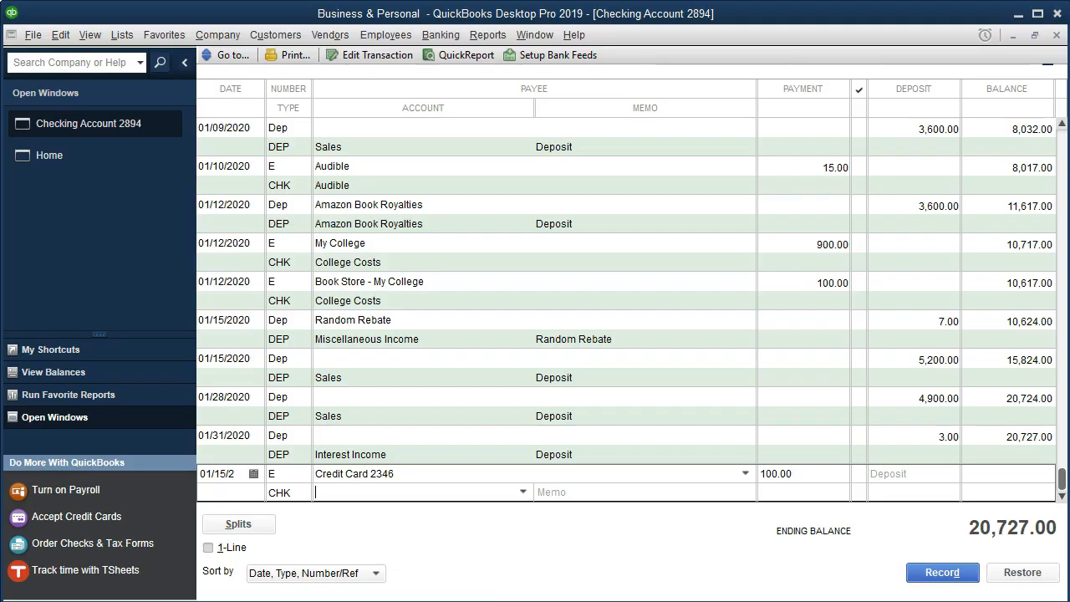
pyautogui.click(251, 525)
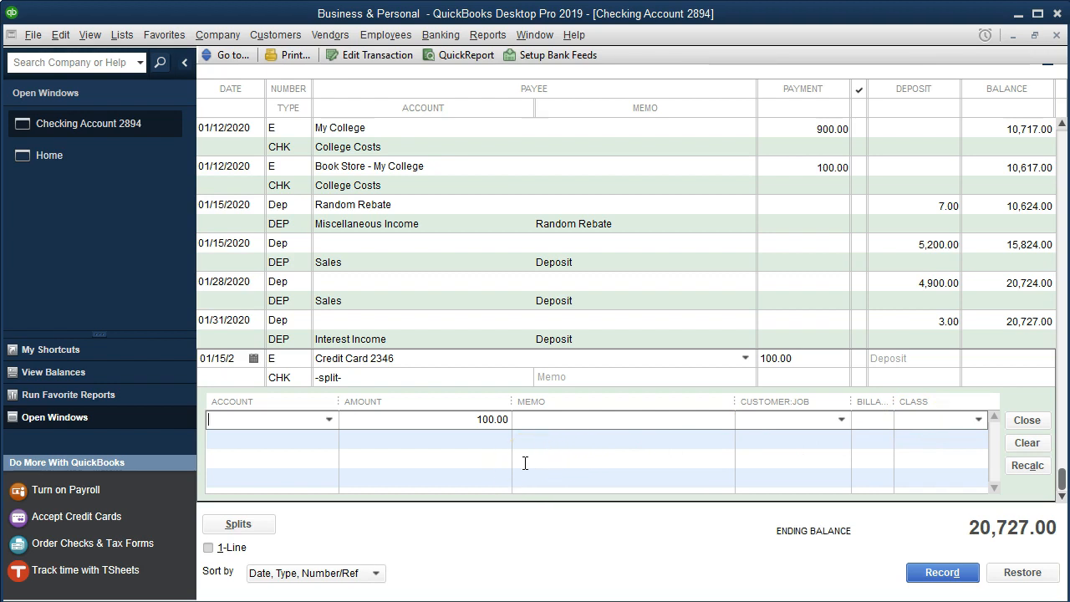
pyautogui.write('Groceries')
pyautogui.press('Tab')
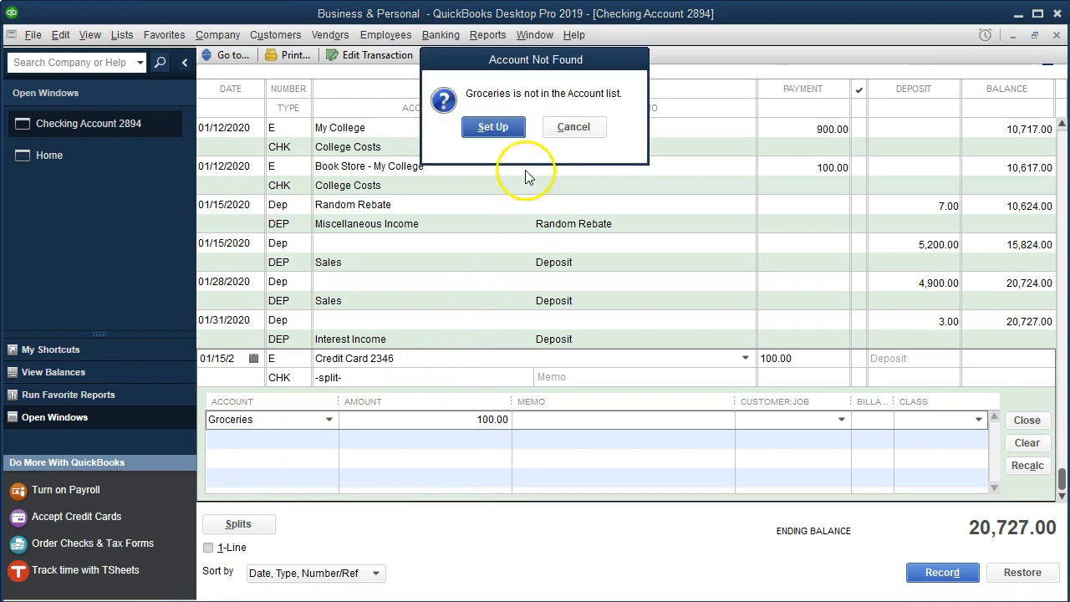
pyautogui.click(508, 131)
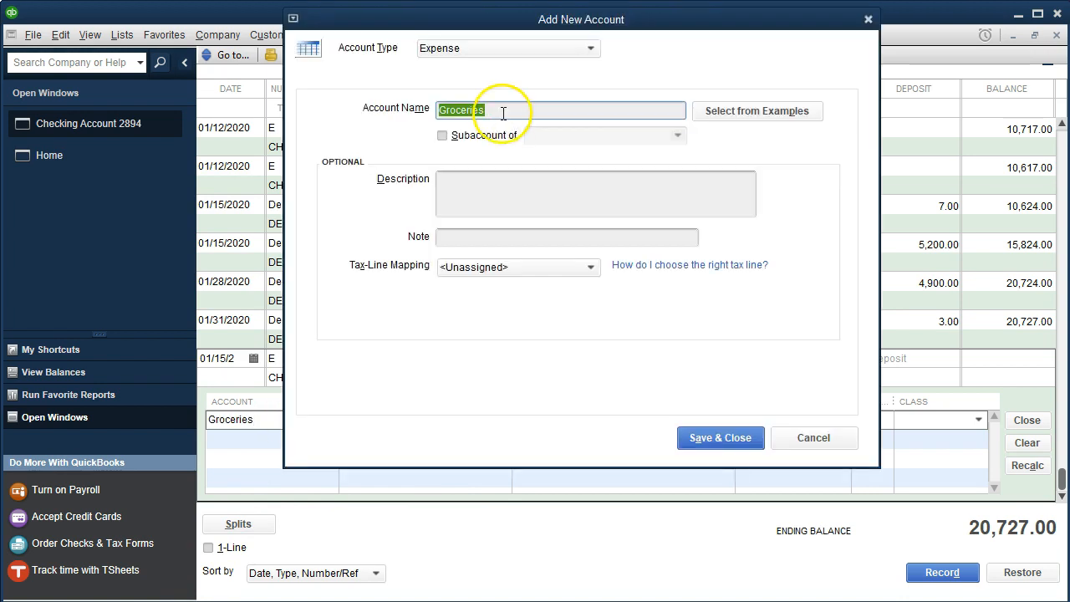
pyautogui.click(719, 439)
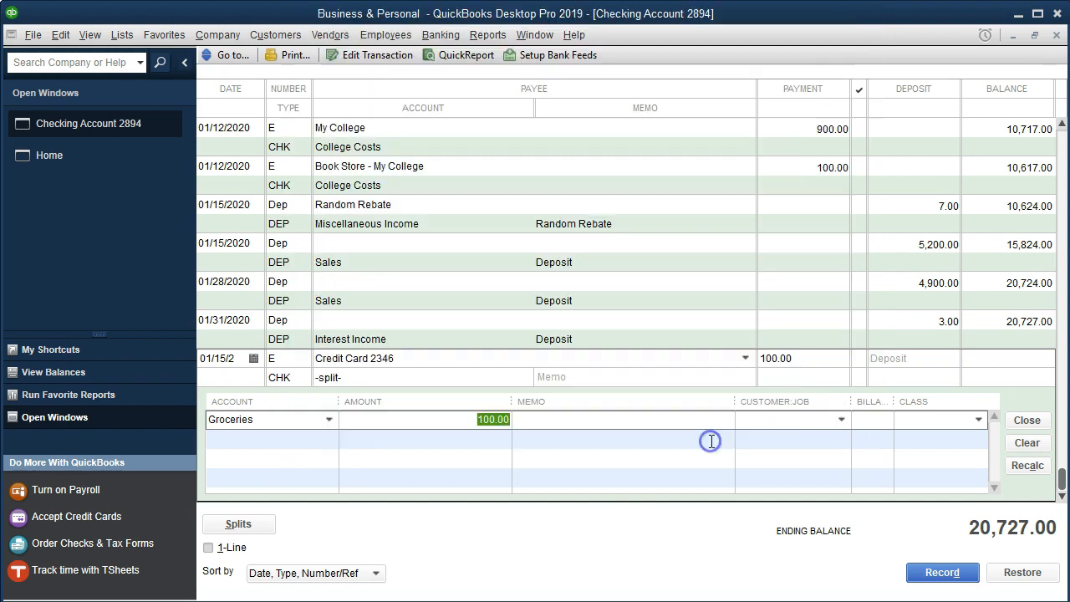
# Set the Groceries split line's amount to 310, its memo to Ralphs, and its class to Personal
pyautogui.write('310')
pyautogui.press('Tab')
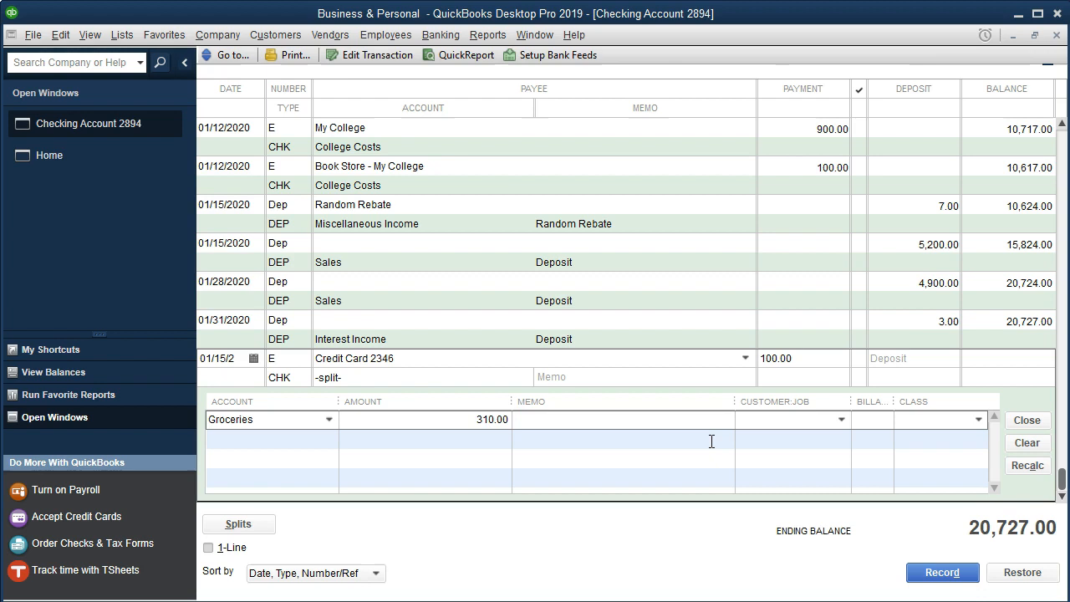
pyautogui.write('Ralphs')
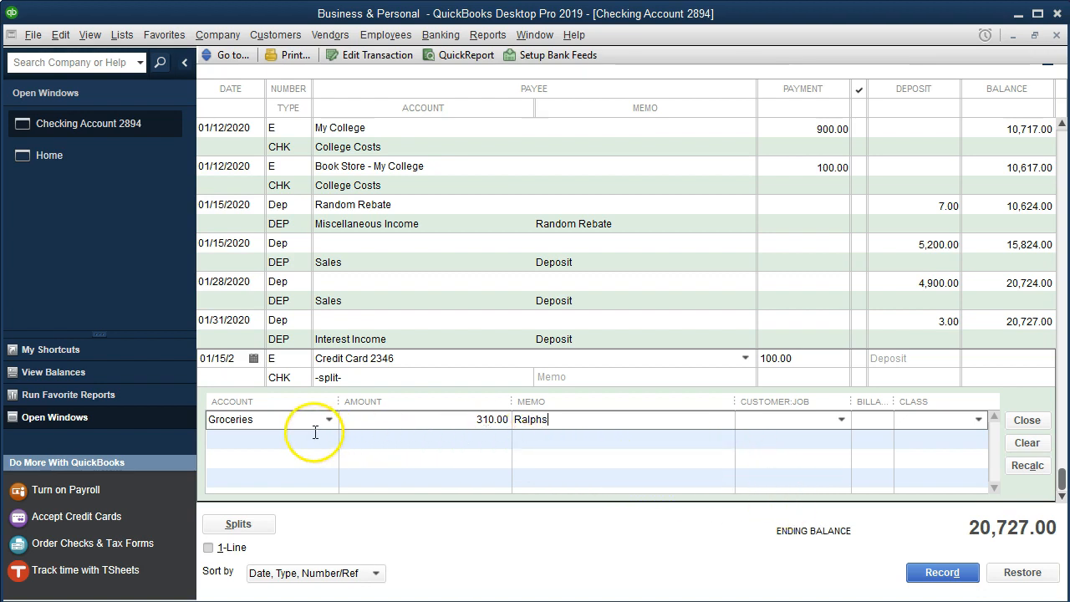
pyautogui.click(612, 421)
pyautogui.click(599, 419)
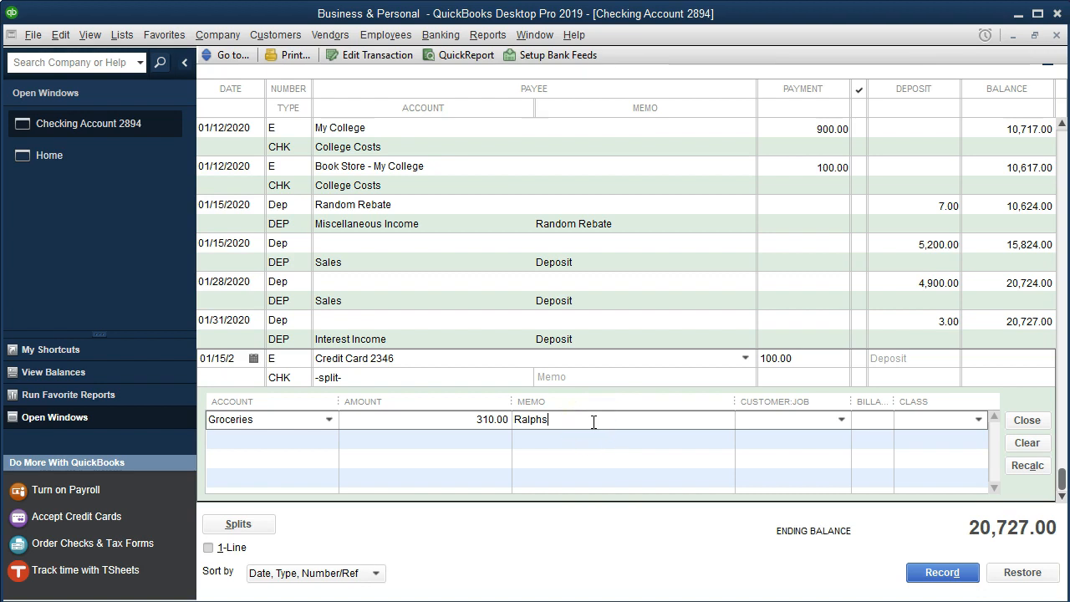
pyautogui.click(574, 421)
pyautogui.press('Tab')
pyautogui.click(978, 419)
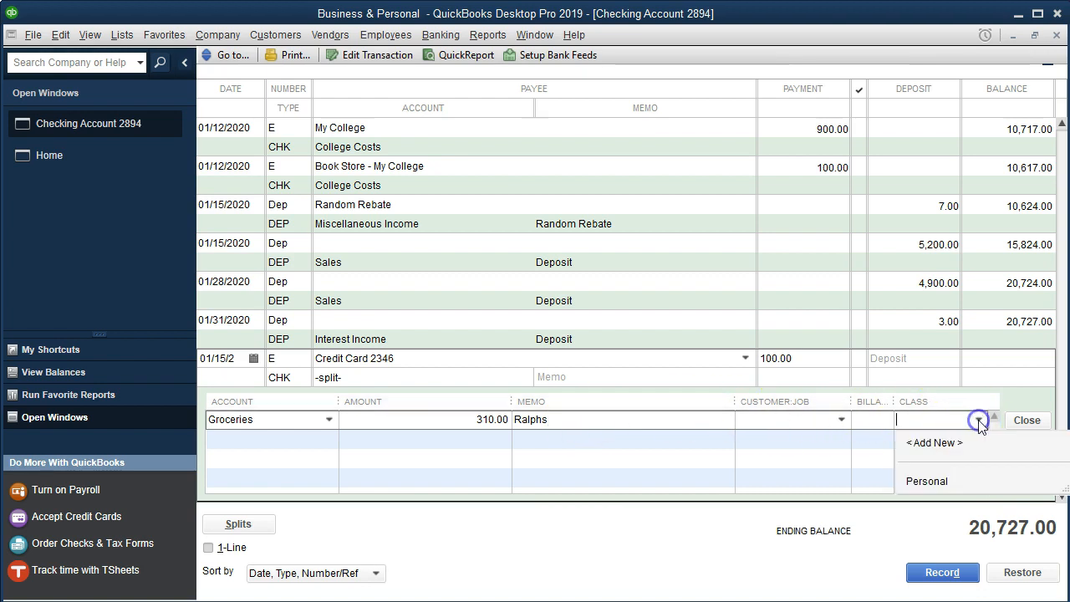
pyautogui.click(949, 482)
pyautogui.press('Tab')
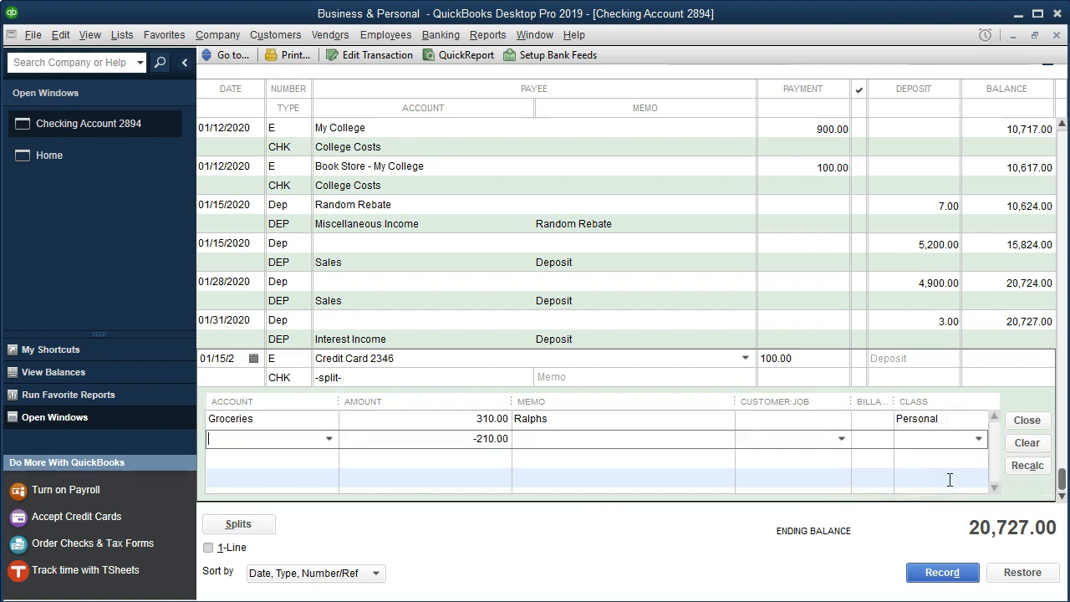
pyautogui.click(677, 601)
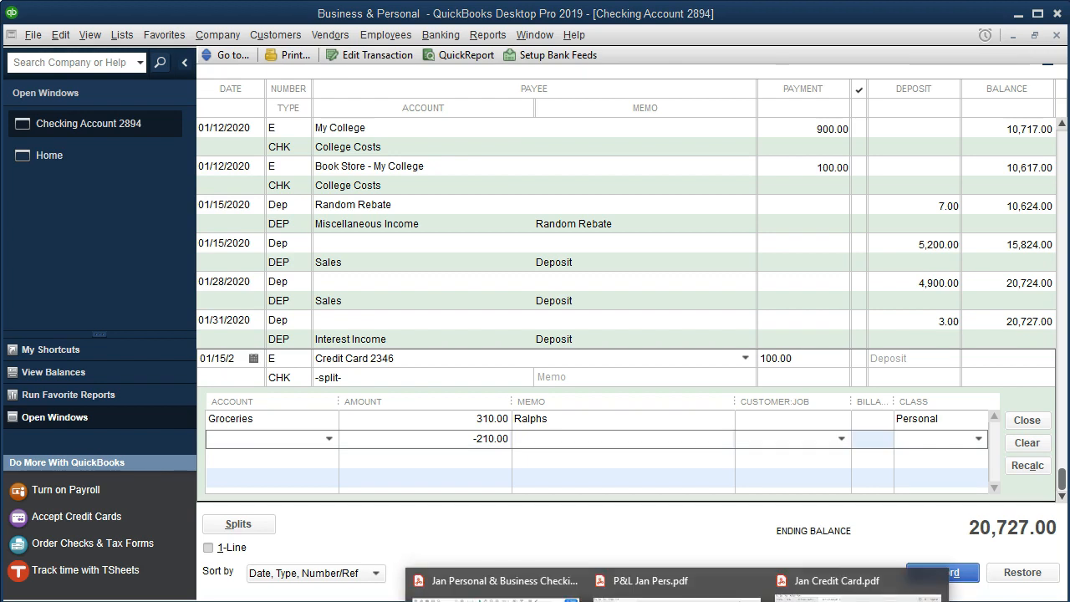
pyautogui.click(836, 580)
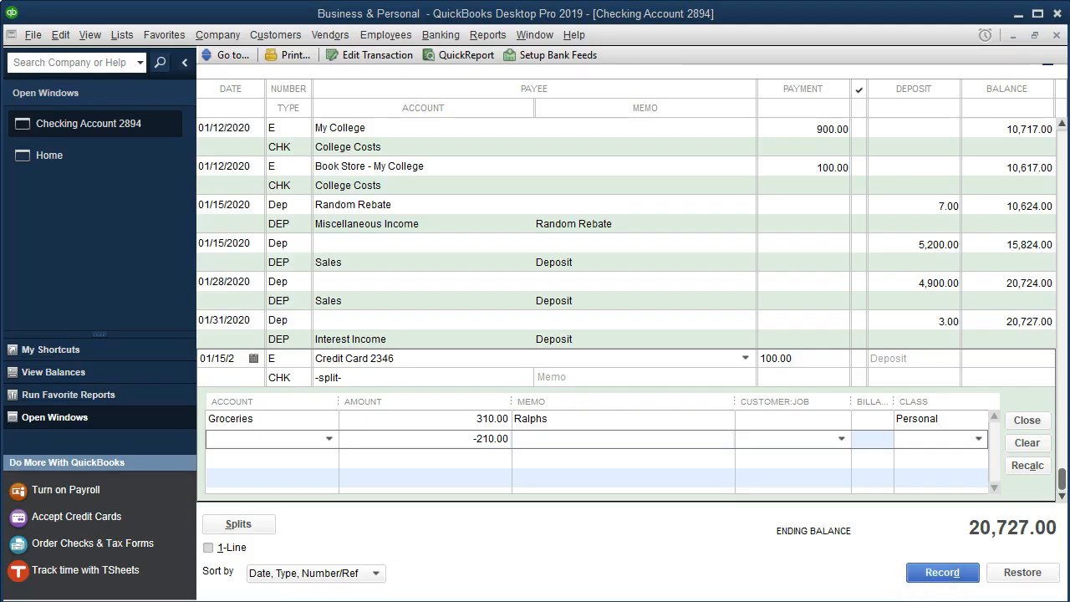
pyautogui.click(298, 437)
pyautogui.write('Chev')
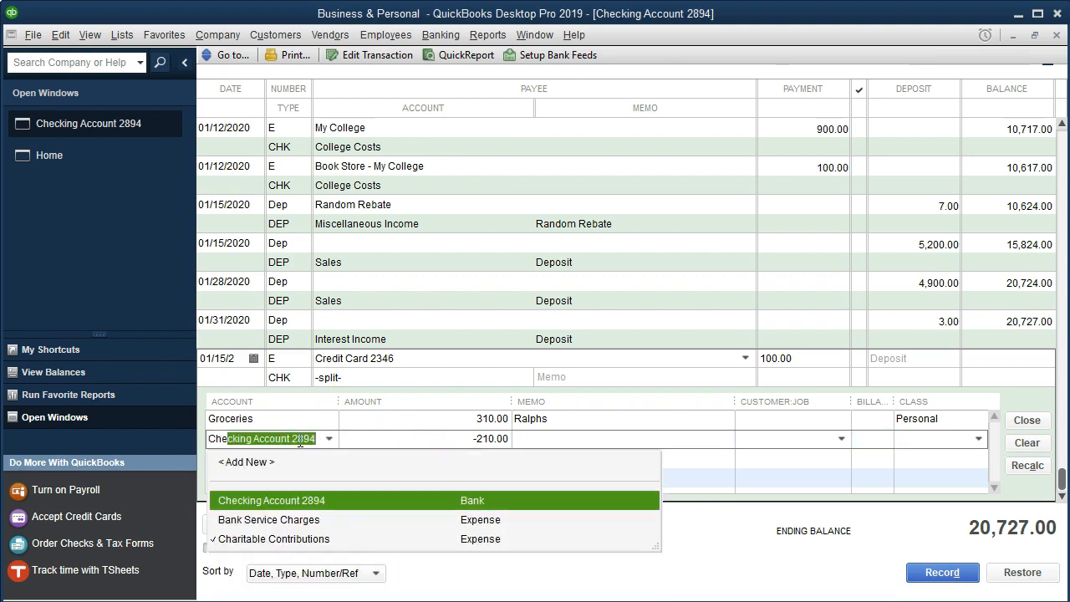
pyautogui.press('BackSpace')
pyautogui.press('BackSpace')
pyautogui.press('BackSpace')
pyautogui.press('BackSpace')
pyautogui.press('BackSpace')
pyautogui.write('Gu')
pyautogui.press('BackSpace')
pyautogui.press('BackSpace')
# Create Auto - Gas as an Expense account on the credit card entry's second split line
pyautogui.write('Au')
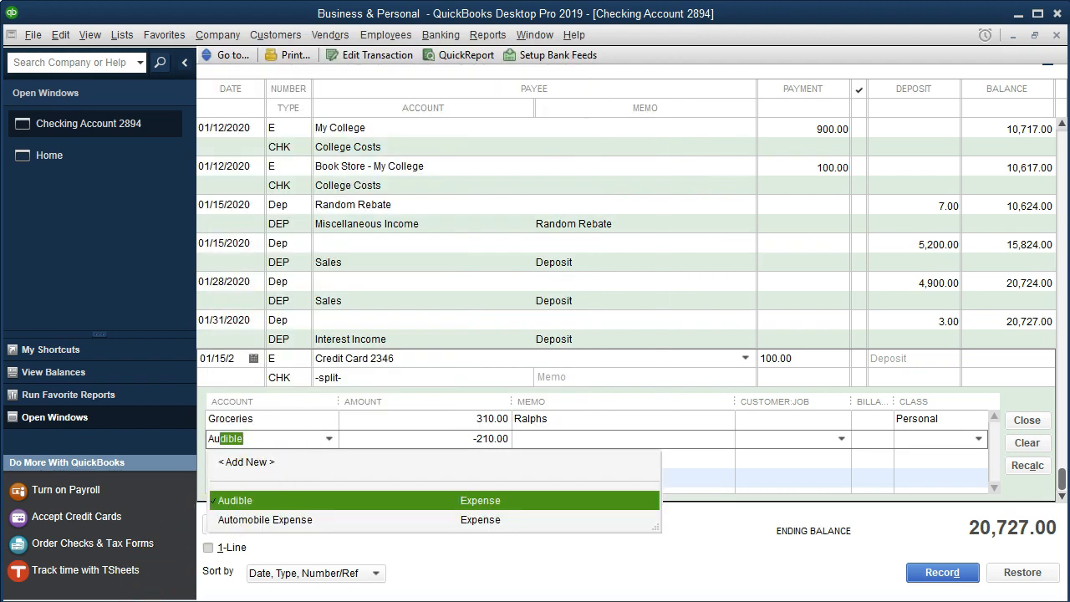
pyautogui.write('to - Gas')
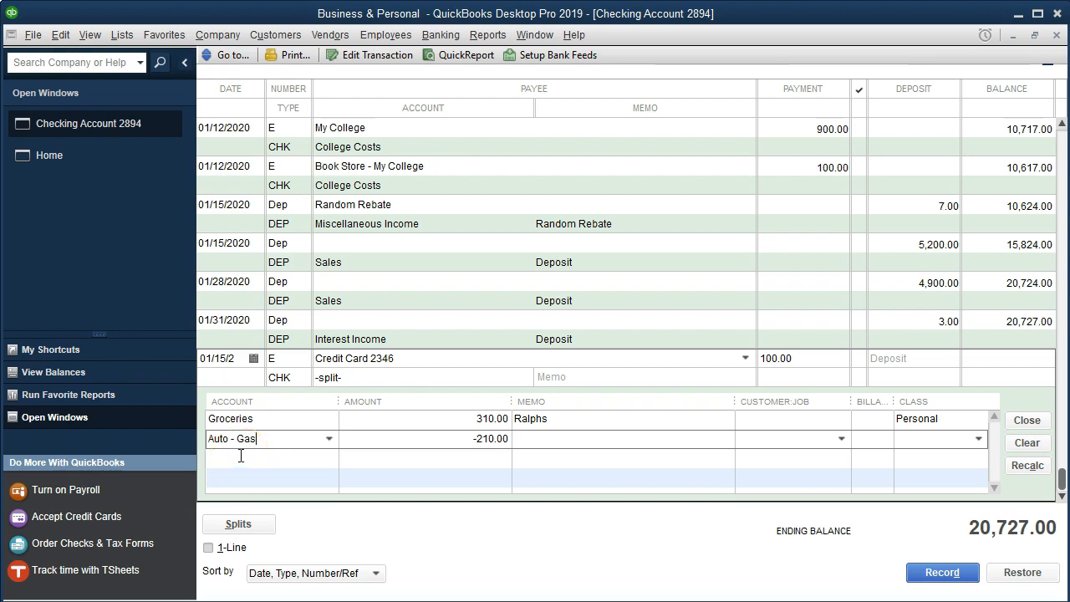
pyautogui.press('Tab')
pyautogui.click(483, 130)
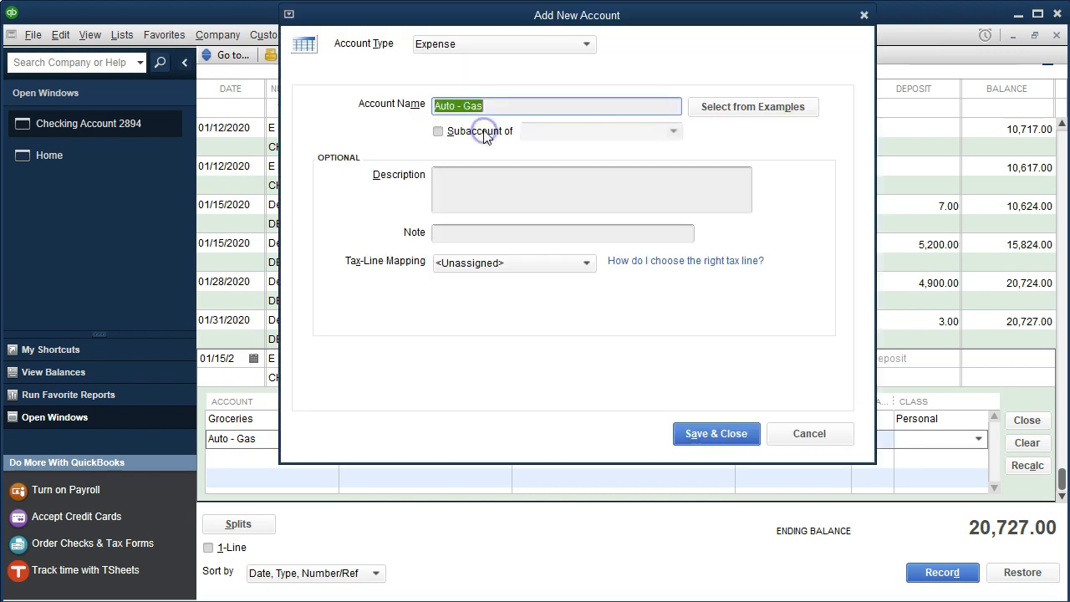
pyautogui.click(719, 434)
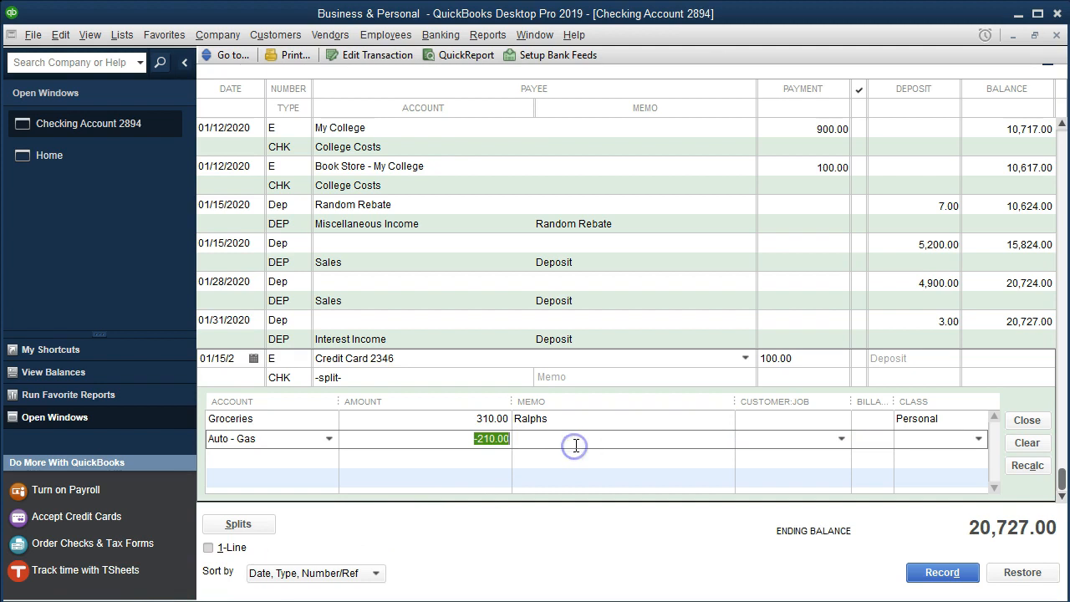
# Set the Auto - Gas split line's amount to 60, its memo to Chevron, and its class to Personal
pyautogui.write('60')
pyautogui.press('Tab')
pyautogui.write('Ch')
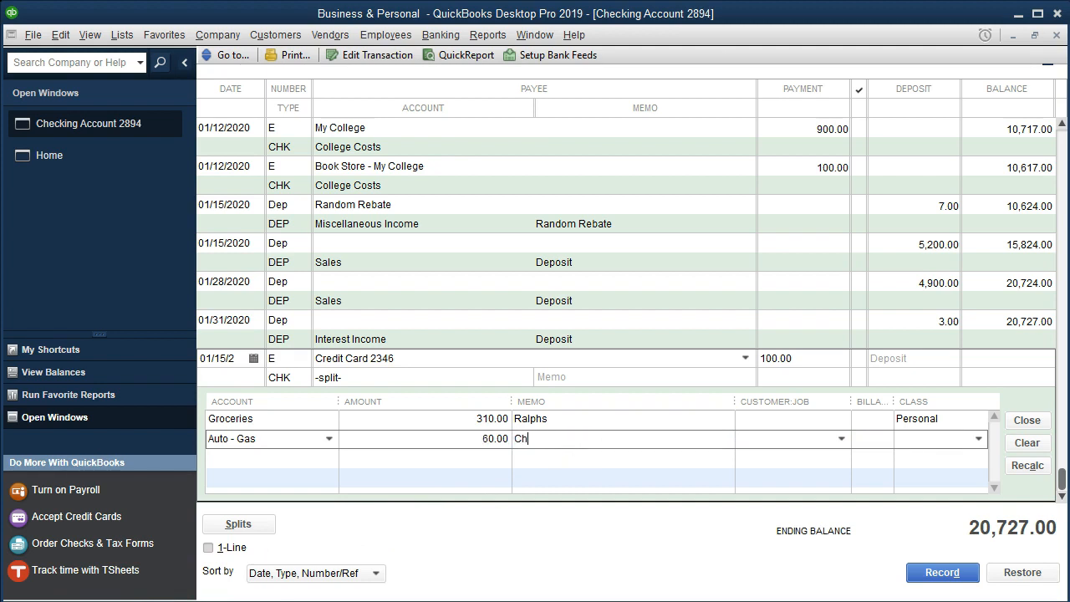
pyautogui.write('evron')
pyautogui.click(948, 438)
pyautogui.click(978, 438)
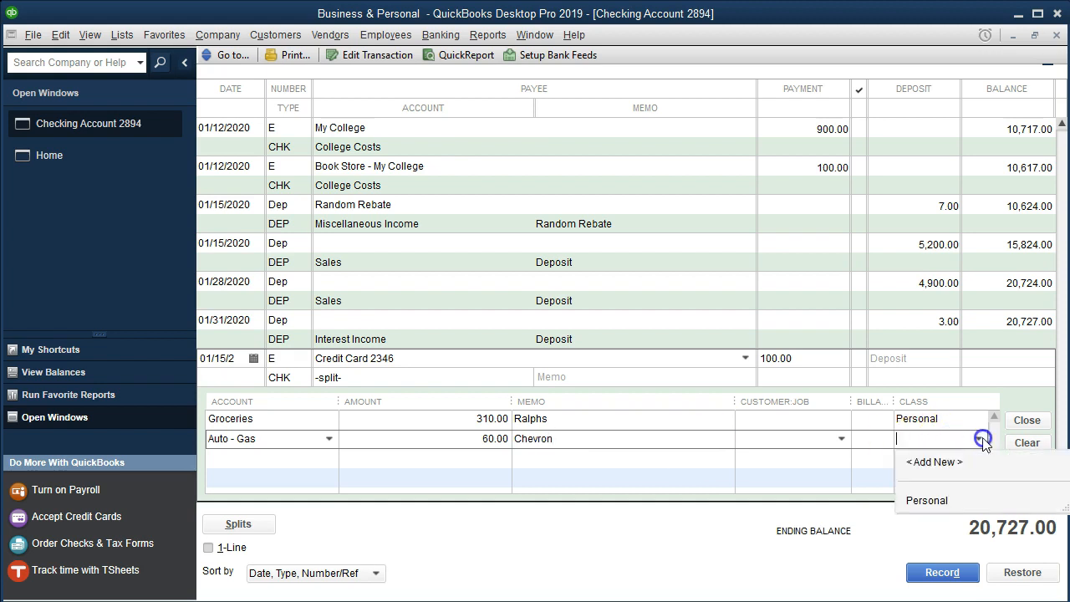
pyautogui.click(930, 499)
pyautogui.press('Tab')
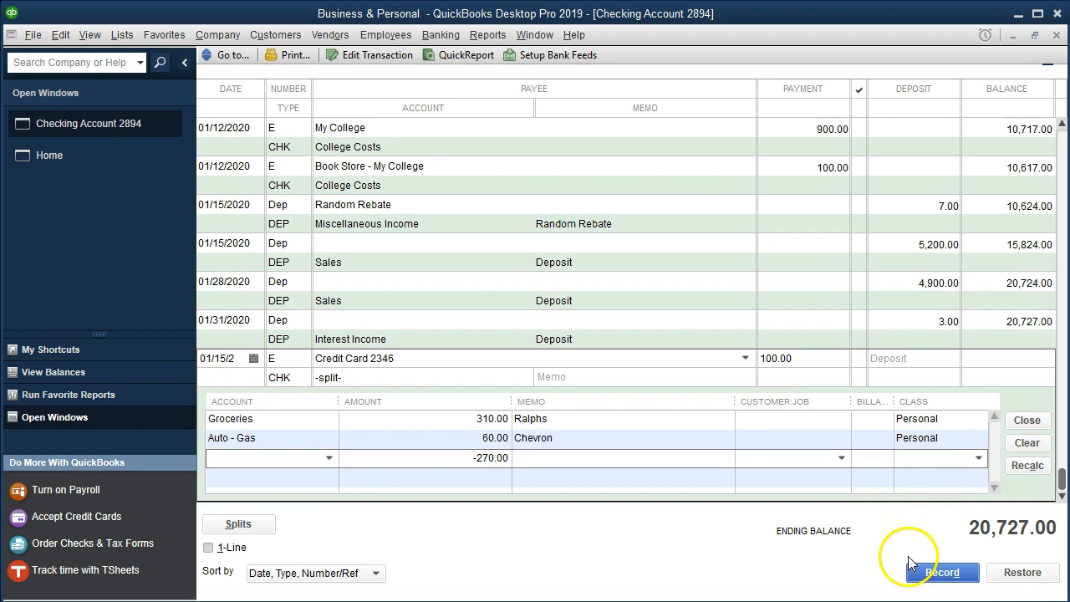
# Check the remaining charge in the January credit card PDF, return to the register, and create Coffee Shops as an Expense account on the third split line
pyautogui.click(677, 601)
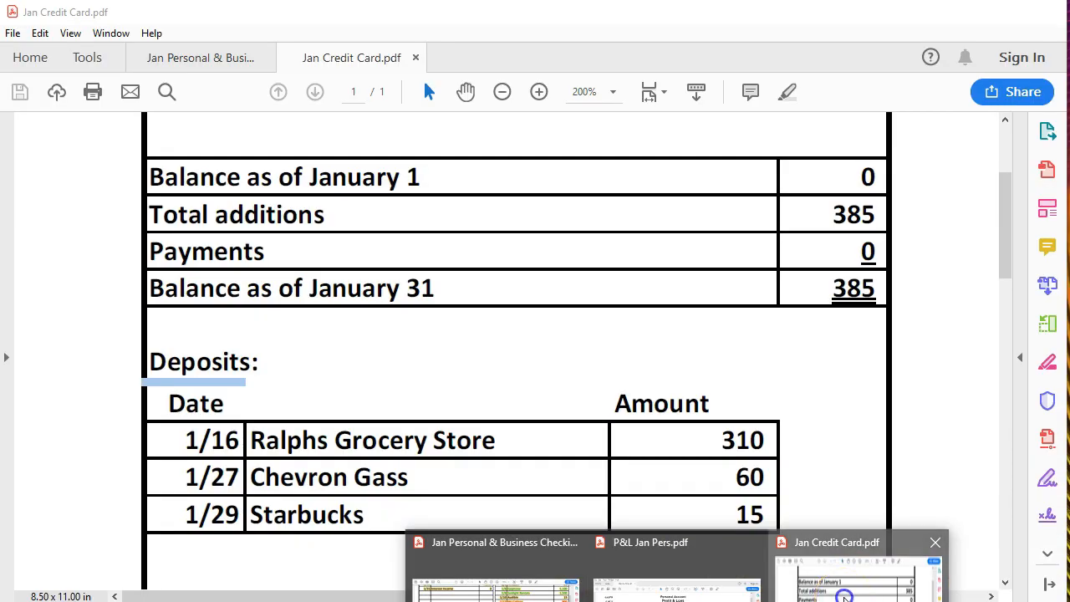
pyautogui.click(803, 529)
pyautogui.click(684, 601)
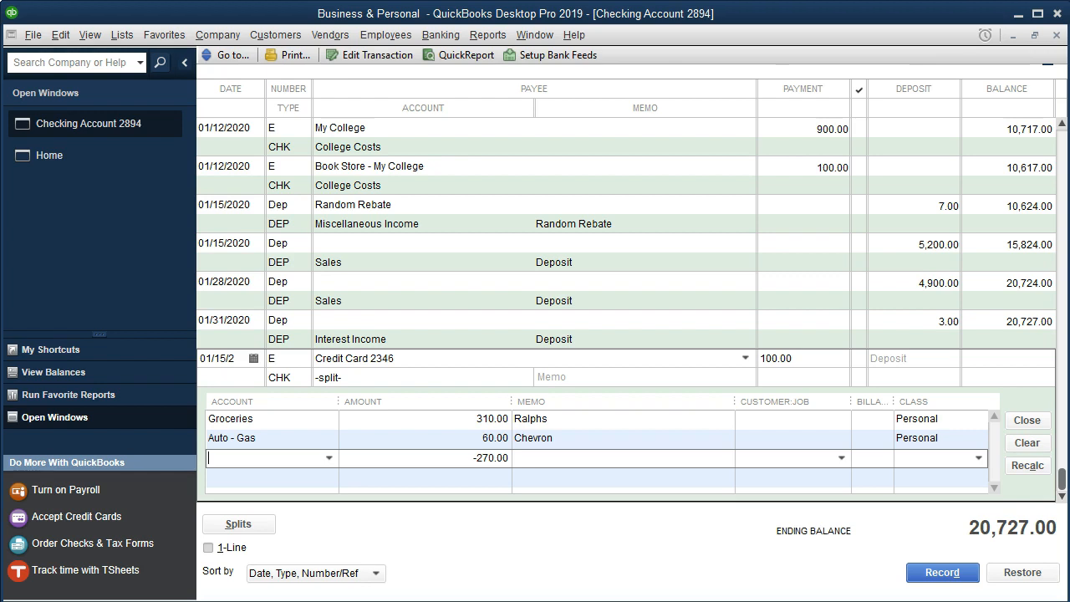
pyautogui.write('Coffee Shops')
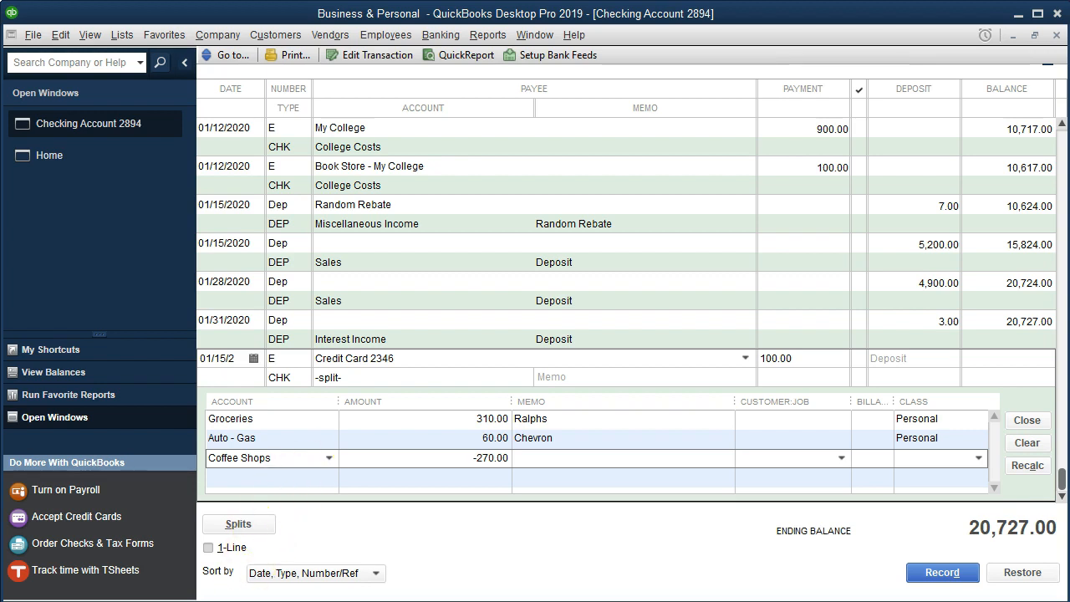
pyautogui.click(561, 457)
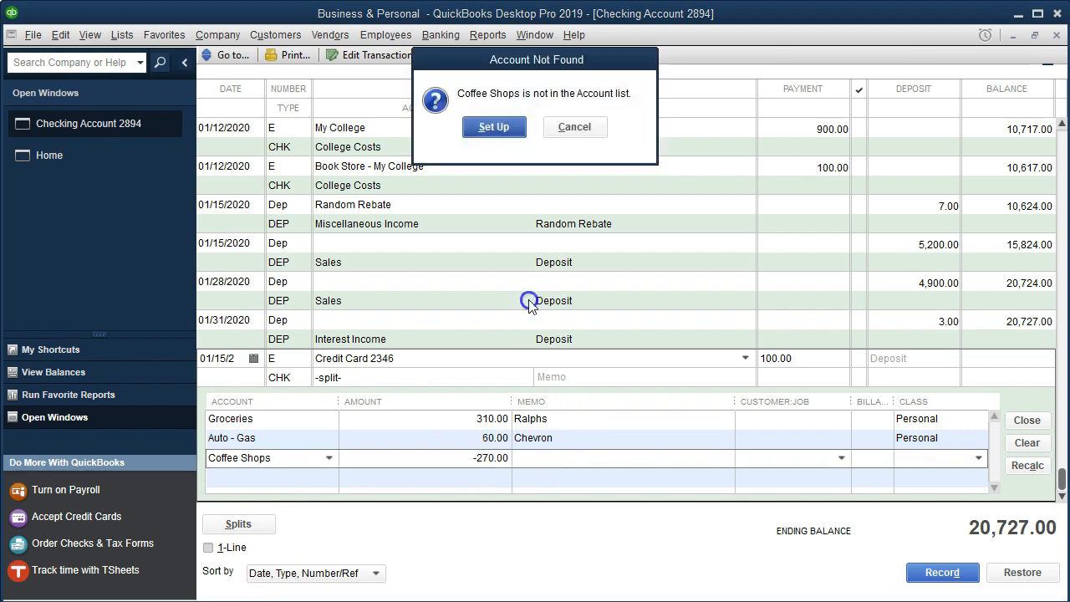
pyautogui.click(501, 131)
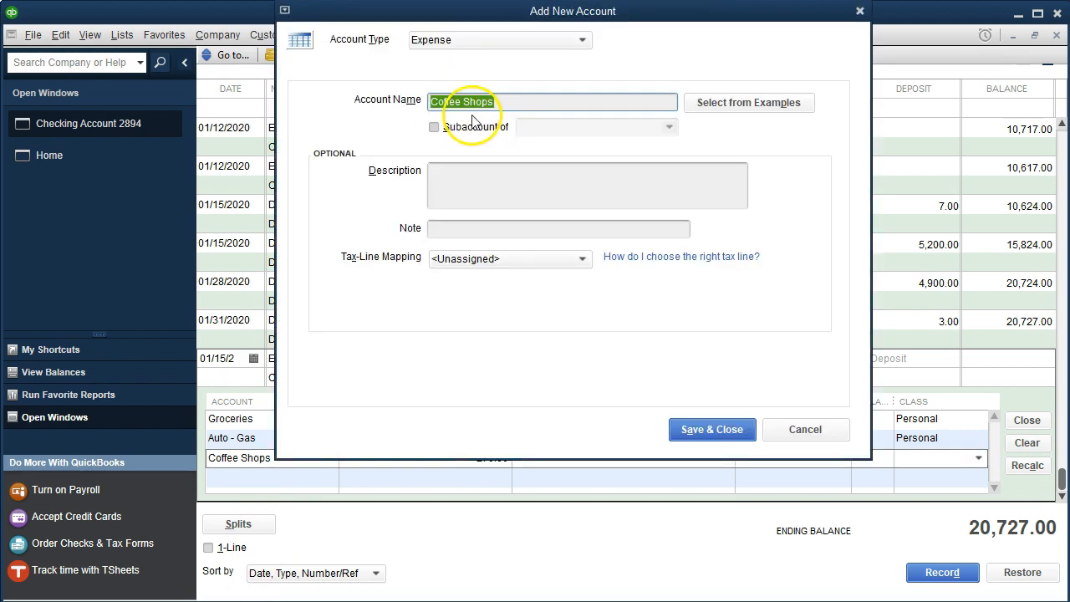
pyautogui.click(713, 432)
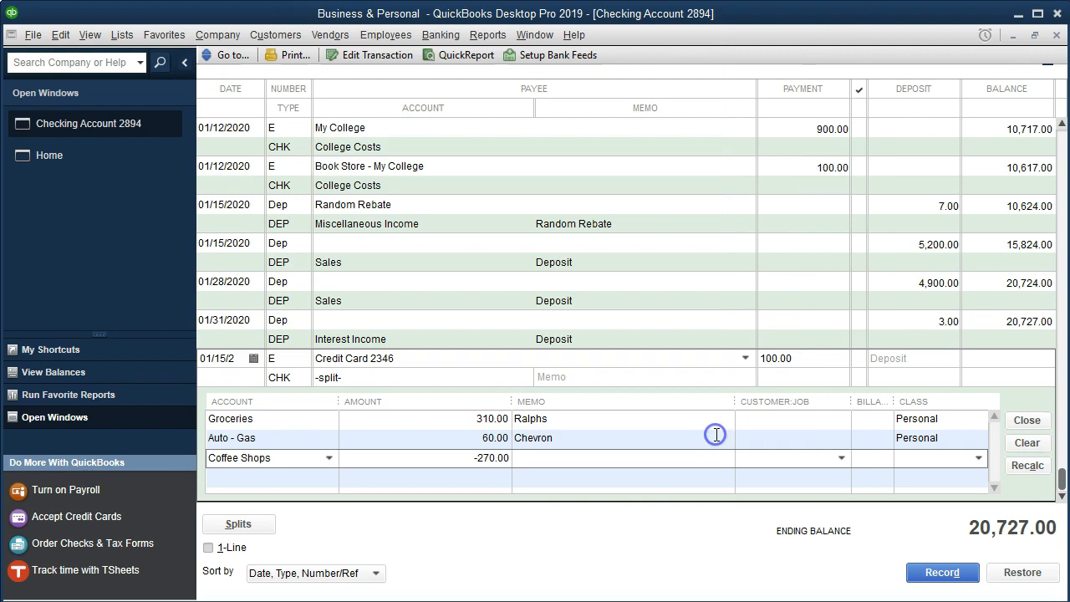
# Set the Coffee Shops split line's amount to 15, its memo to Starbucks, and its class to Personal
pyautogui.doubleClick(460, 458)
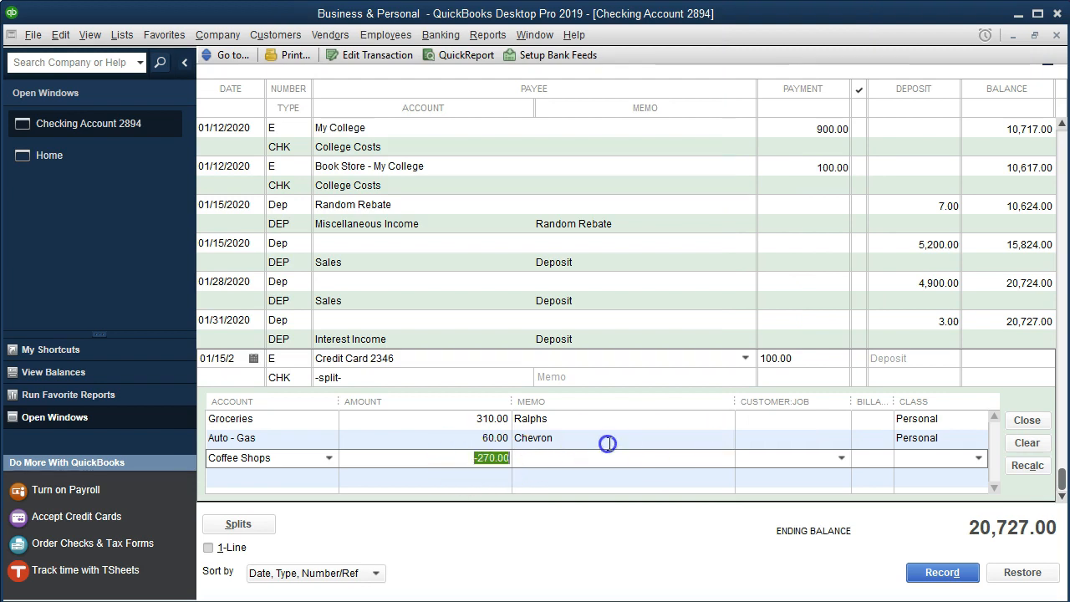
pyautogui.write('15')
pyautogui.press('Tab')
pyautogui.write('Starbucks')
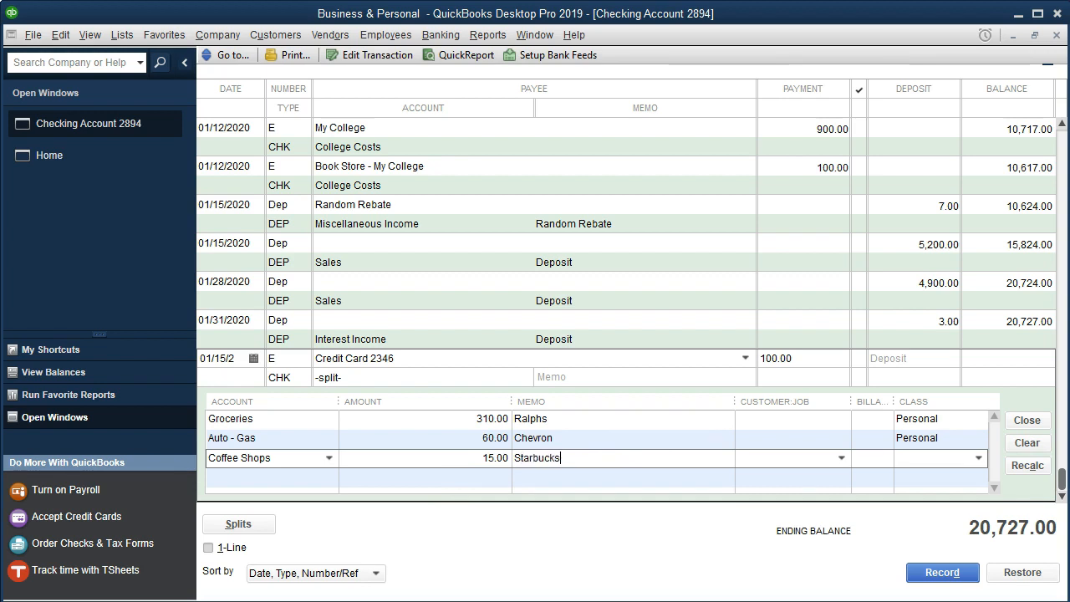
pyautogui.press('Tab')
pyautogui.write('P')
pyautogui.press('Tab')
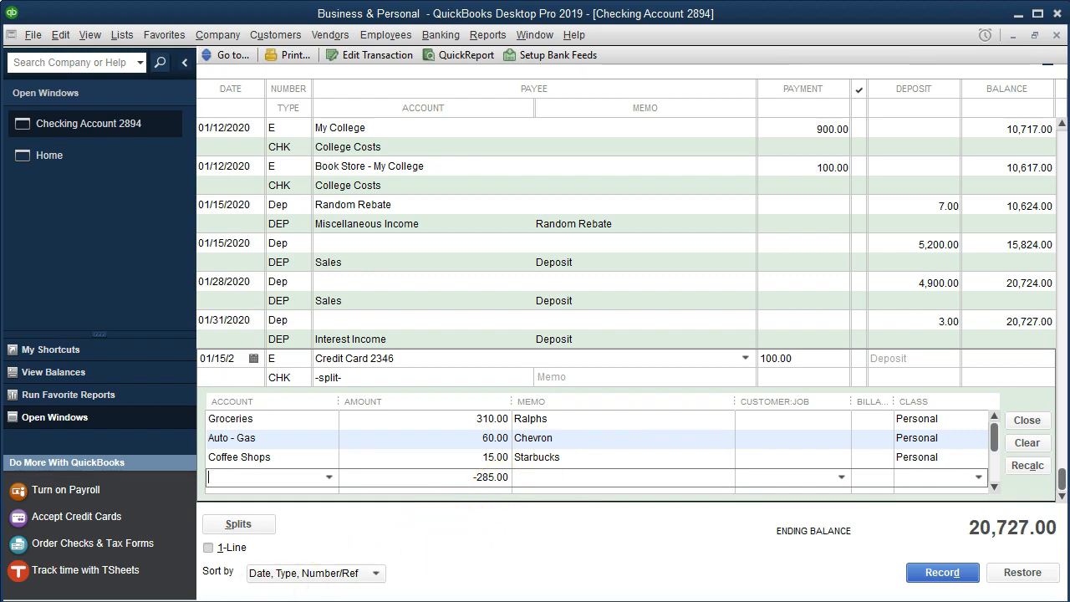
# Create Credit Card Payable as an Other Current Liability account on the fourth split line
pyautogui.write('Credit Card Payable')
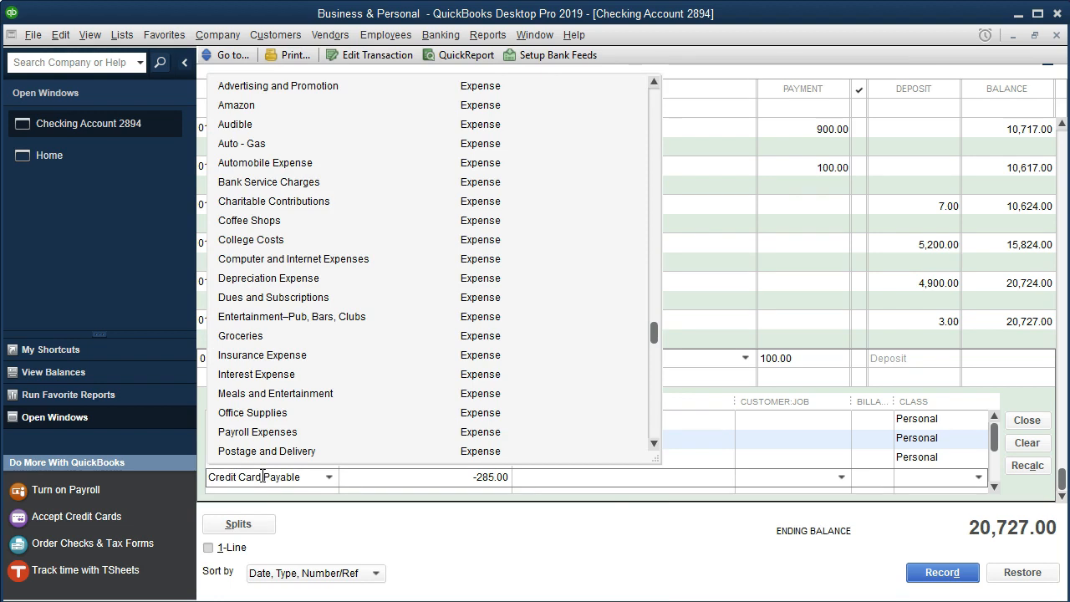
pyautogui.press('Tab')
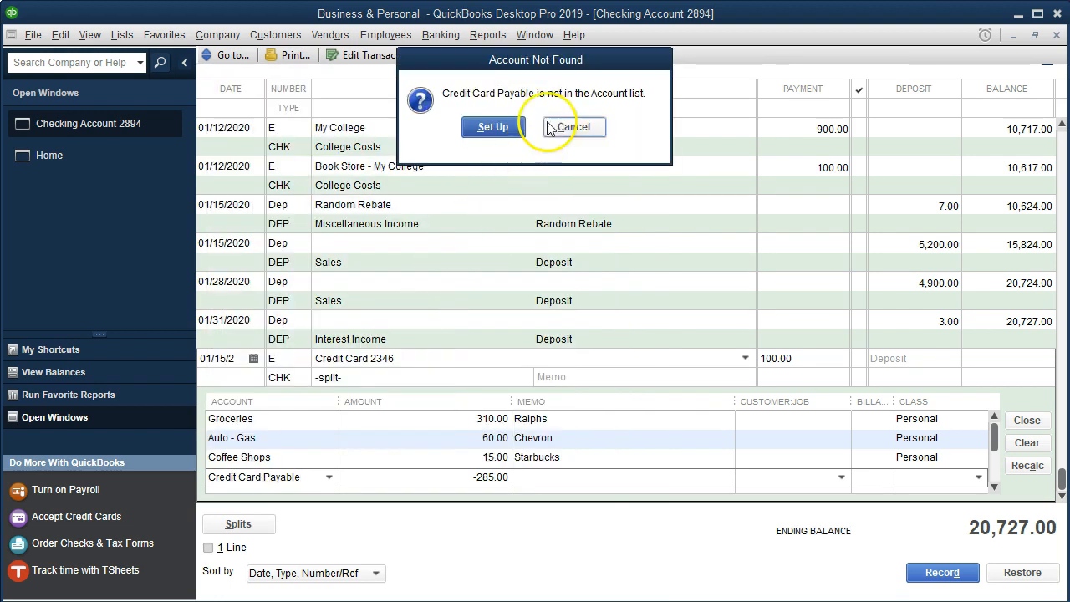
pyautogui.click(501, 128)
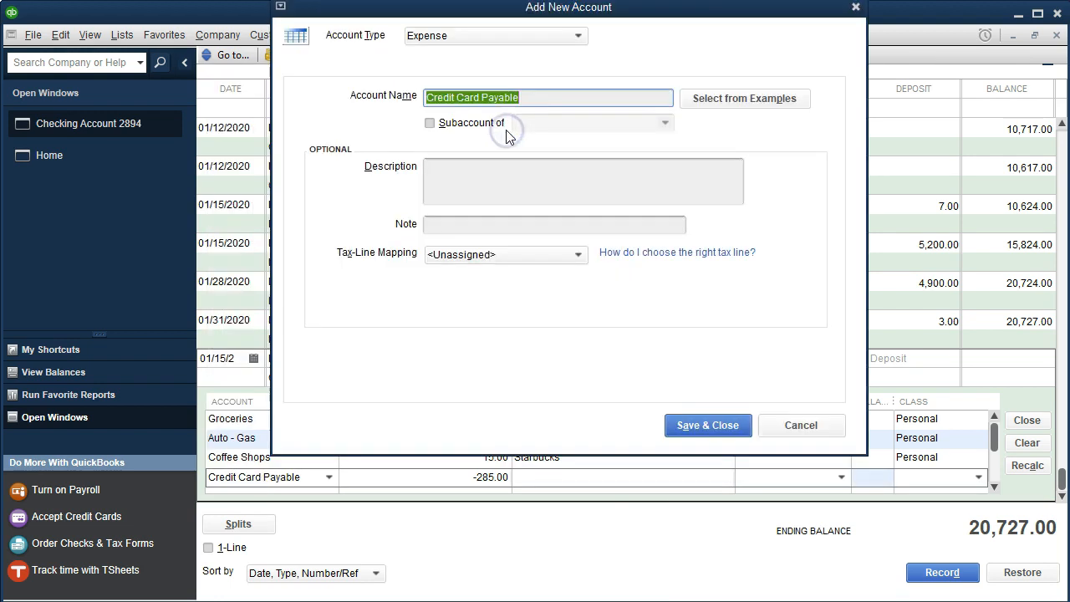
pyautogui.click(577, 36)
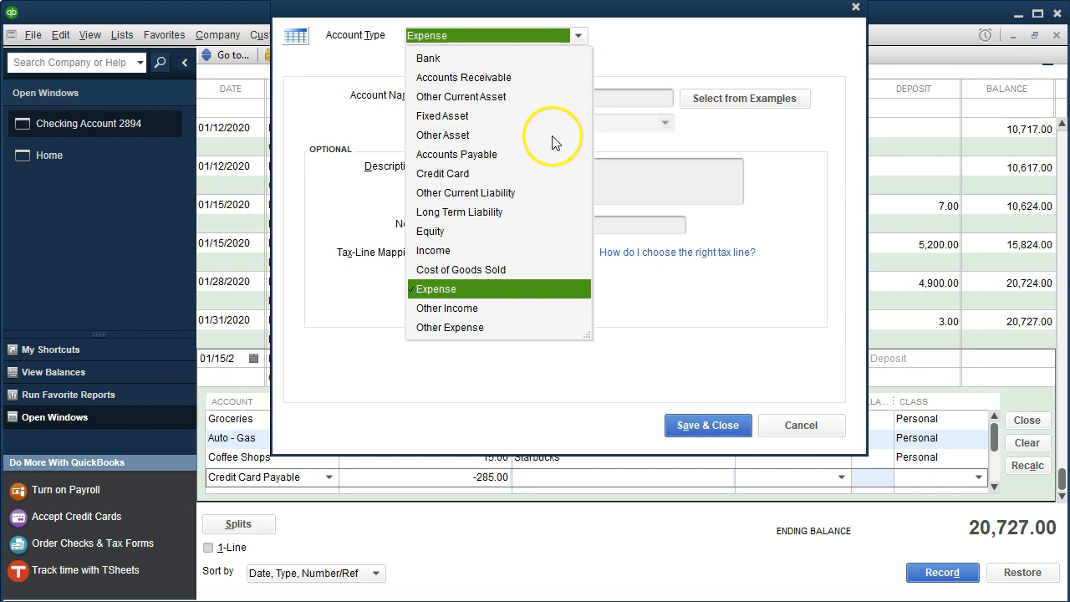
pyautogui.click(483, 194)
pyautogui.click(701, 419)
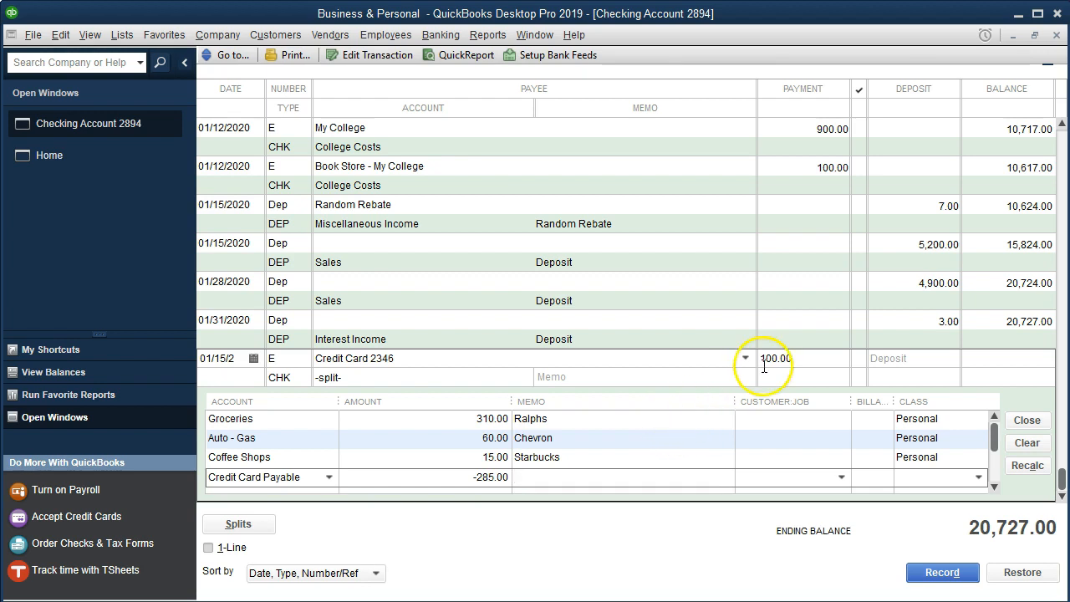
# Check the balance section of the January credit card PDF and return to the QuickBooks register
pyautogui.moveTo(677, 601)
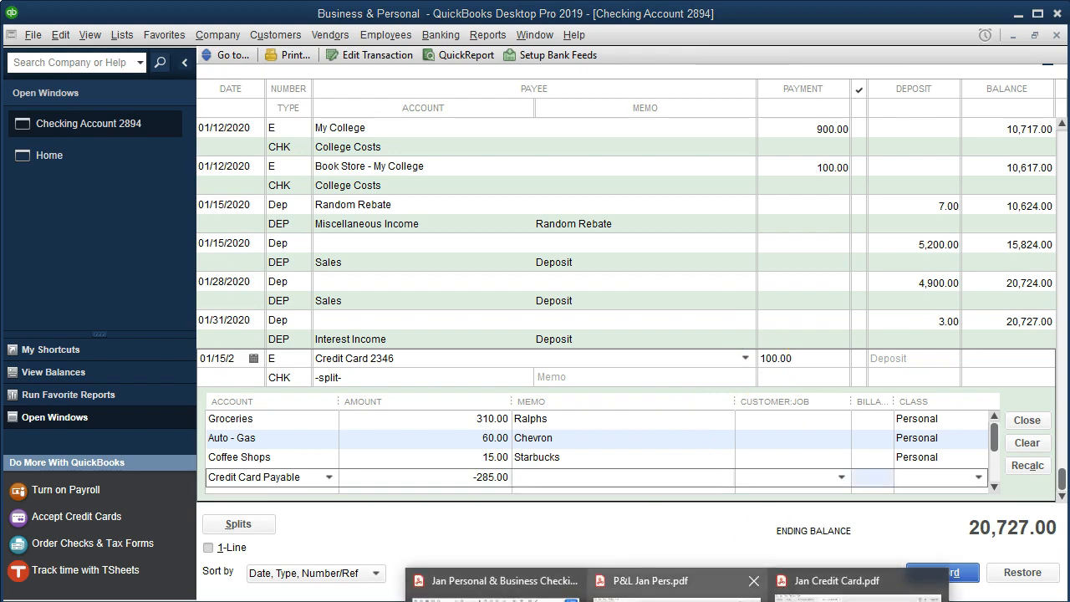
pyautogui.click(836, 585)
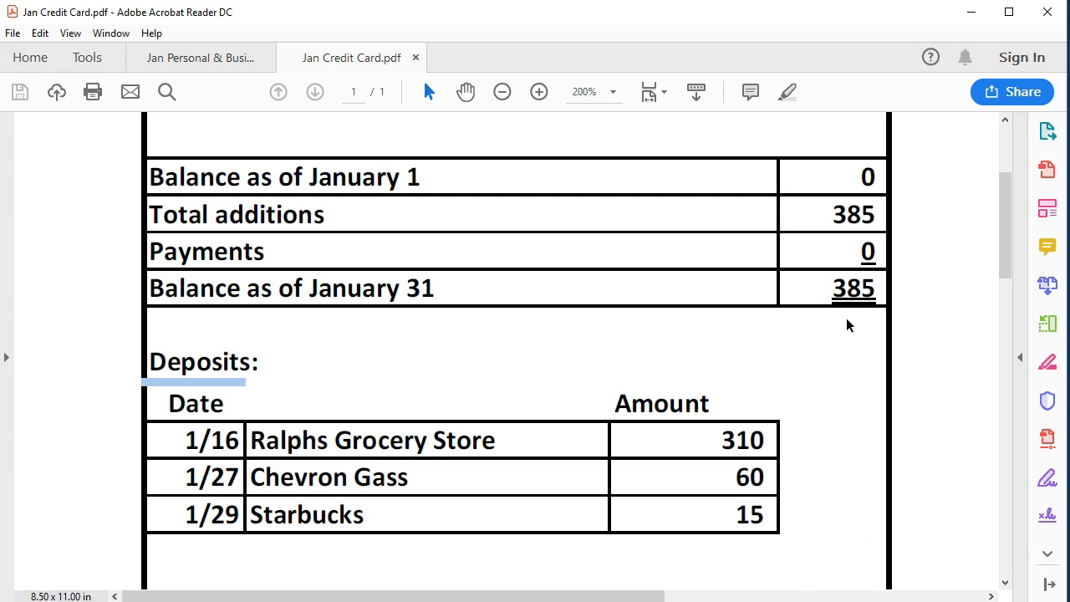
pyautogui.click(970, 13)
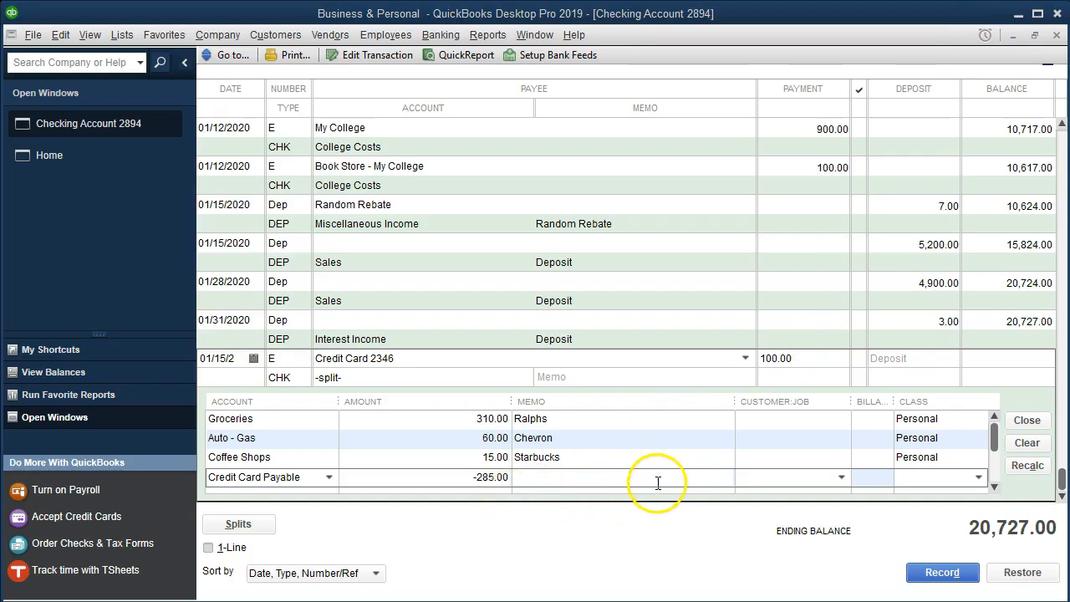
# Set the Credit Card Payable split line's class to Personal and record the credit card entry, accepting its future date
pyautogui.click(930, 477)
pyautogui.click(979, 482)
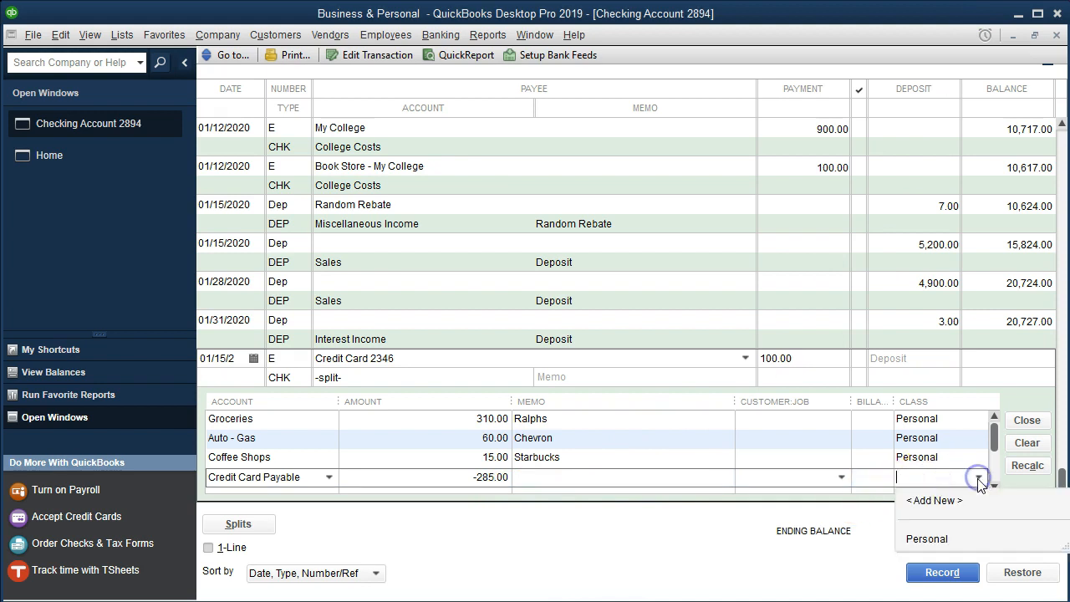
pyautogui.click(926, 539)
pyautogui.click(759, 519)
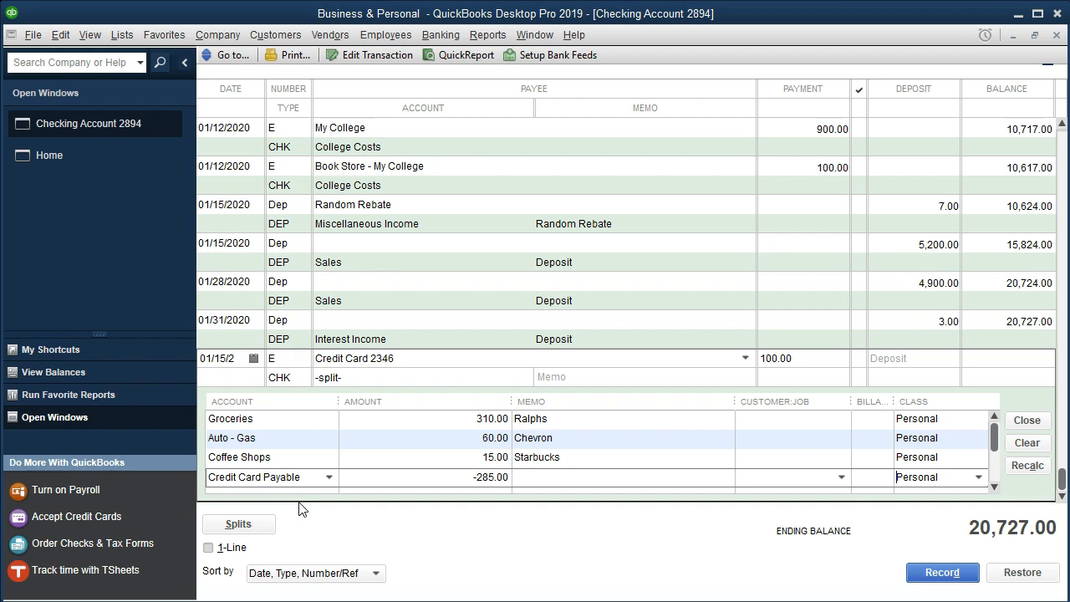
pyautogui.click(942, 572)
pyautogui.click(507, 176)
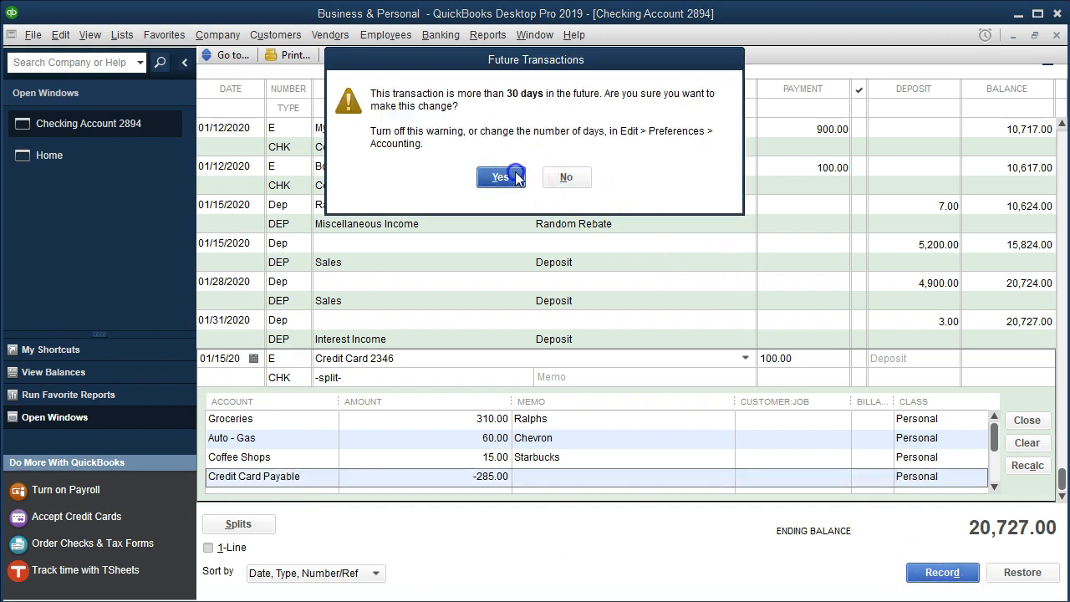
# Switch to the January checking PDF and highlight the 1/15 Credit Card withdrawal row
pyautogui.click(679, 600)
pyautogui.click(503, 577)
pyautogui.moveTo(549, 275); pyautogui.dragTo(992, 277)
pyautogui.rightClick(992, 277)
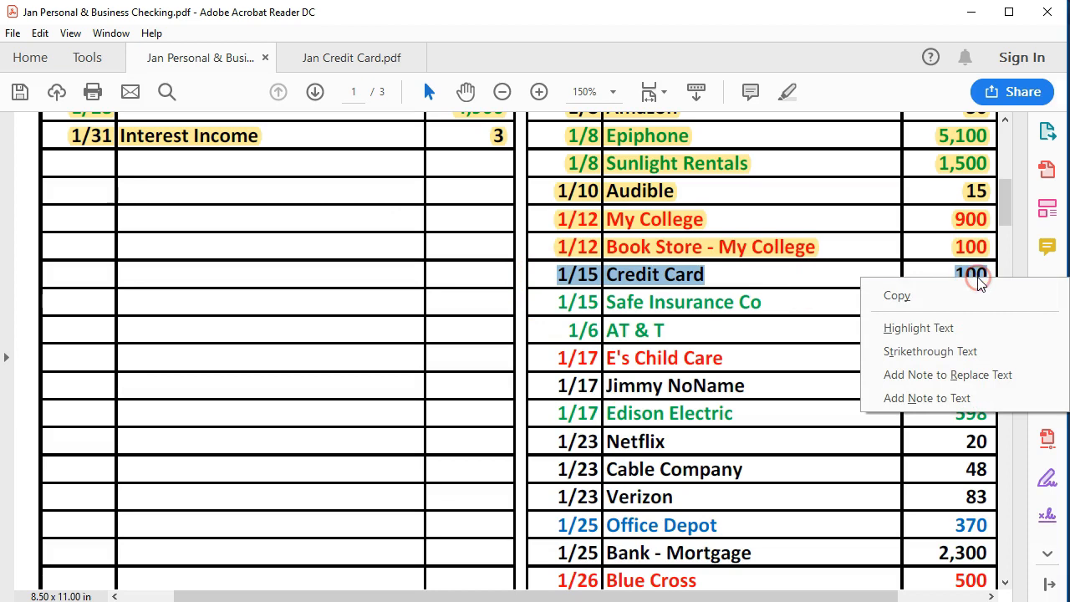
pyautogui.click(958, 330)
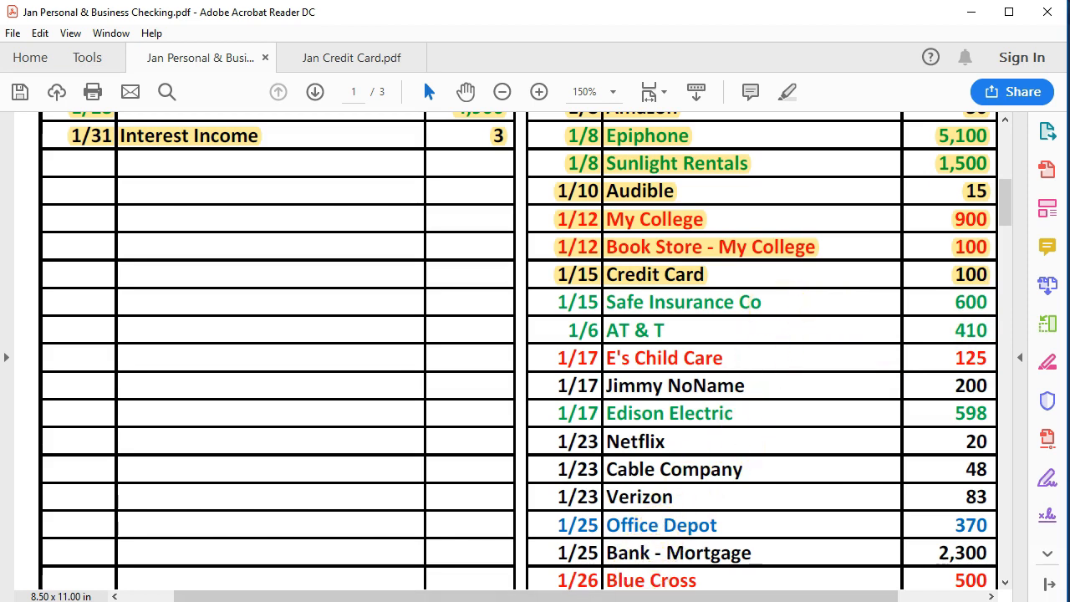
# Return to the QuickBooks register and start a new entry dated 01/15/2020 with E as its number
pyautogui.hotkey('alt', 'Tab')
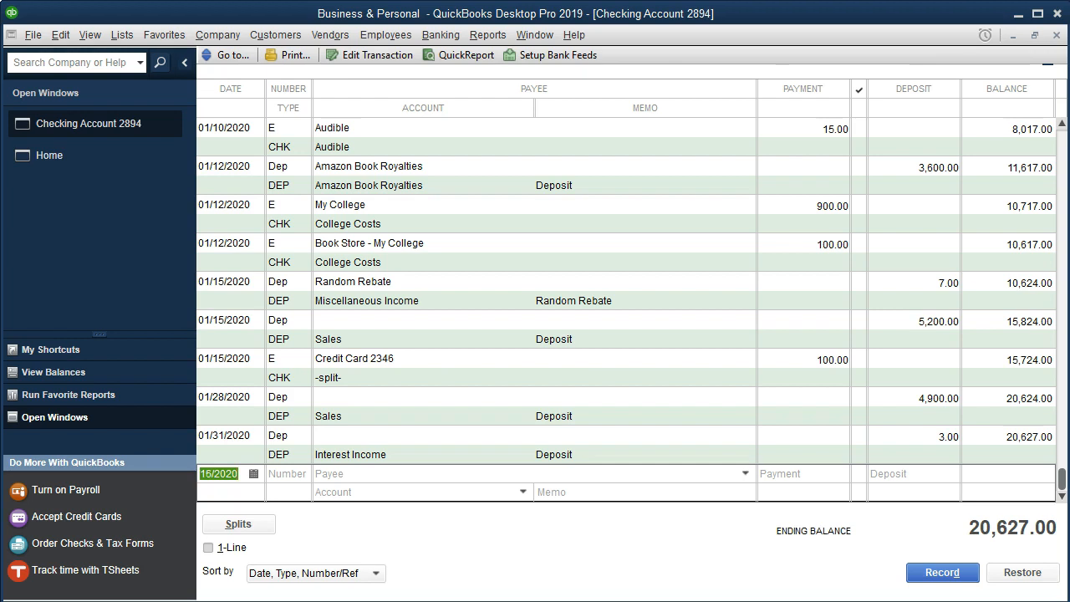
pyautogui.press('Tab')
pyautogui.write('E')
pyautogui.press('Tab')
# Enter Safe Insurance Co as the payee, quick-add it as a vendor, and set the payment to 600
pyautogui.write('Safe')
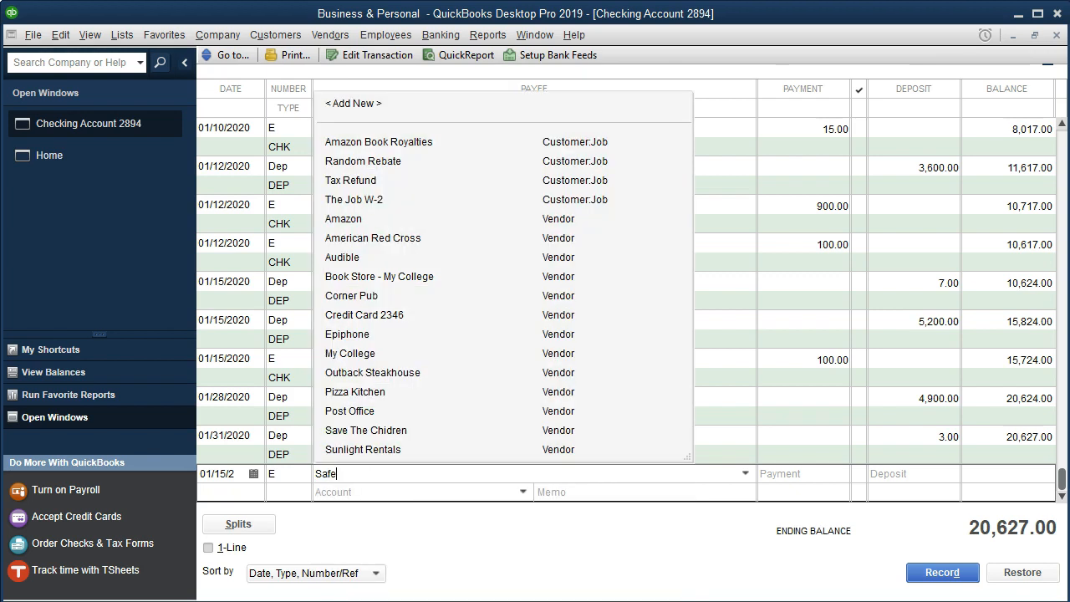
pyautogui.write(' Insurance Co')
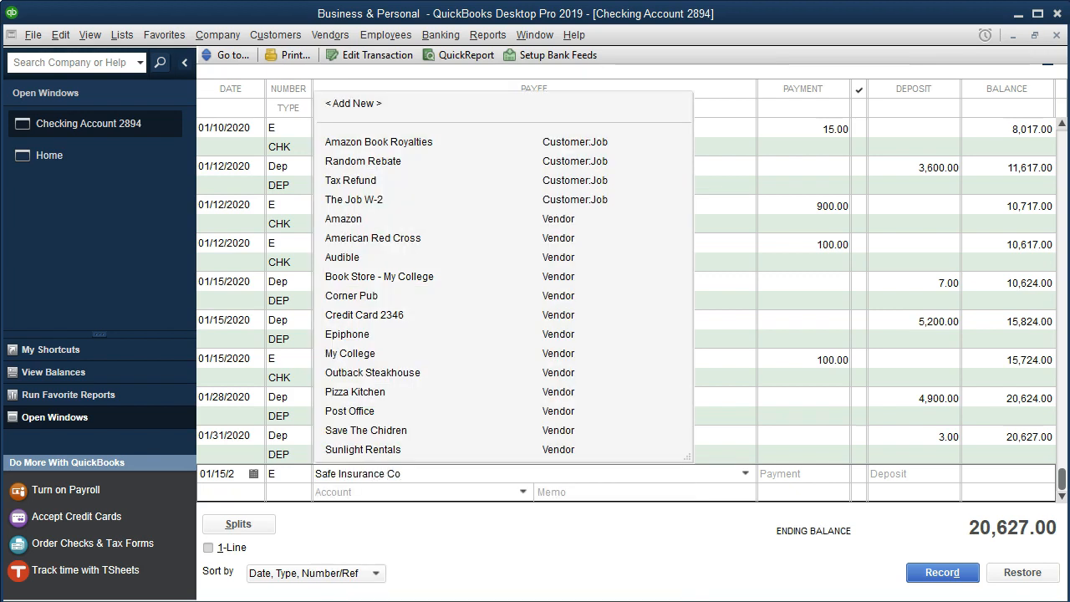
pyautogui.press('Tab')
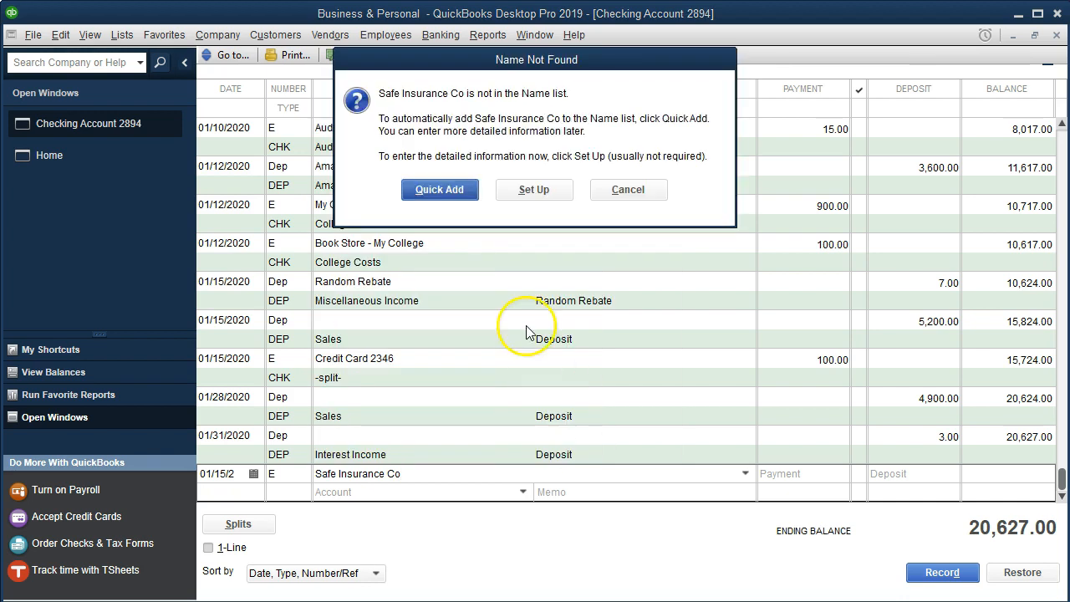
pyautogui.click(441, 188)
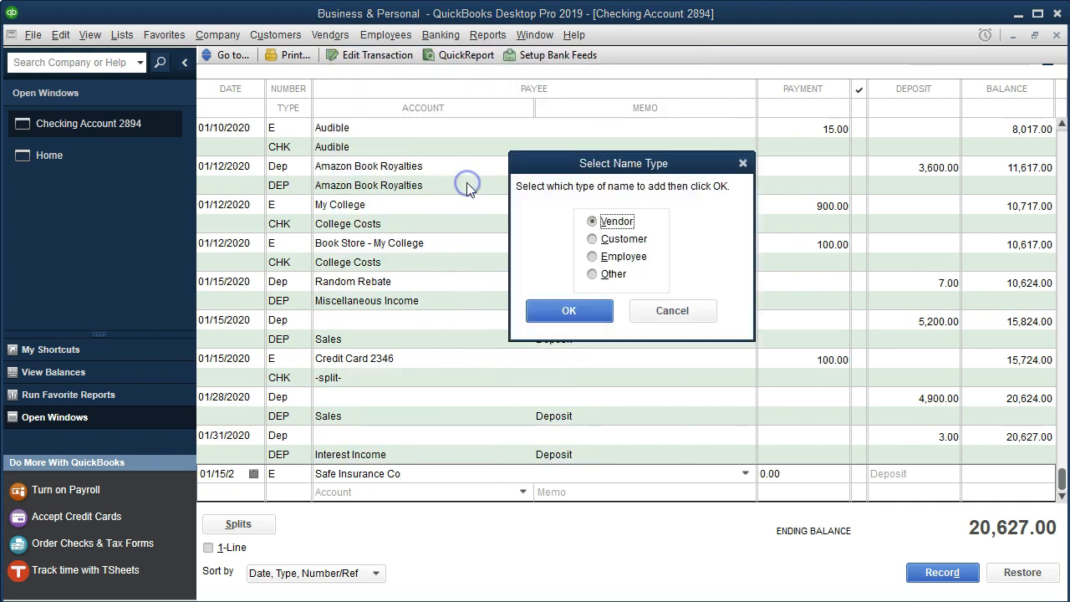
pyautogui.click(542, 312)
pyautogui.write('600')
pyautogui.press('Tab')
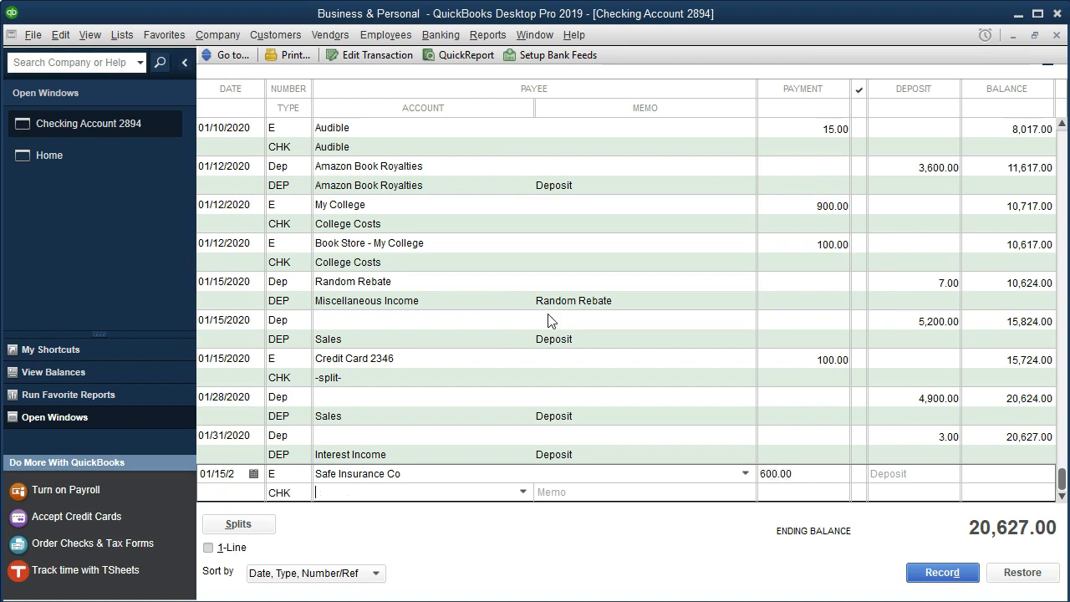
# Assign the Safe Insurance Co entry to the Insurance Expense account and record it, accepting its future date
pyautogui.click(520, 498)
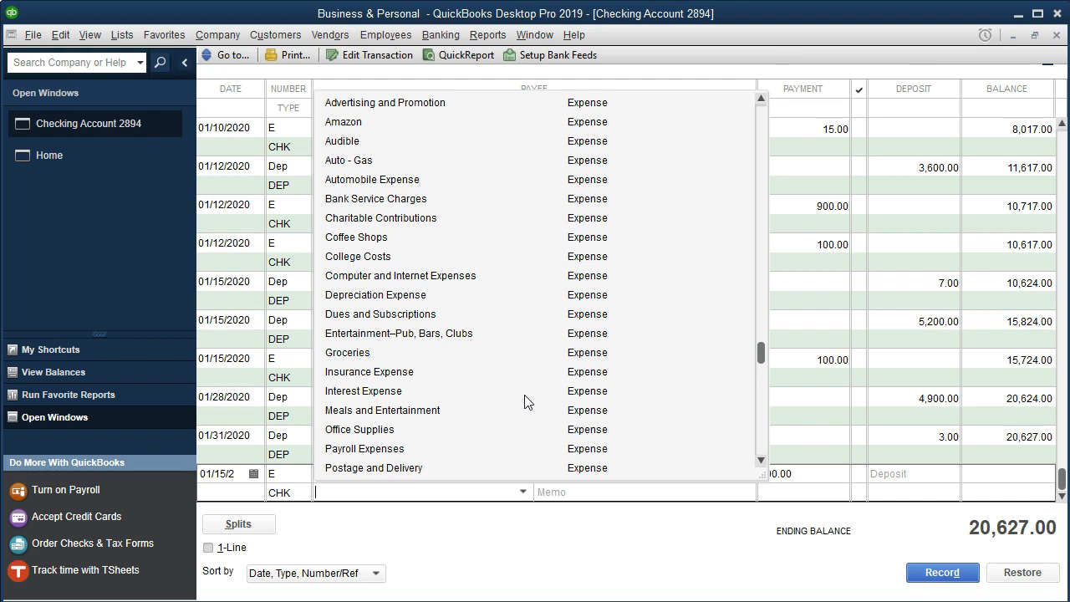
pyautogui.click(415, 381)
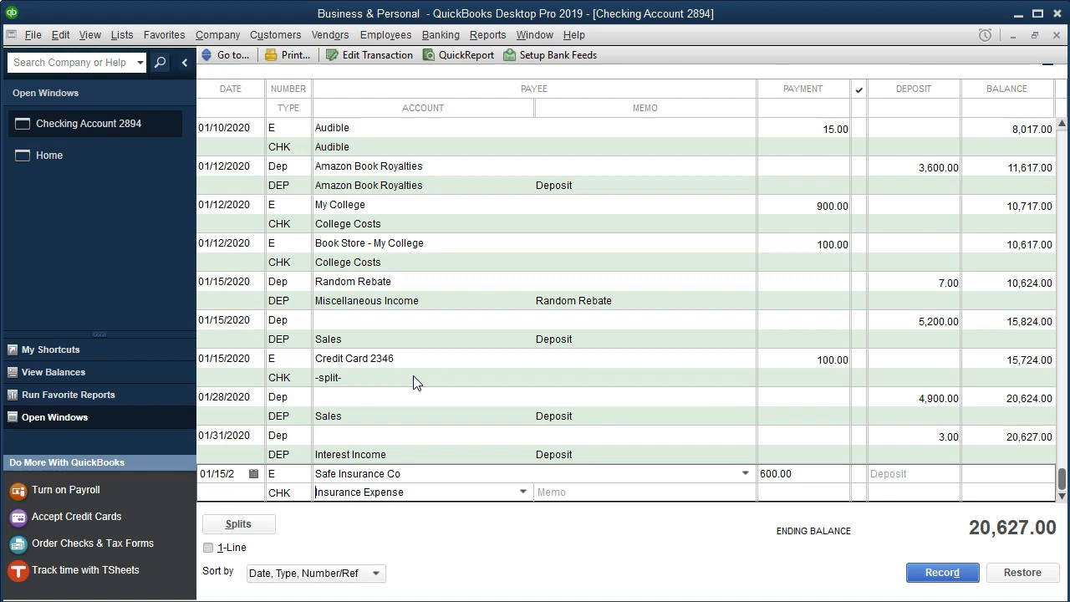
pyautogui.press('Return')
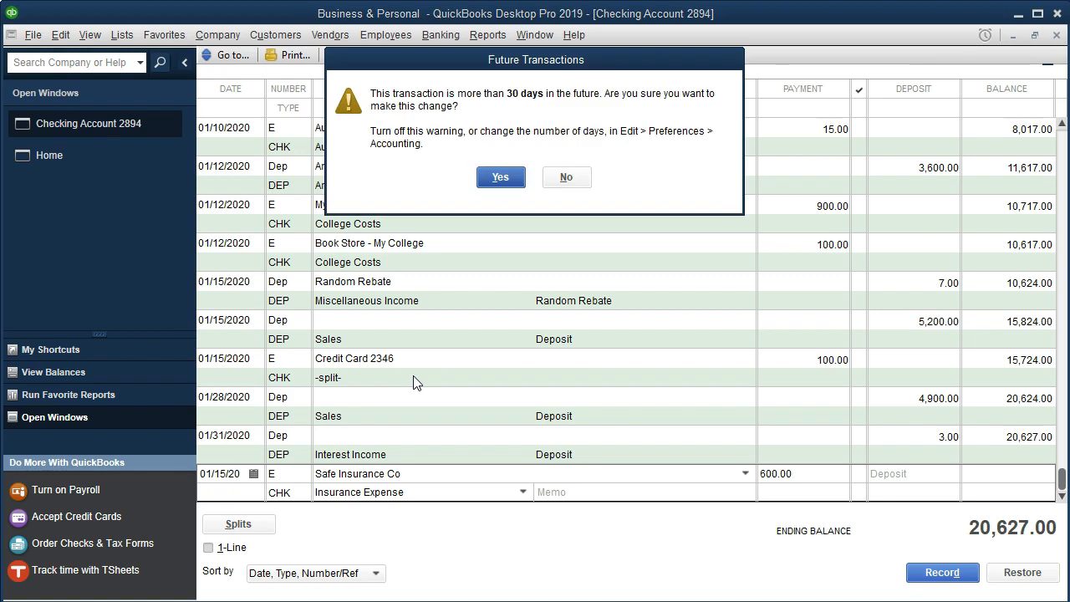
pyautogui.click(500, 177)
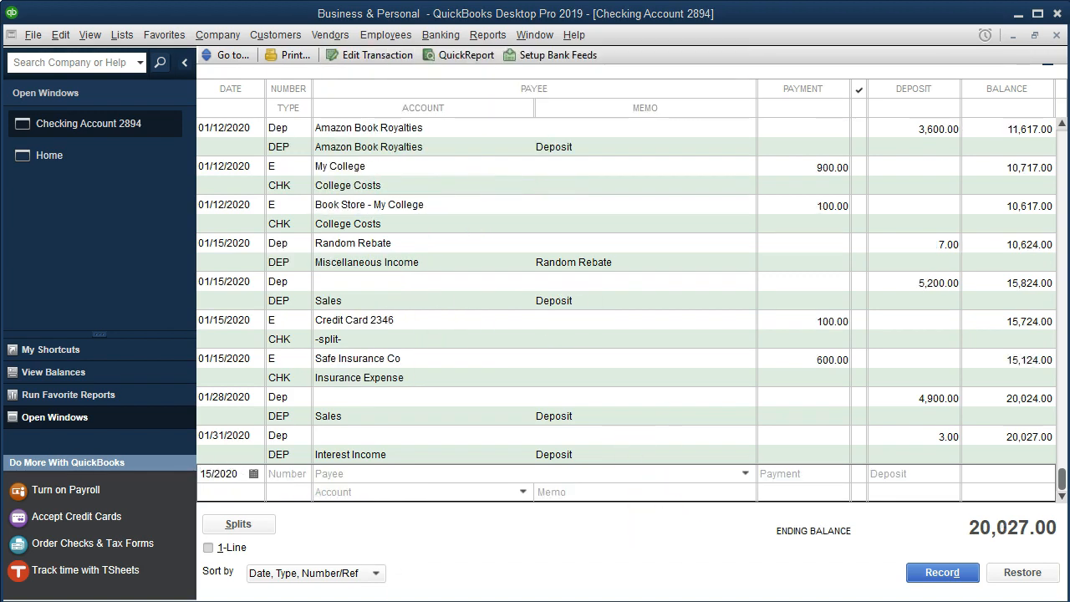
# Switch to the January checking PDF and highlight the 1/15 Safe Insurance Co withdrawal row
pyautogui.click(468, 585)
pyautogui.moveTo(557, 302); pyautogui.dragTo(991, 299)
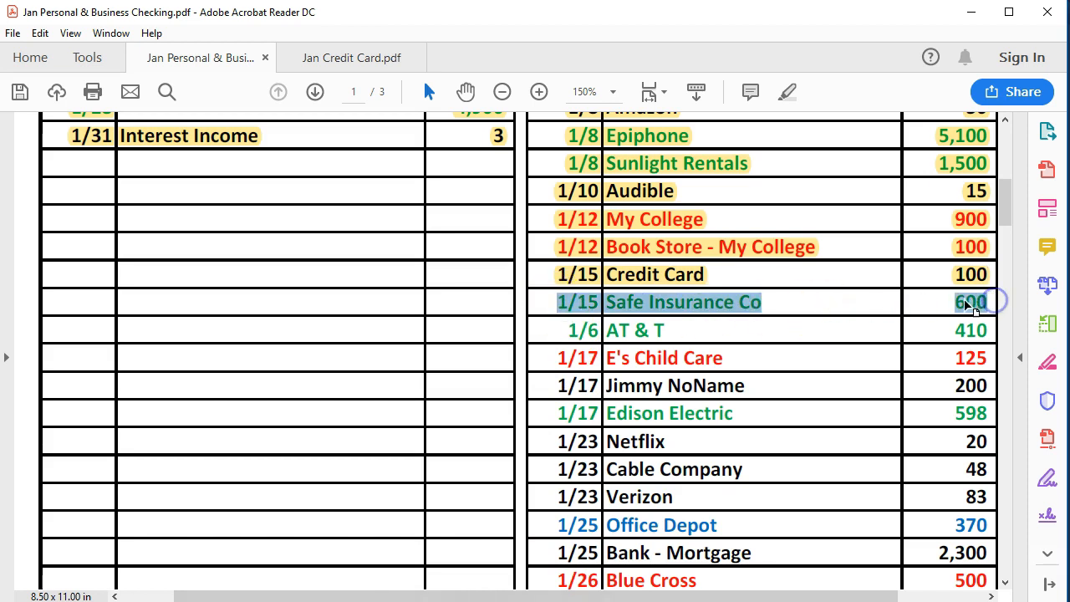
pyautogui.rightClick(970, 301)
pyautogui.click(943, 351)
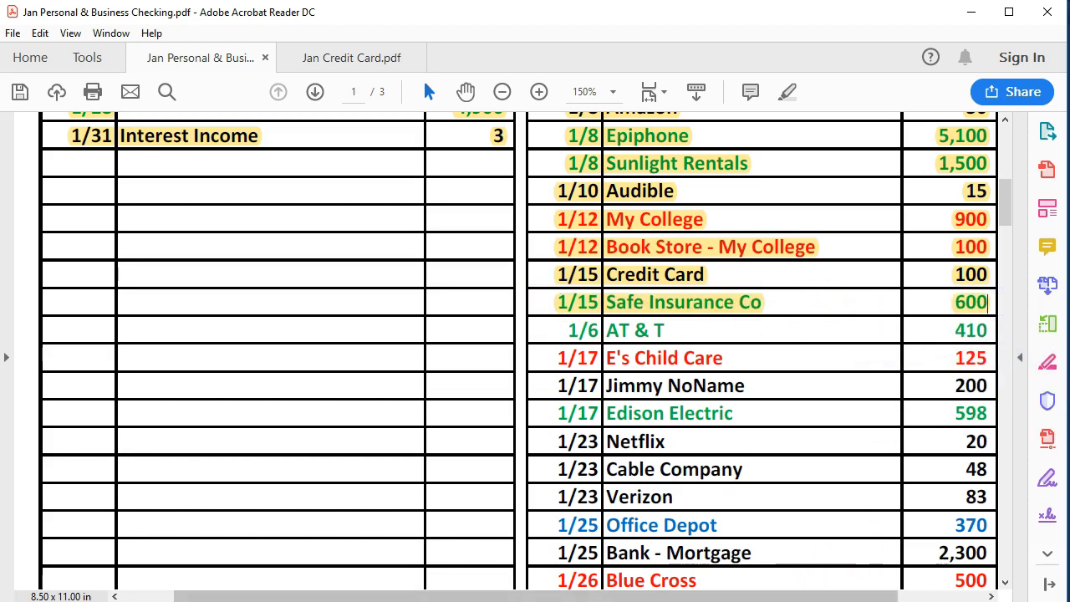
# Return to the QuickBooks register and start a new entry dated 01/16/2020 with E as its number
pyautogui.click(803, 601)
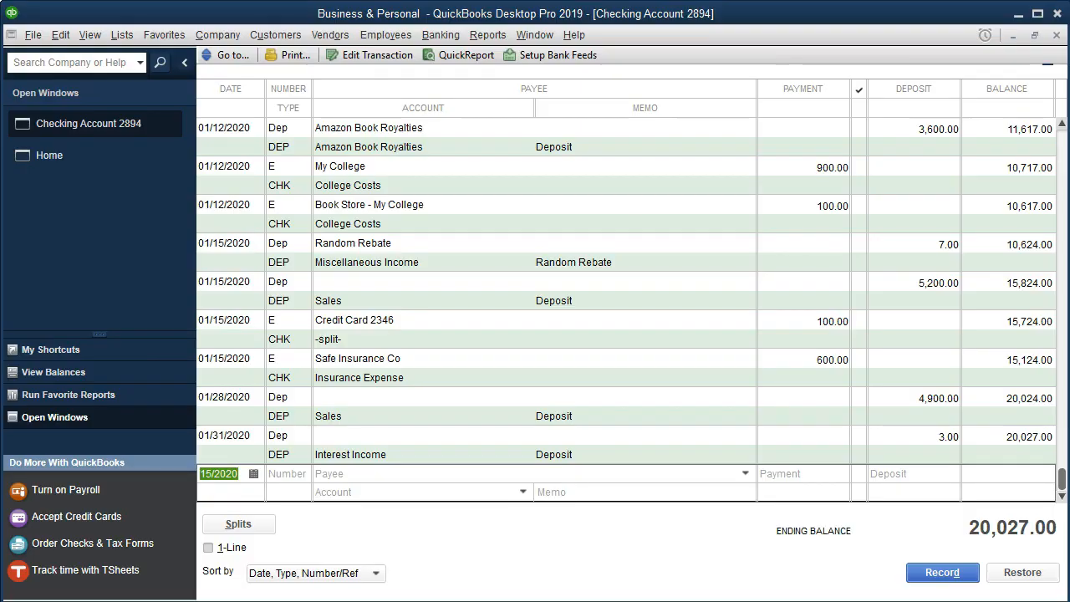
pyautogui.press('Tab')
pyautogui.write('E')
pyautogui.press('Tab')
# Enter AT & T as the payee, quick-add it as a vendor, and set the payment to 410
pyautogui.write('At')
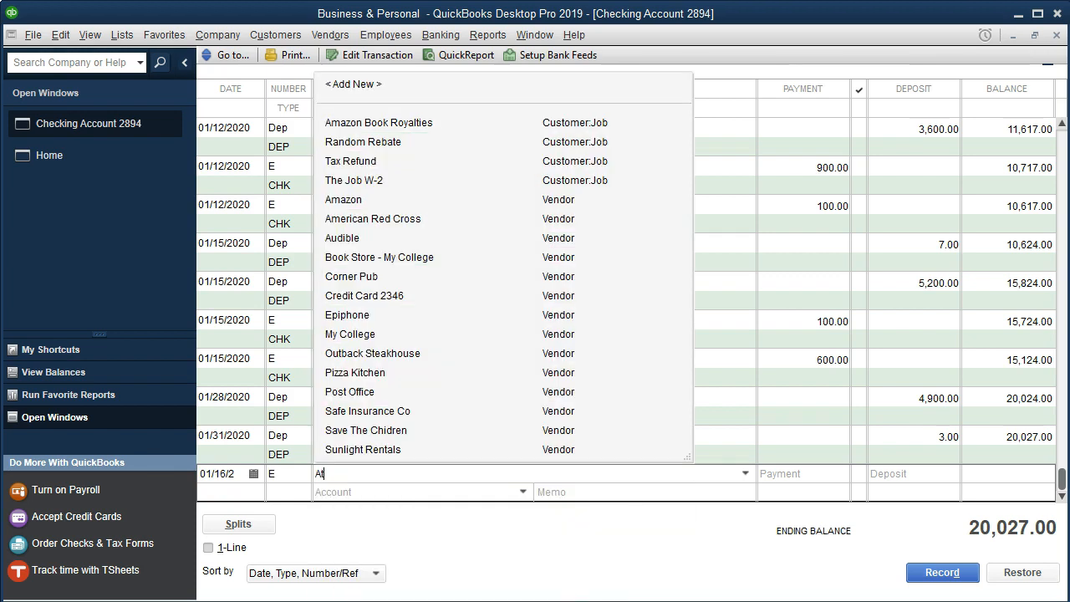
pyautogui.press('BackSpace')
pyautogui.write('T & T')
pyautogui.press('Tab')
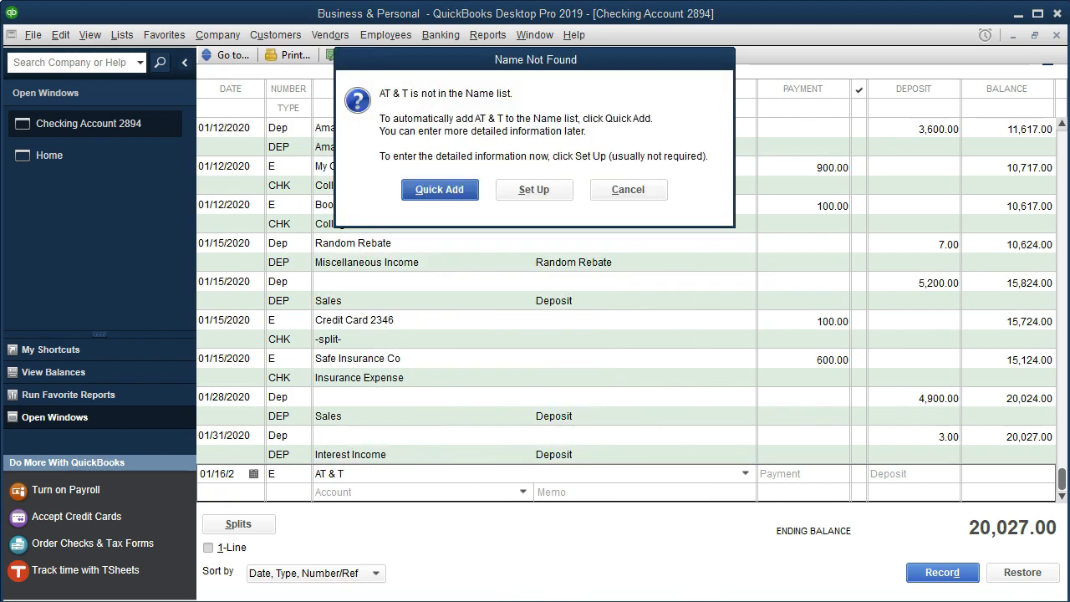
pyautogui.press('Return')
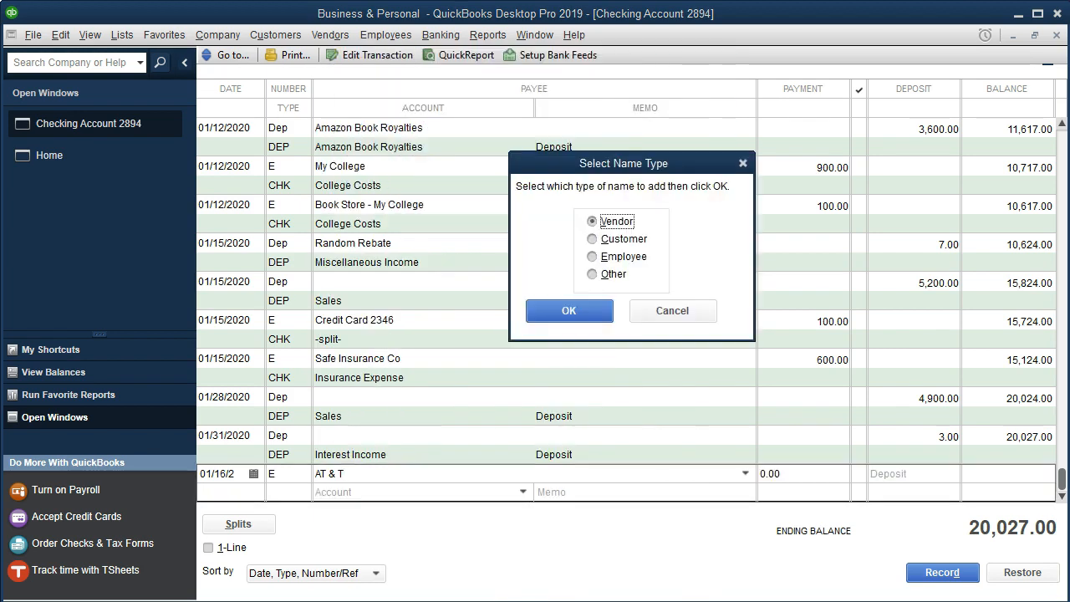
pyautogui.press('Return')
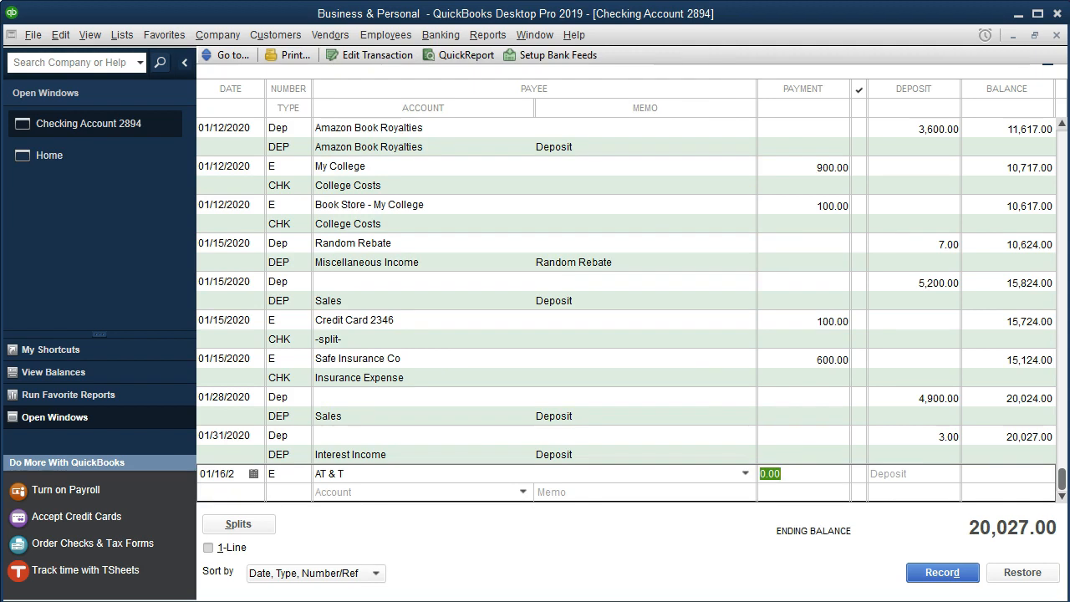
pyautogui.write('410')
pyautogui.press('Tab')
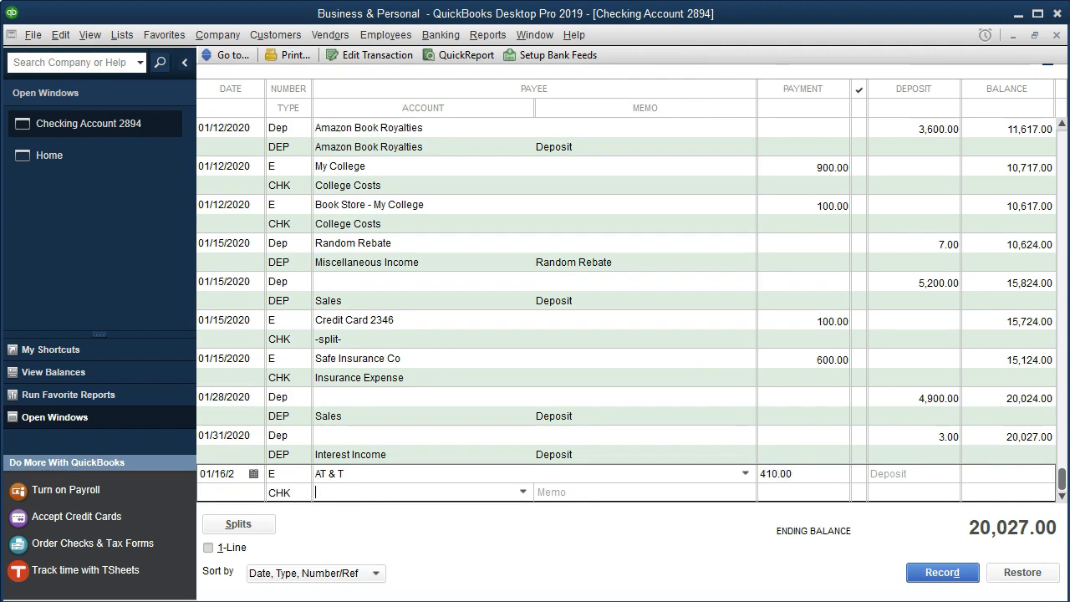
# Assign the AT & T entry to the Telephone Expense account and record it, accepting its future date
pyautogui.click(523, 491)
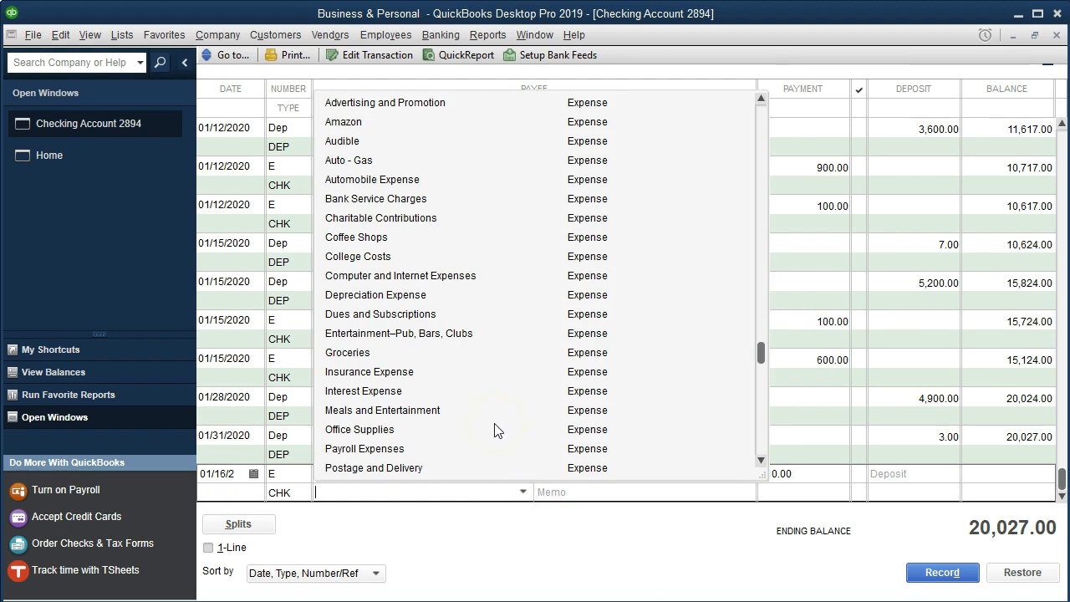
pyautogui.scroll(-2, 494, 430)
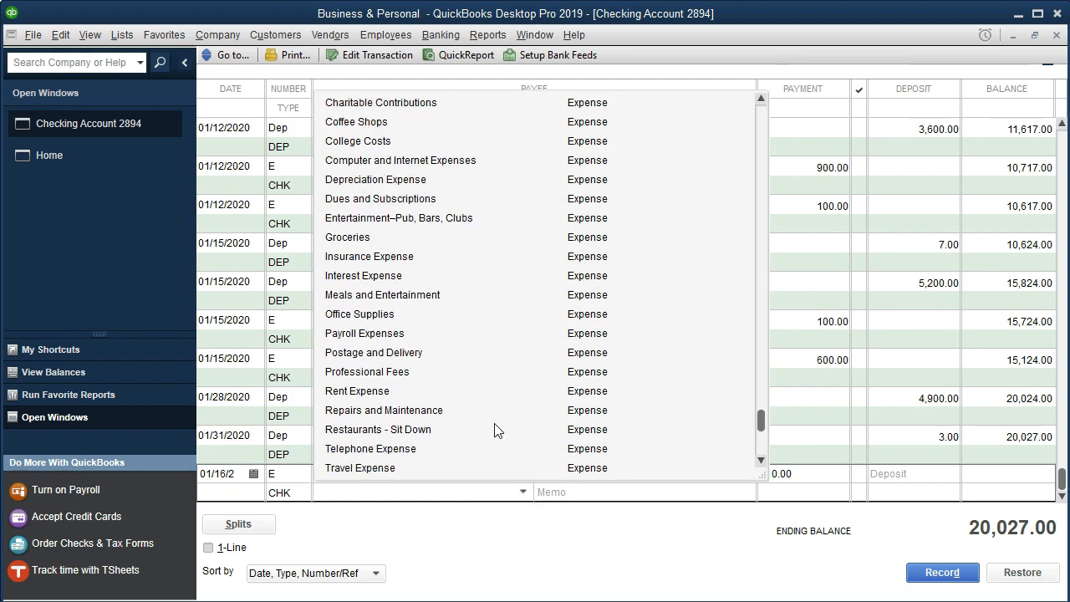
pyautogui.click(406, 450)
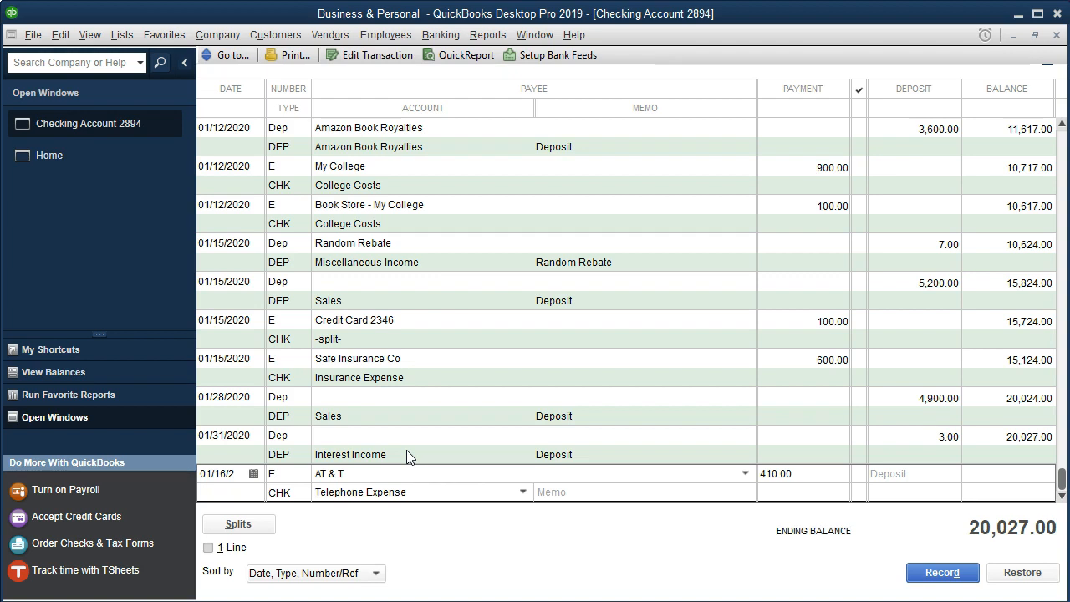
pyautogui.press('Return')
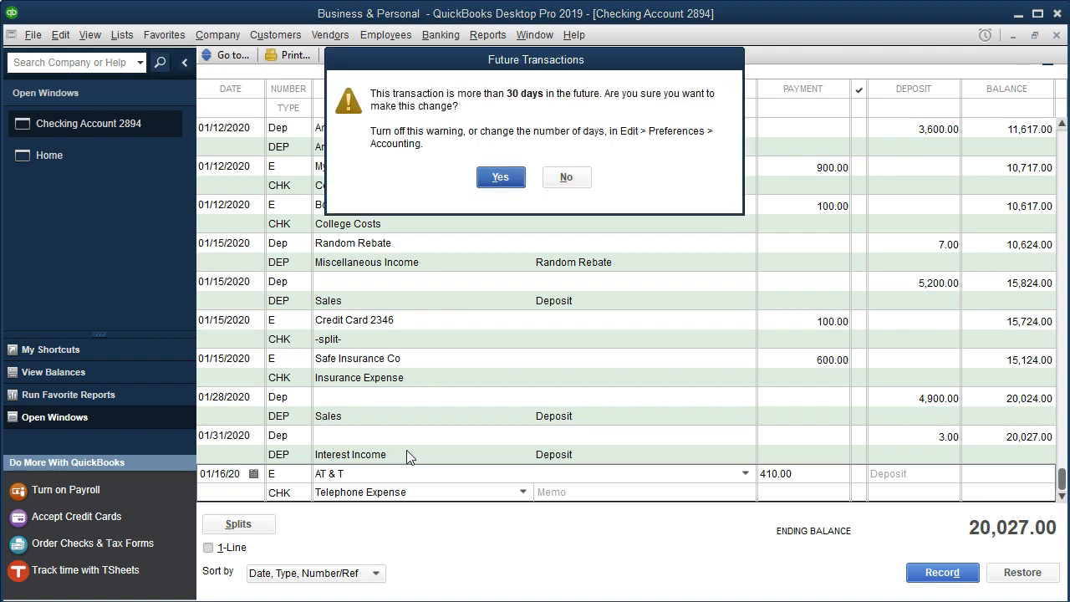
pyautogui.press('Return')
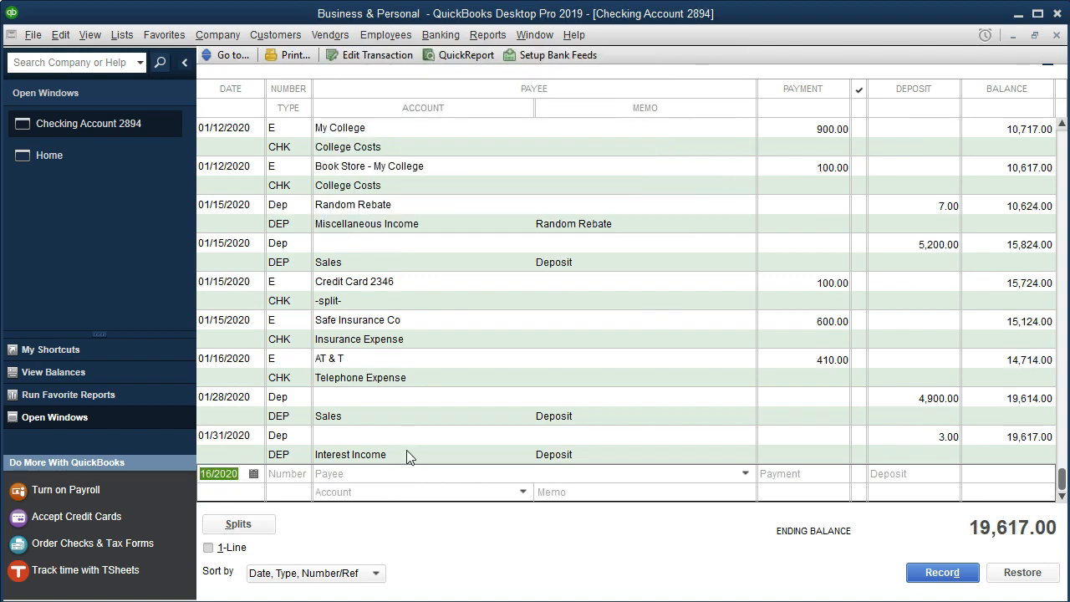
# Switch to the January checking PDF and highlight the AT & T withdrawal row
pyautogui.click(681, 600)
pyautogui.click(535, 597)
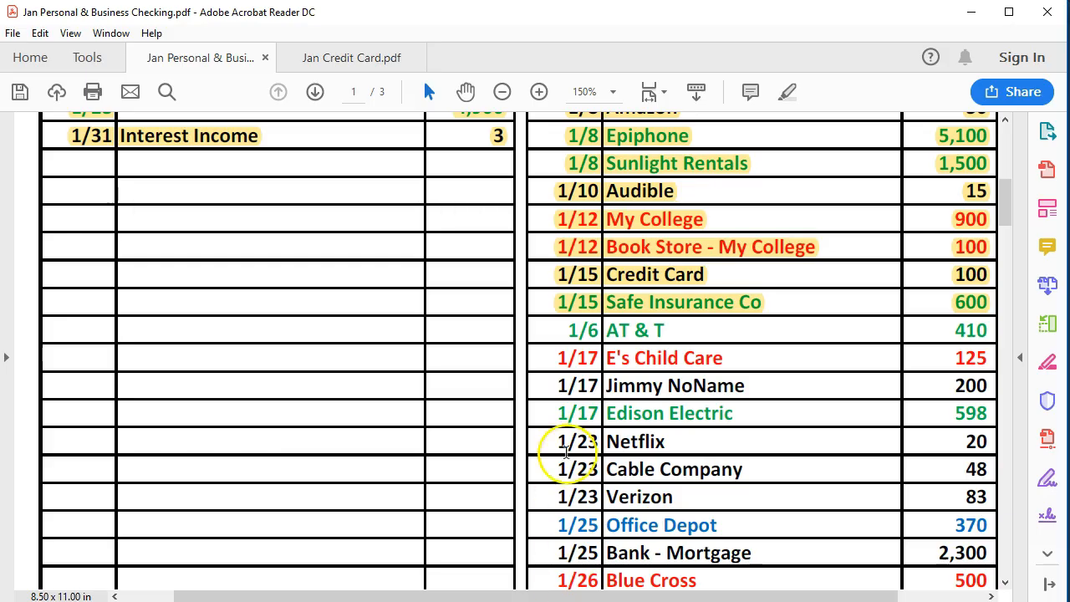
pyautogui.moveTo(567, 329); pyautogui.dragTo(988, 331)
pyautogui.rightClick(988, 332)
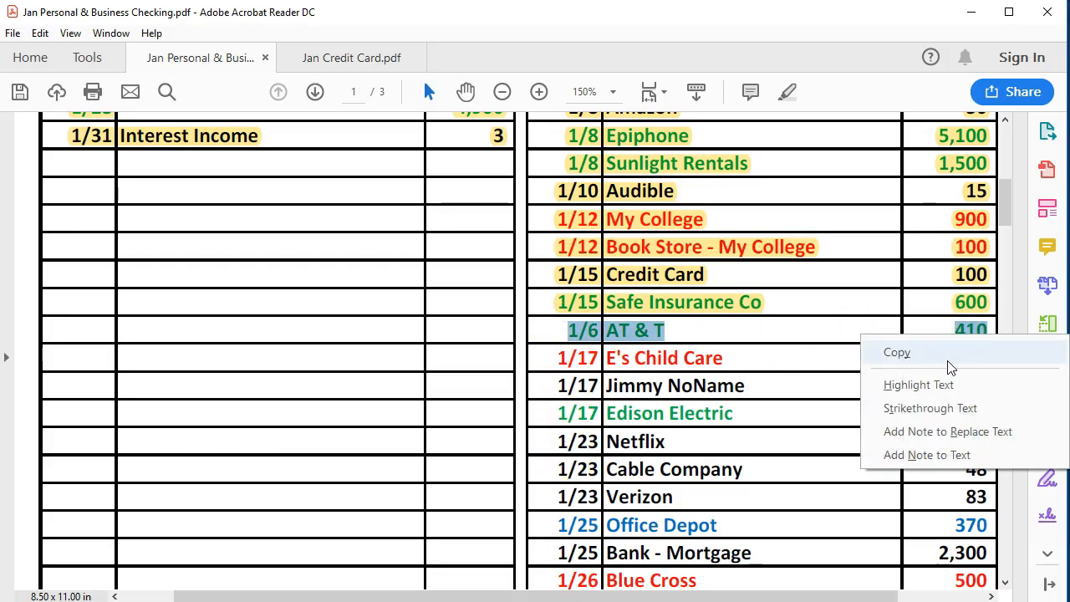
pyautogui.click(950, 359)
pyautogui.rightClick(973, 333)
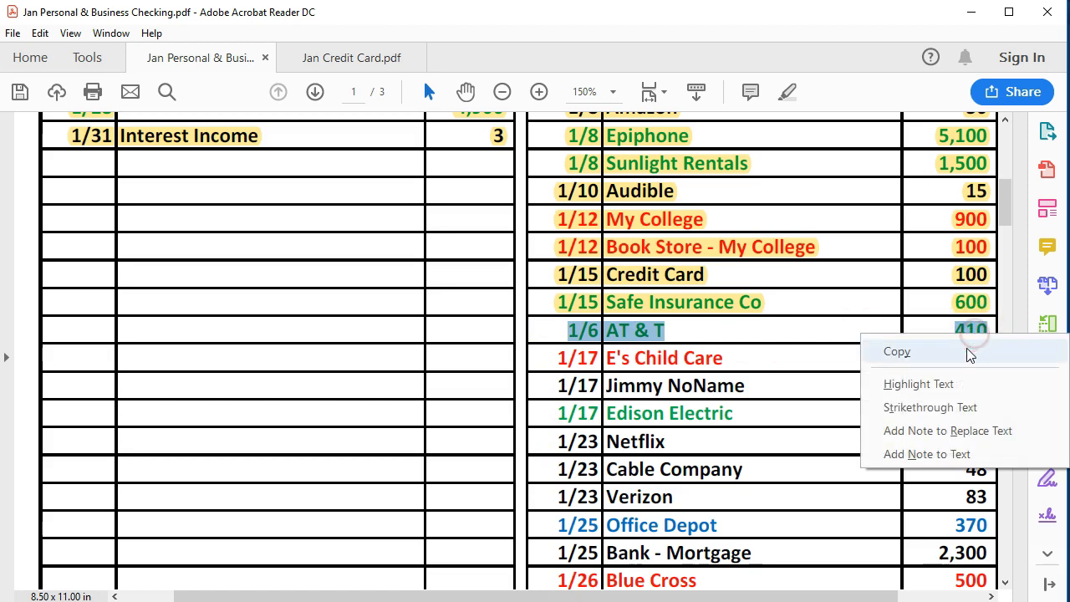
pyautogui.click(950, 381)
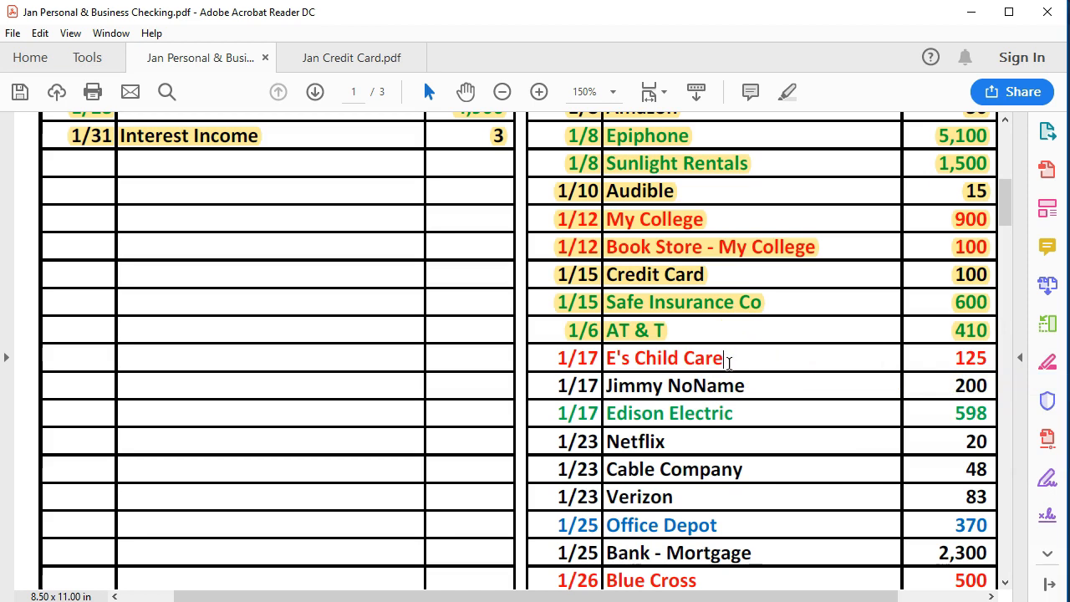
# Return to the QuickBooks register and start a new entry dated 01/17/2020 with E as its number
pyautogui.click(723, 471)
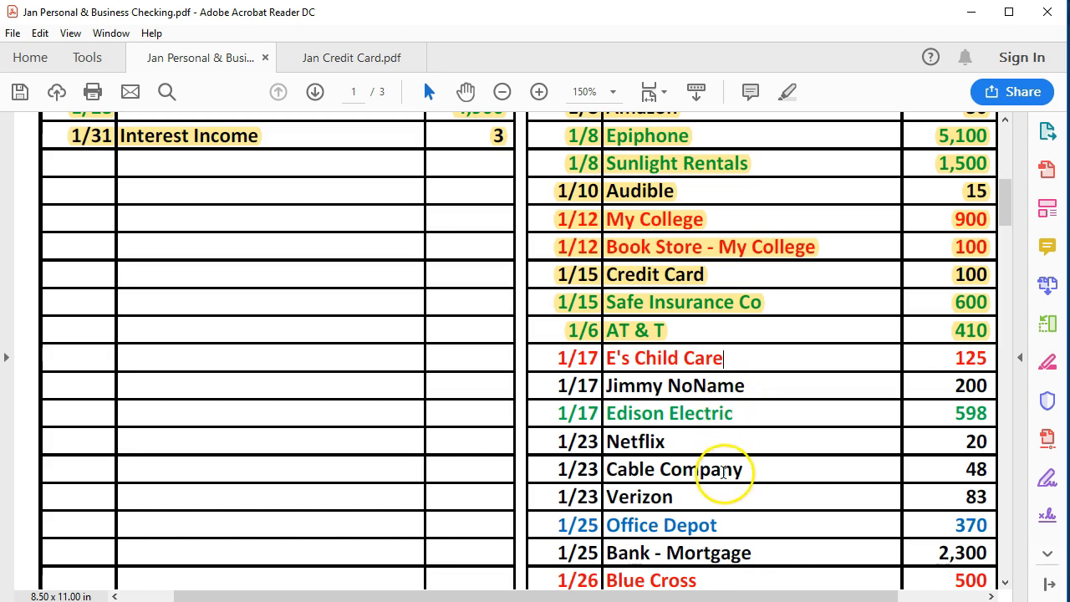
pyautogui.hotkey('alt', 'Tab')
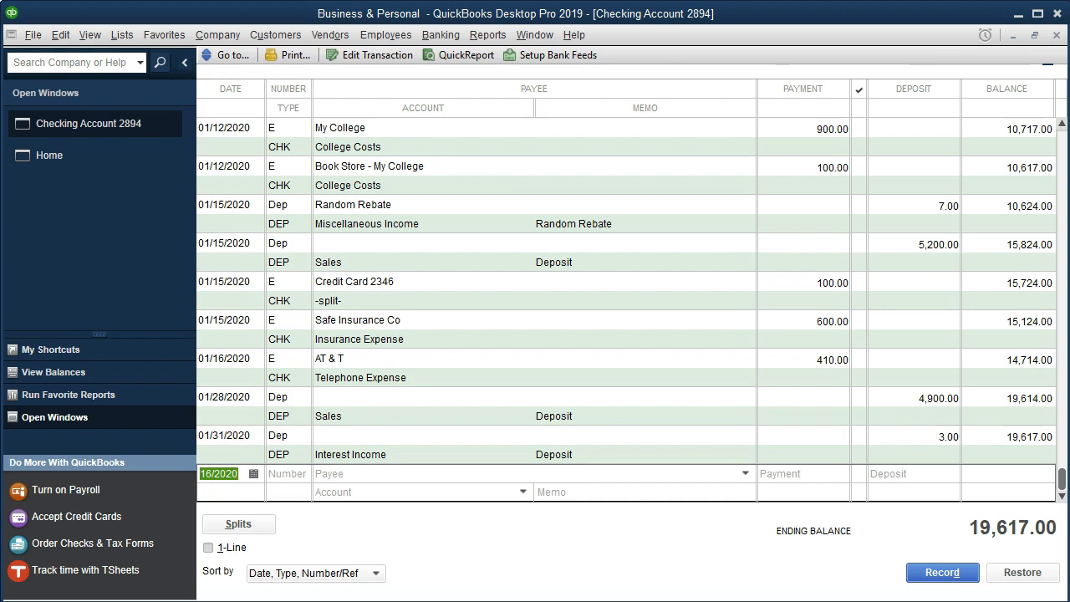
pyautogui.press('Tab')
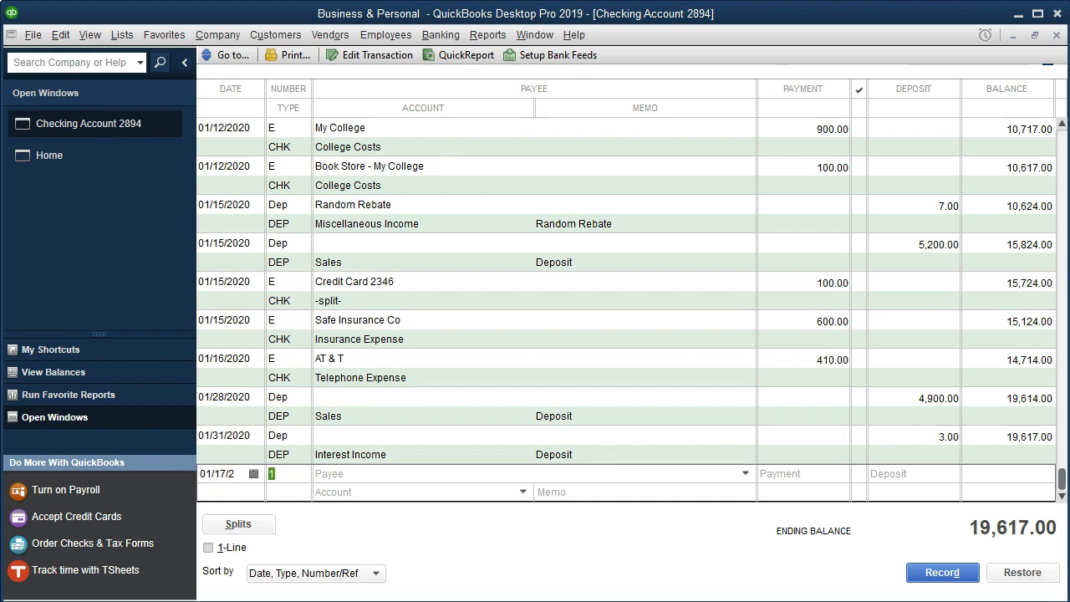
pyautogui.press('Tab')
# Enter E's Child Care as the payee, quick-add it as a vendor, and set the payment to 125
pyautogui.write("E's Ch")
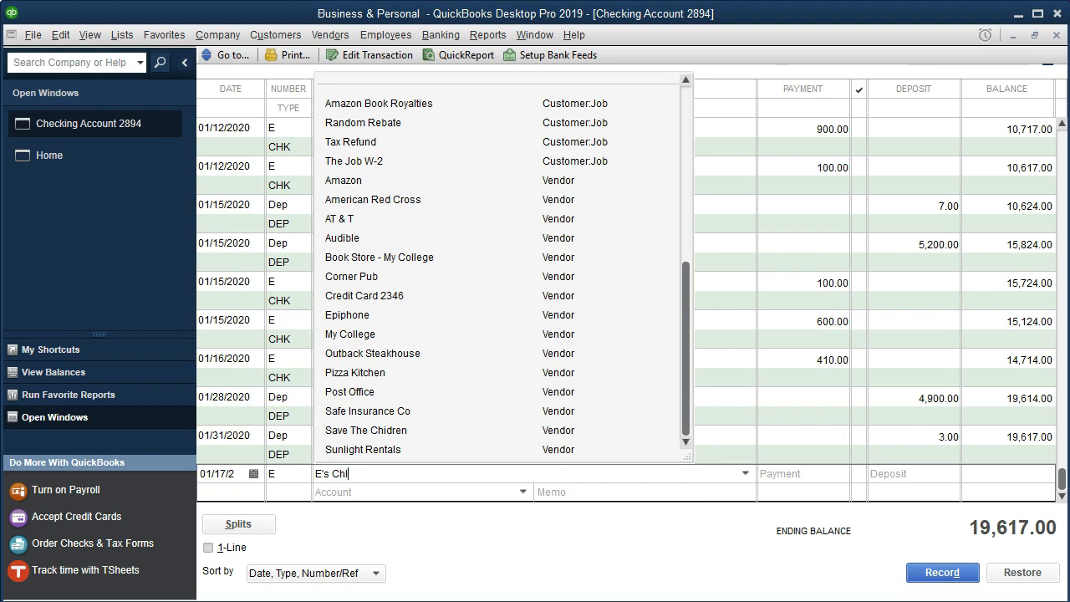
pyautogui.write('ild Care')
pyautogui.press('Tab')
pyautogui.press('Return')
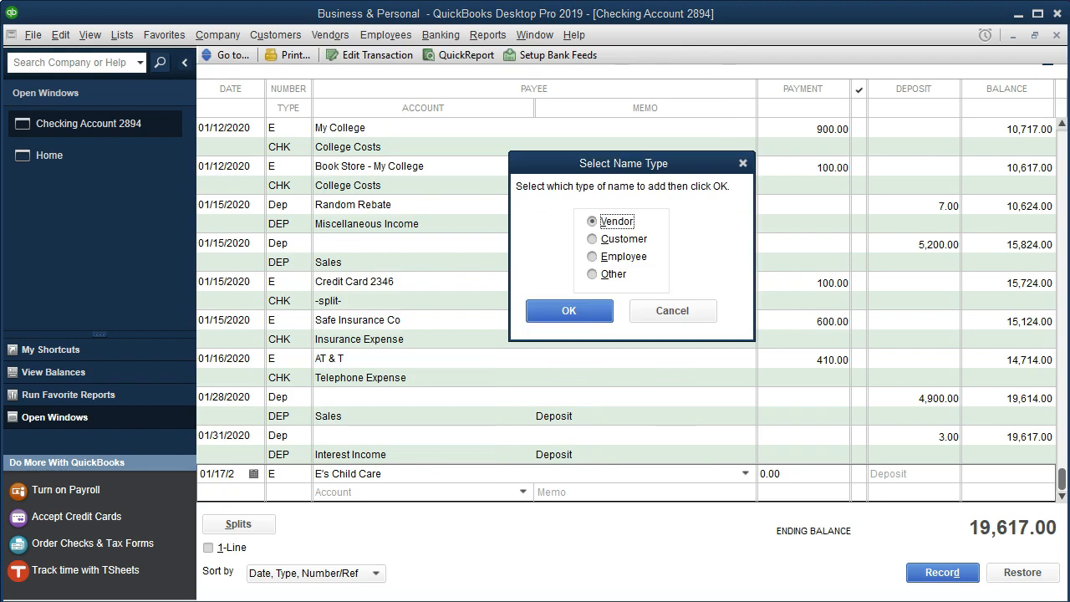
pyautogui.press('Return')
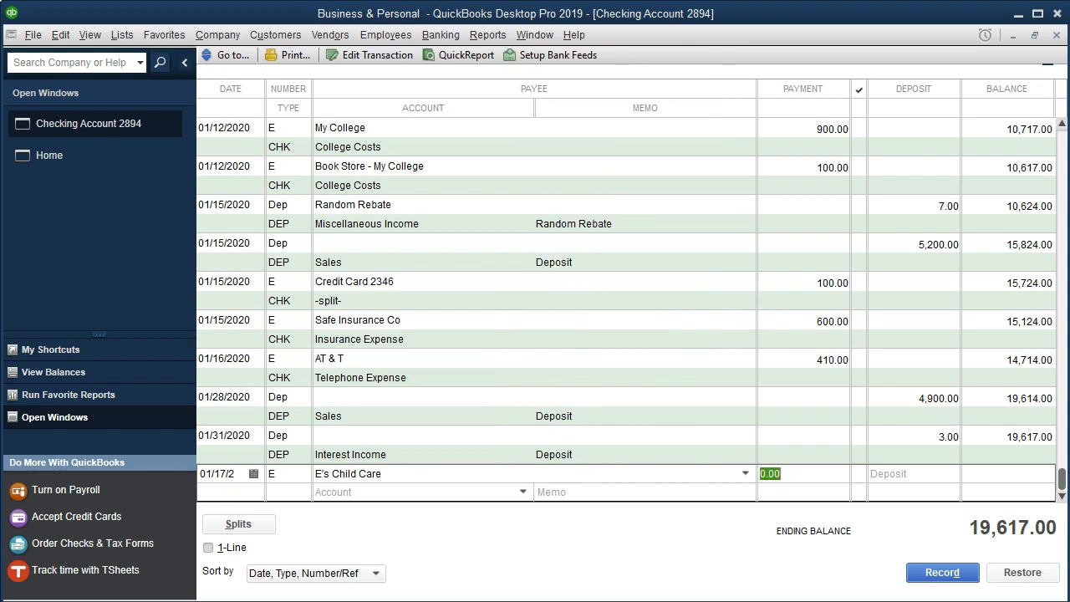
pyautogui.write('125')
pyautogui.press('Tab')
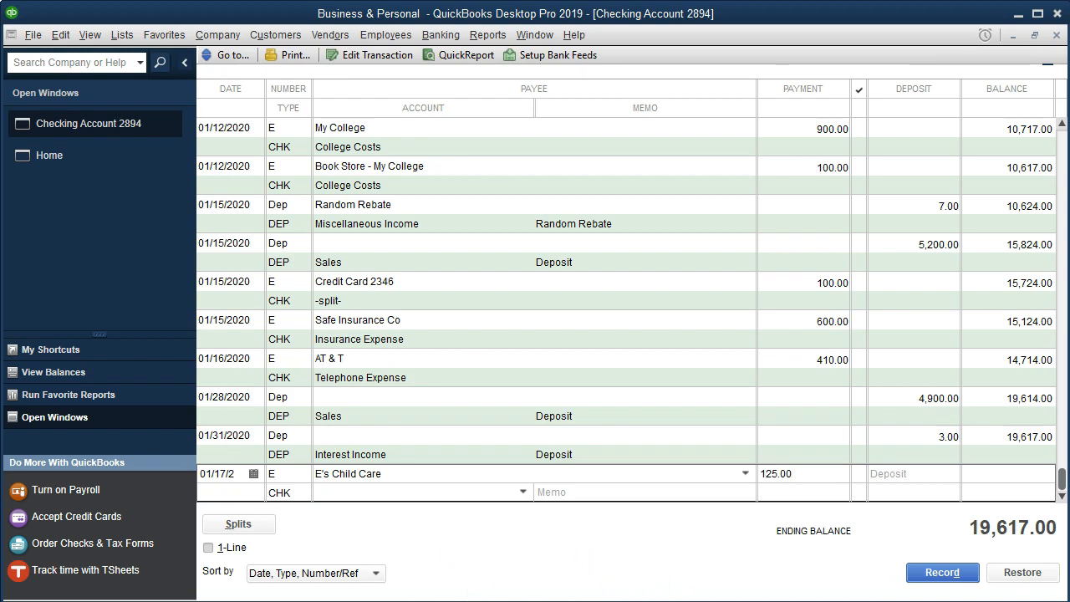
# Enter Child Care Costs as the entry's account and set it up as a new Expense account
pyautogui.write('Child Care Costs')
pyautogui.click(412, 495)
pyautogui.press('Tab')
pyautogui.click(513, 130)
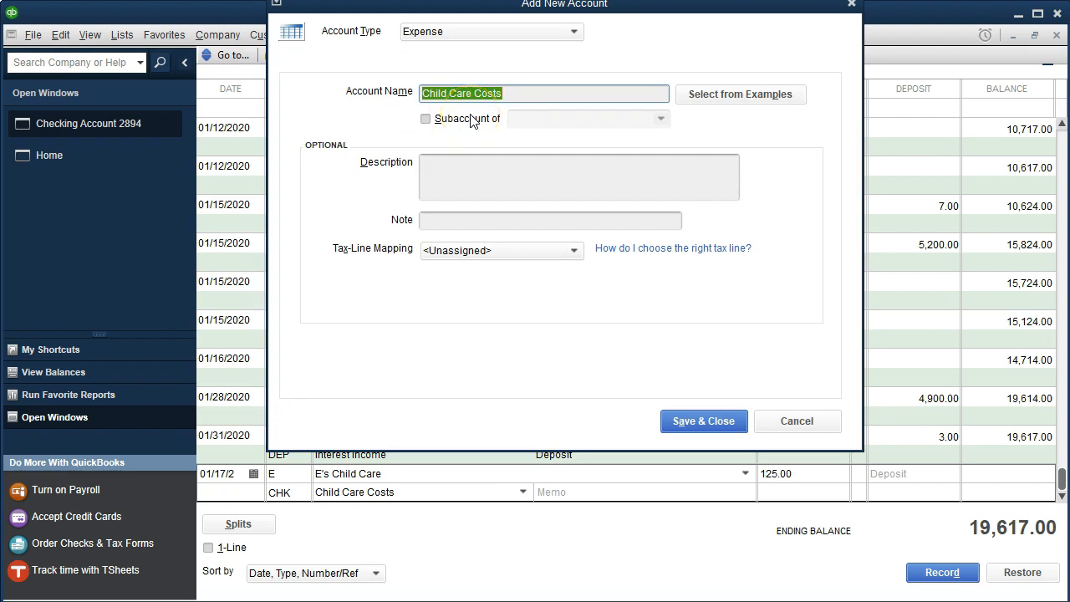
pyautogui.click(703, 421)
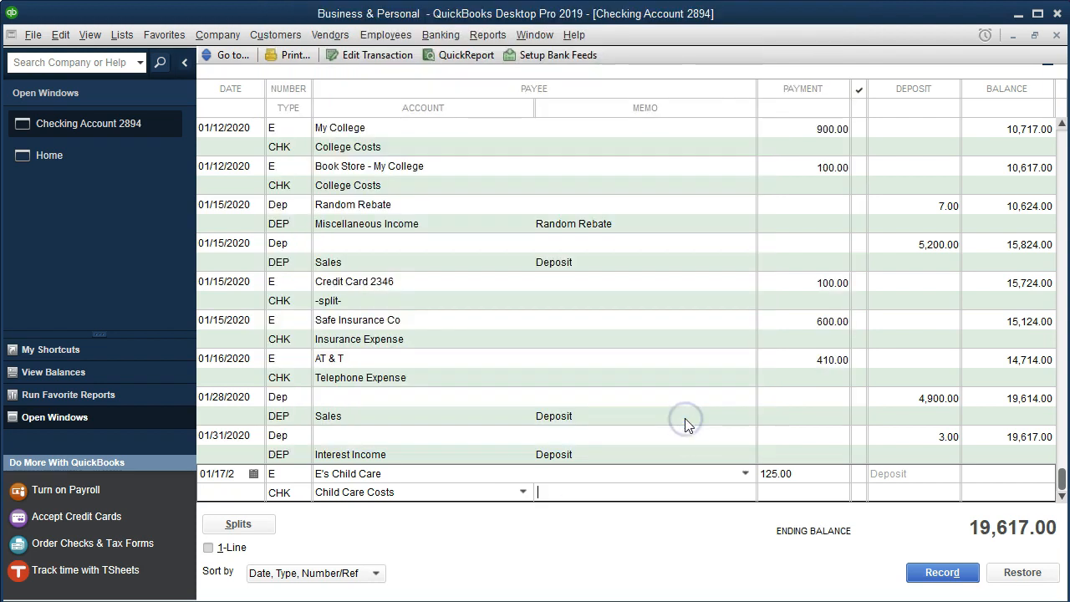
# Assign the Personal class to the E's Child Care entry's Child Care Costs line and record the transaction
pyautogui.click(275, 523)
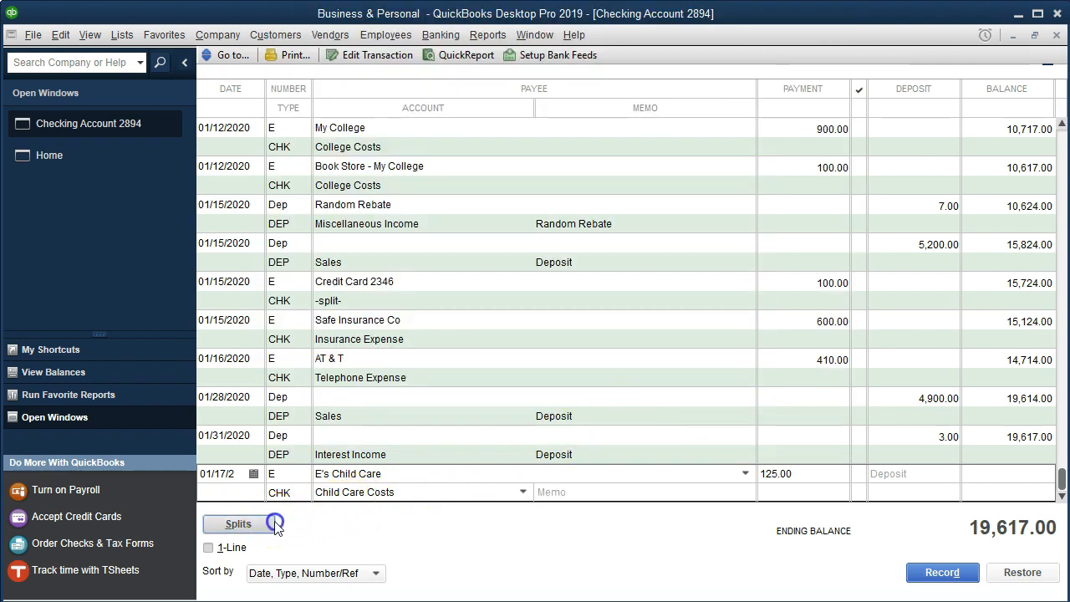
pyautogui.click(930, 420)
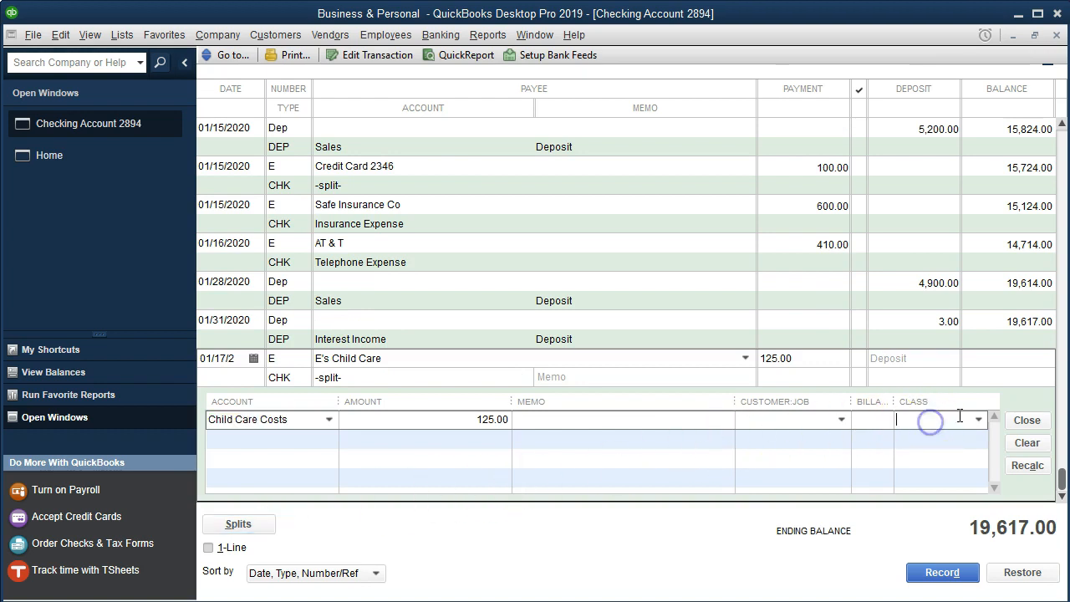
pyautogui.write('Personal')
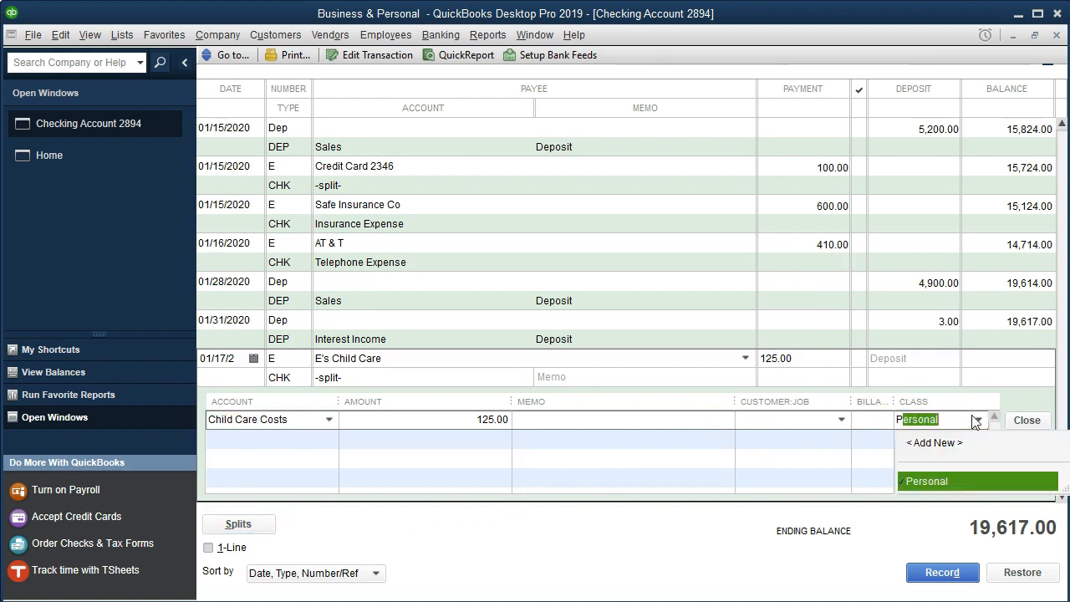
pyautogui.press('Tab')
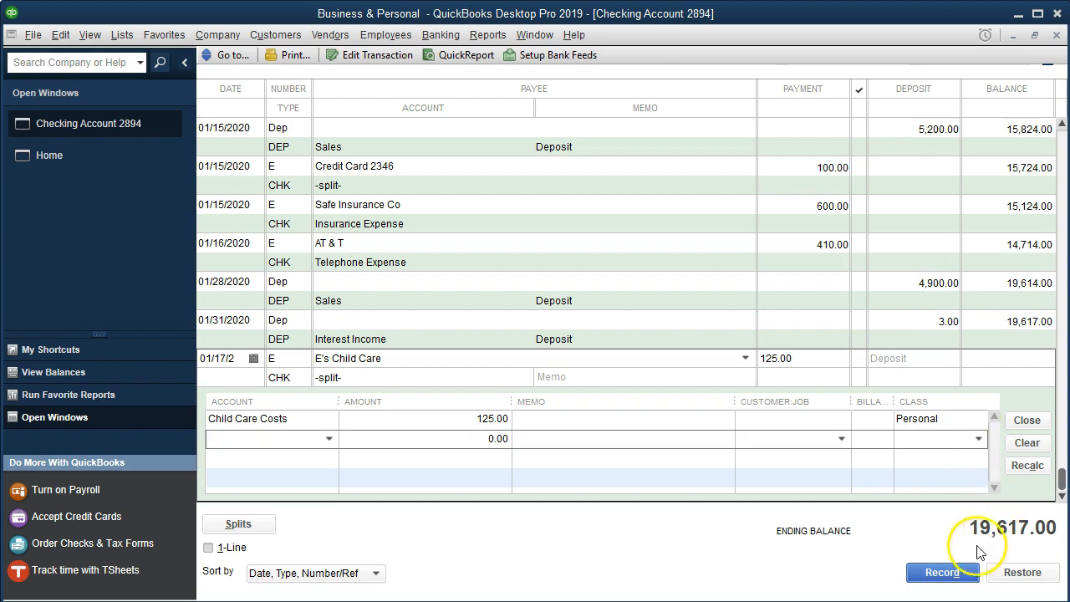
pyautogui.click(952, 572)
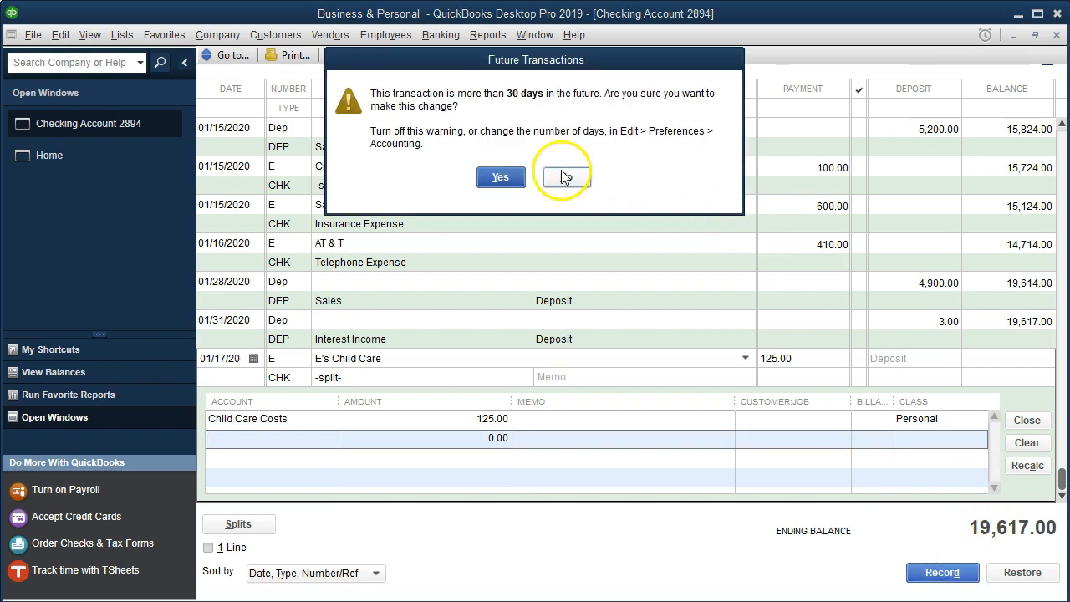
pyautogui.click(502, 175)
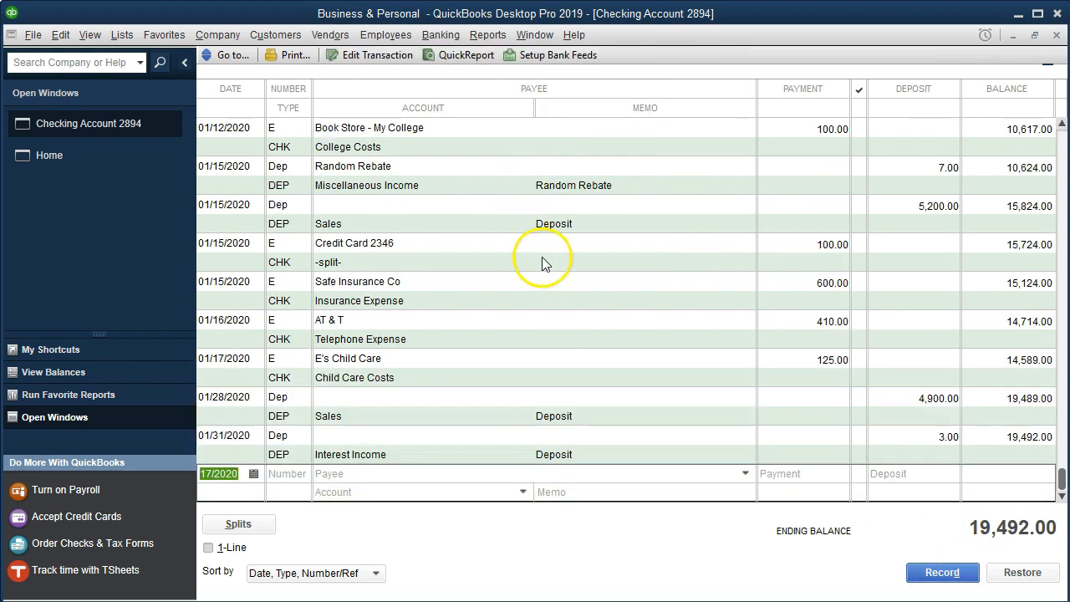
# Switch to the January checking PDF and highlight the 1/17 E's Child Care withdrawal row
pyautogui.press('Tab')
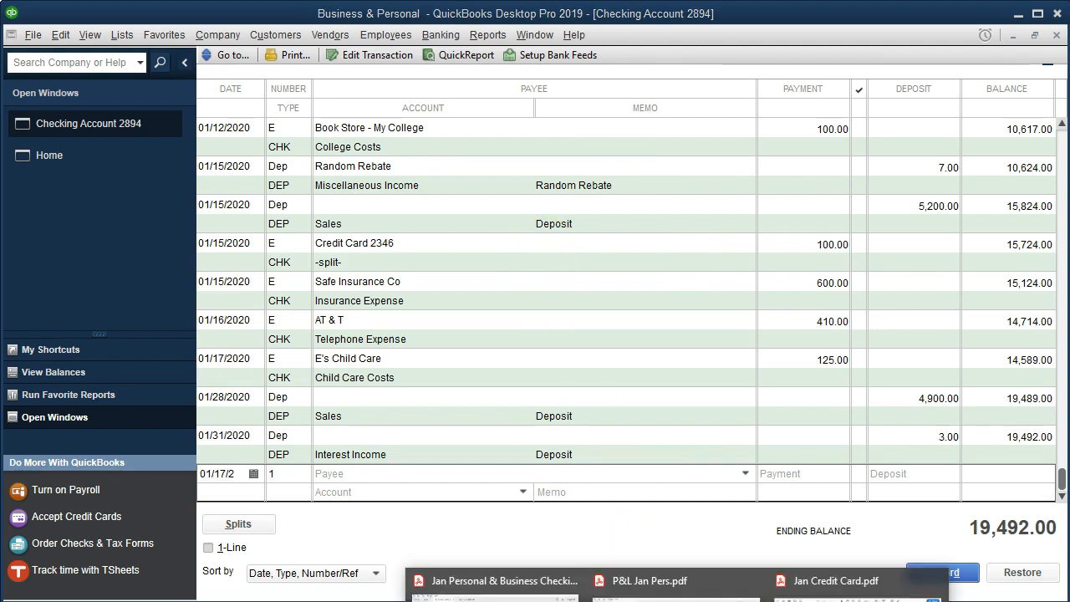
pyautogui.click(573, 568)
pyautogui.moveTo(556, 358); pyautogui.dragTo(986, 354)
pyautogui.rightClick(984, 358)
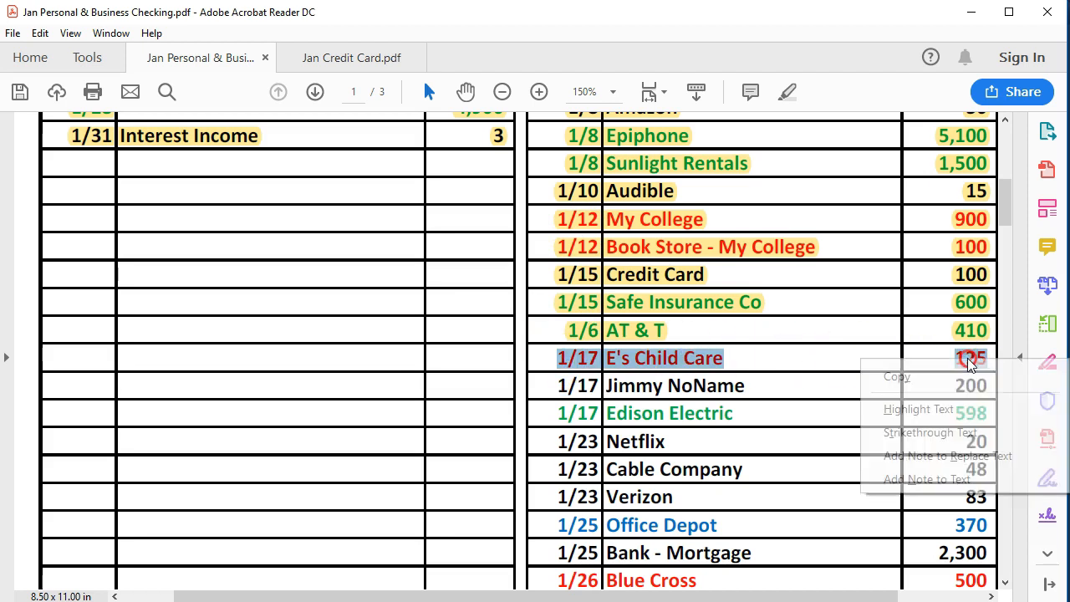
pyautogui.click(927, 409)
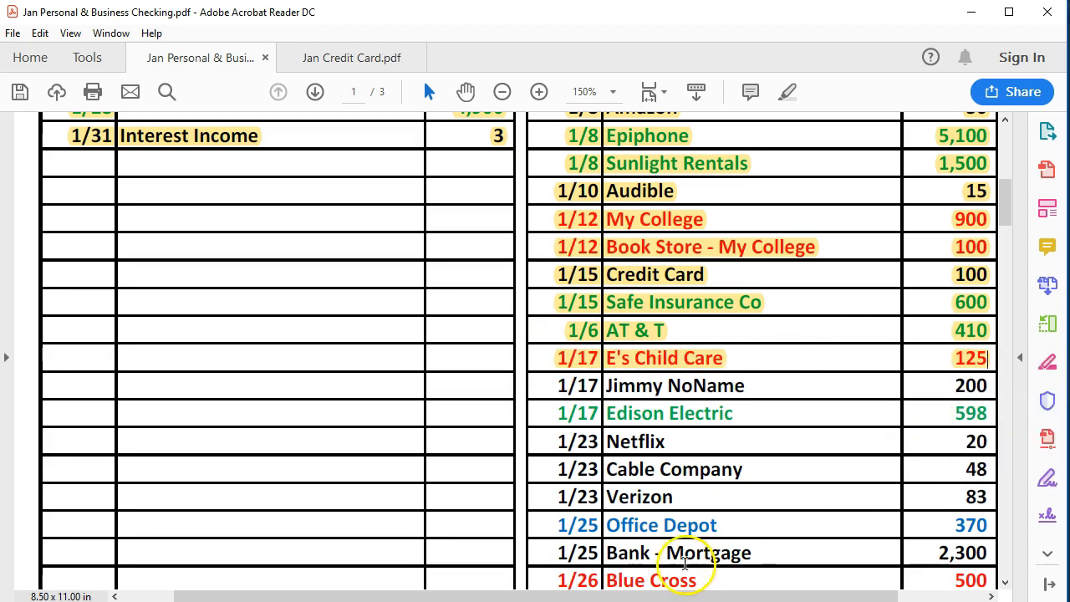
# Return to the QuickBooks register and enter E as the number of the blank 01/17/2020 entry
pyautogui.click(639, 600)
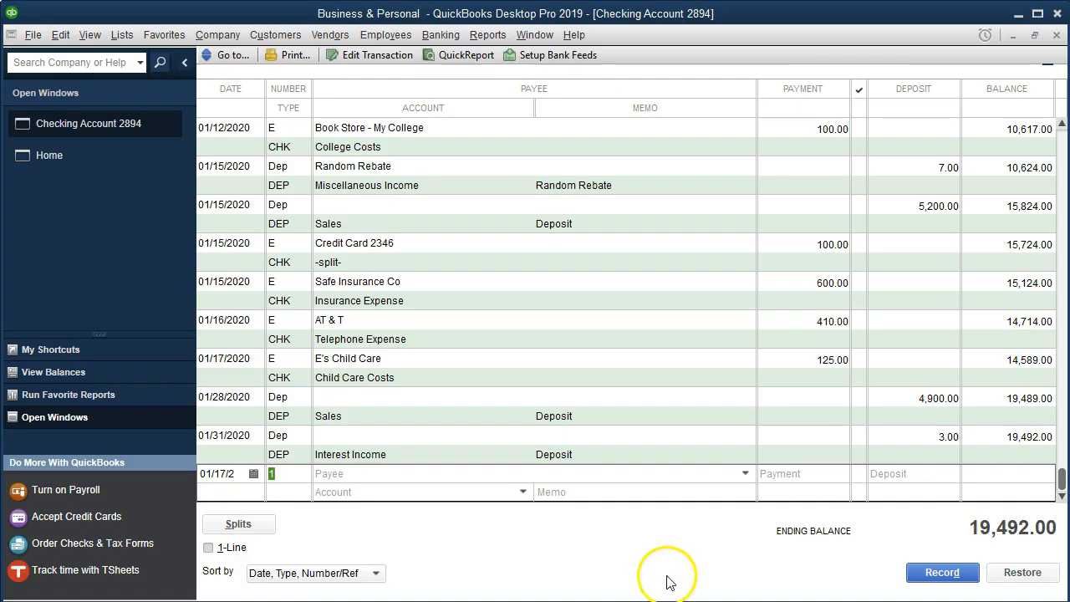
pyautogui.write('E')
pyautogui.press('Tab')
# Enter the individual payee's name from the PDF row below E's Child Care, quick-add it as a vendor, and set the payment to 200
pyautogui.write('Ji')
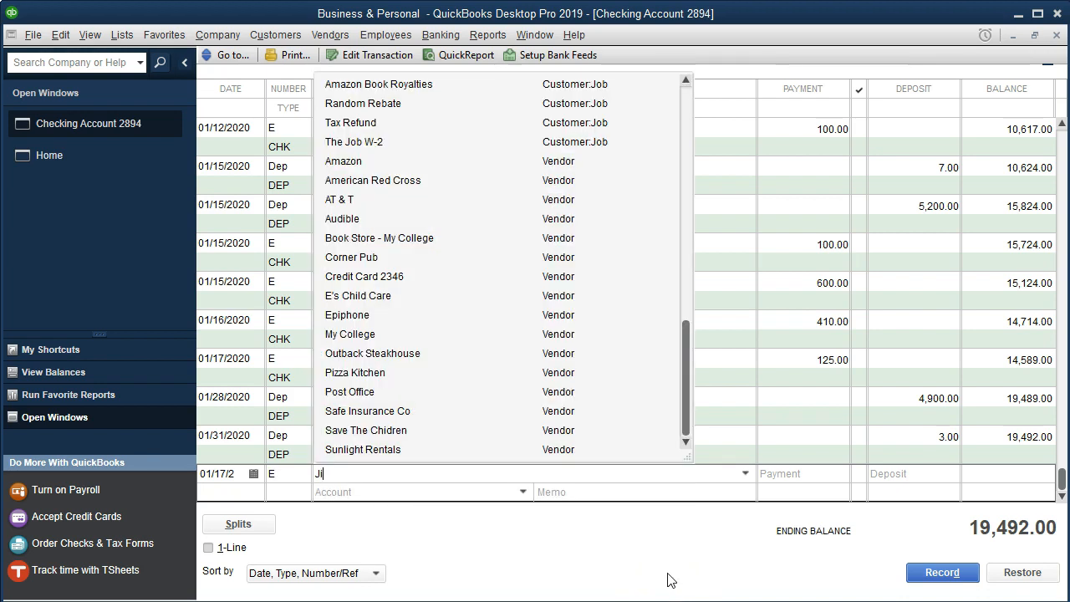
pyautogui.write('mmy NoName')
pyautogui.press('BackSpace')
pyautogui.write('e')
pyautogui.press('Tab')
pyautogui.press('Return')
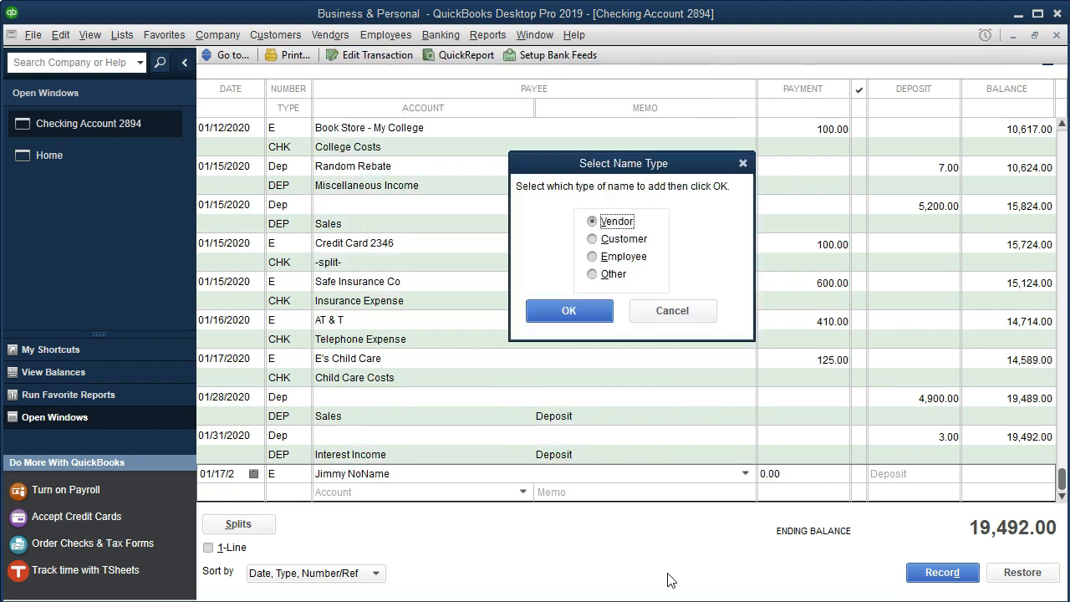
pyautogui.click(539, 311)
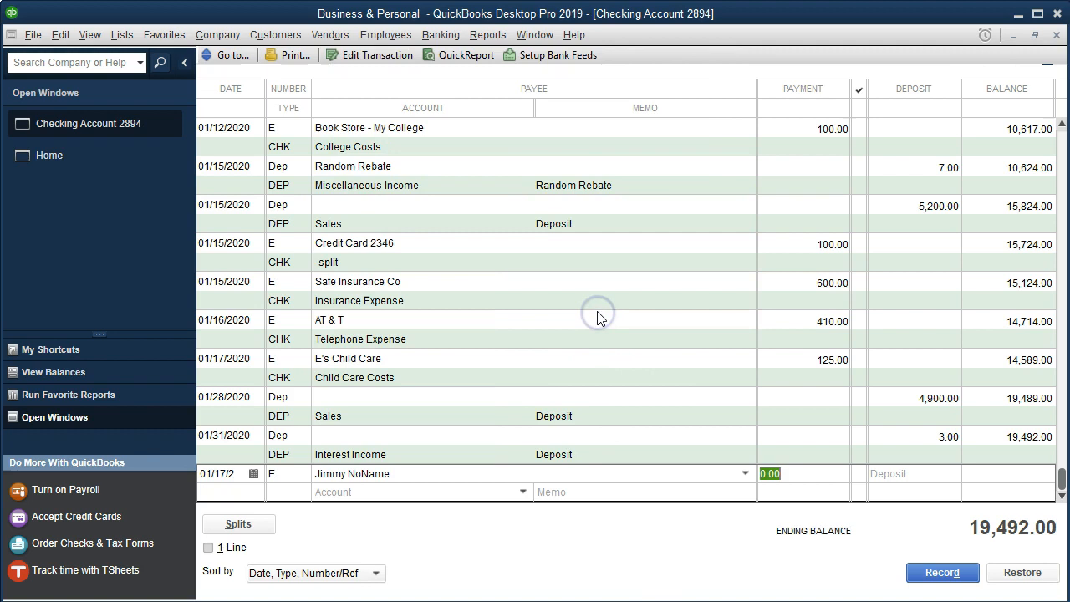
pyautogui.write('200')
pyautogui.press('Tab')
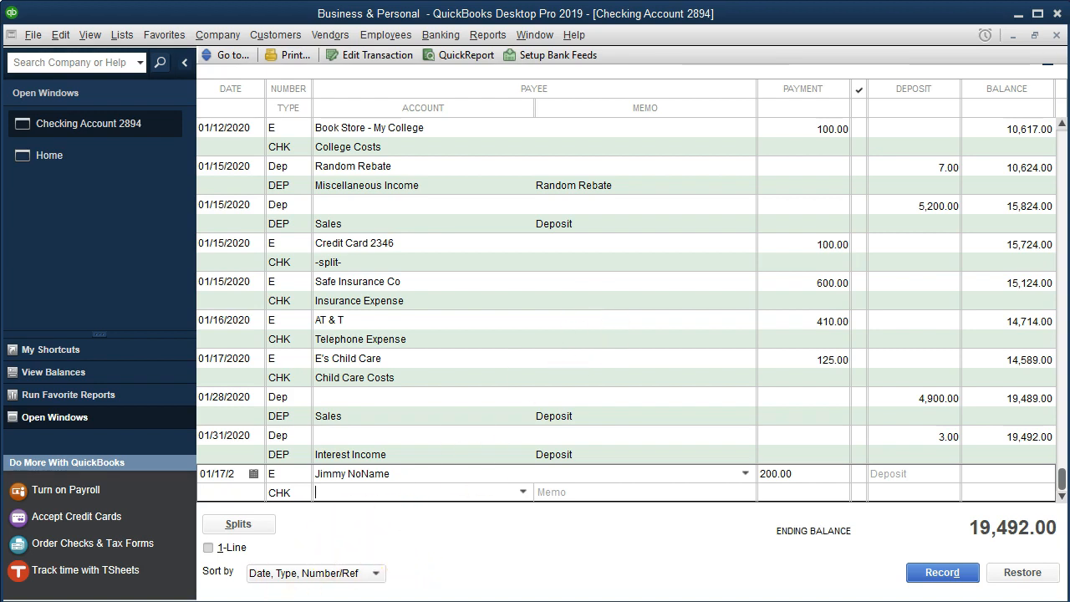
# Enter Miscellaneous as the 200 payment's account, set it up as a new Expense account, and record the transaction
pyautogui.write('Miscellaneous')
pyautogui.click(414, 494)
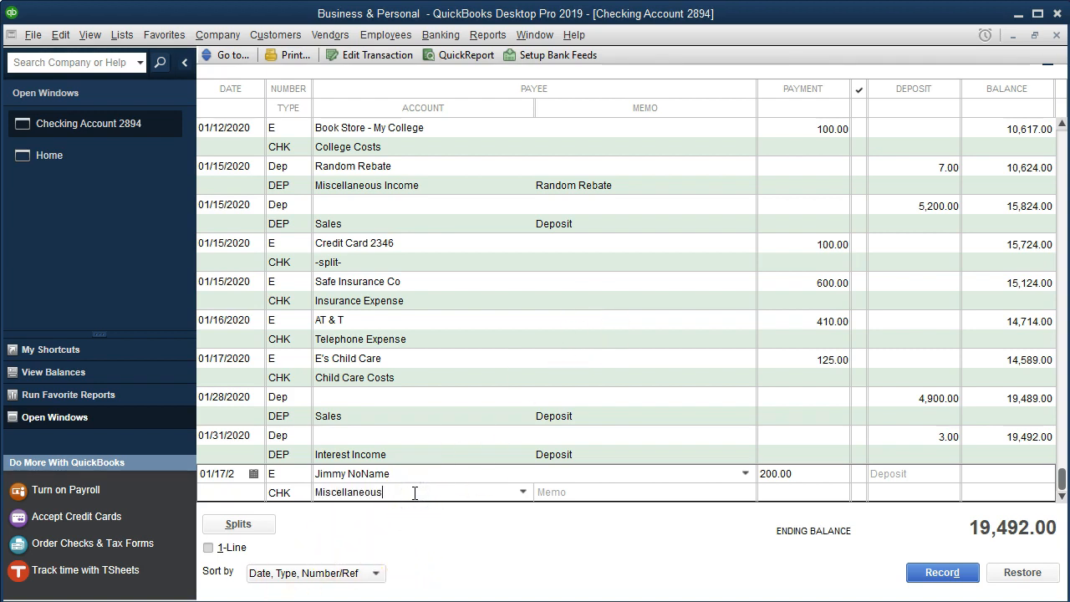
pyautogui.press('Tab')
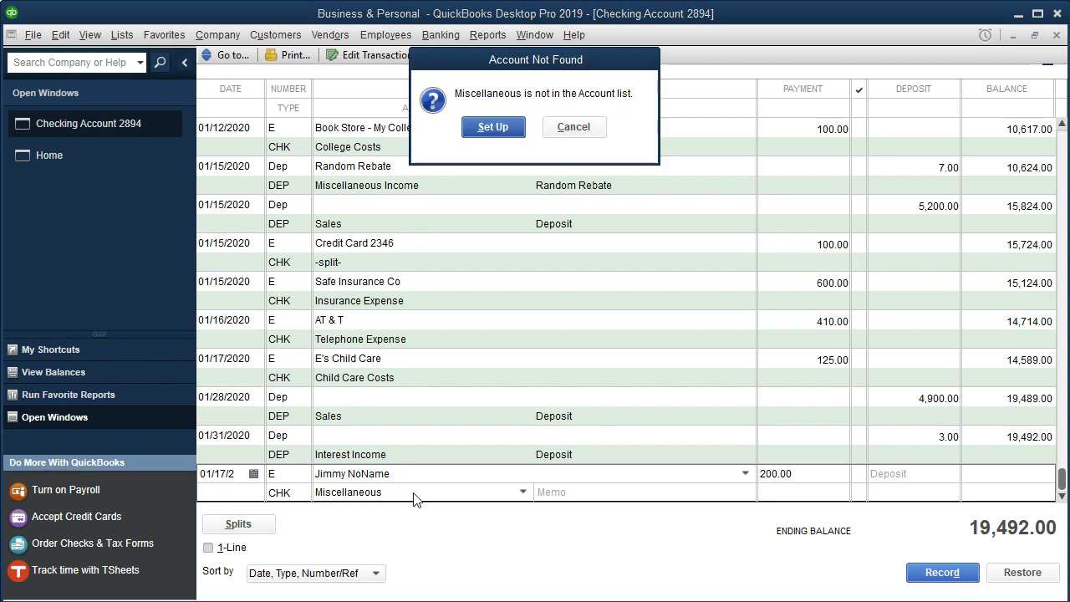
pyautogui.press('Return')
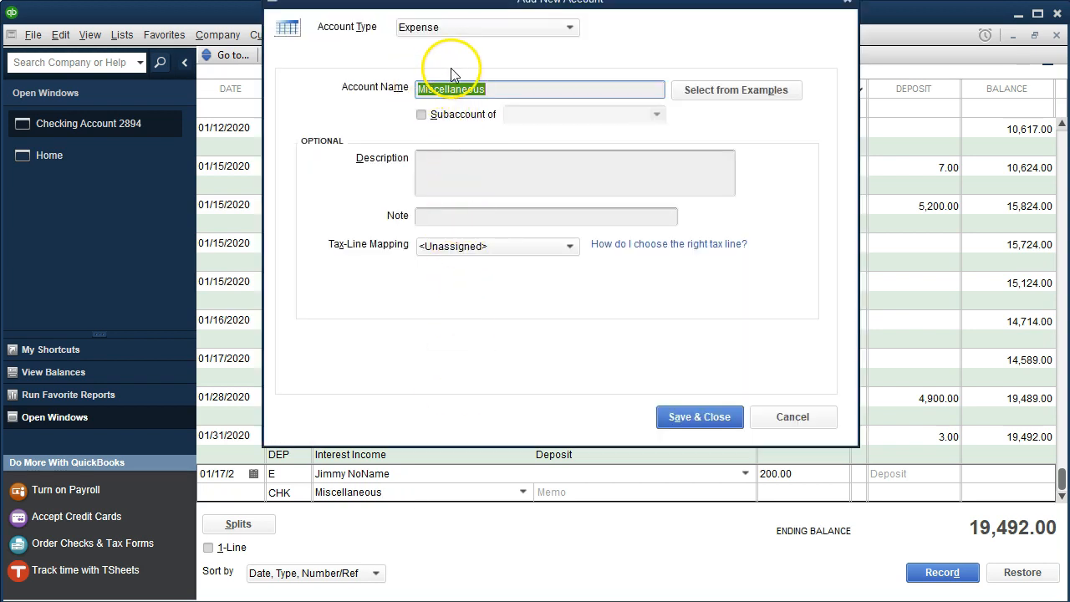
pyautogui.click(710, 415)
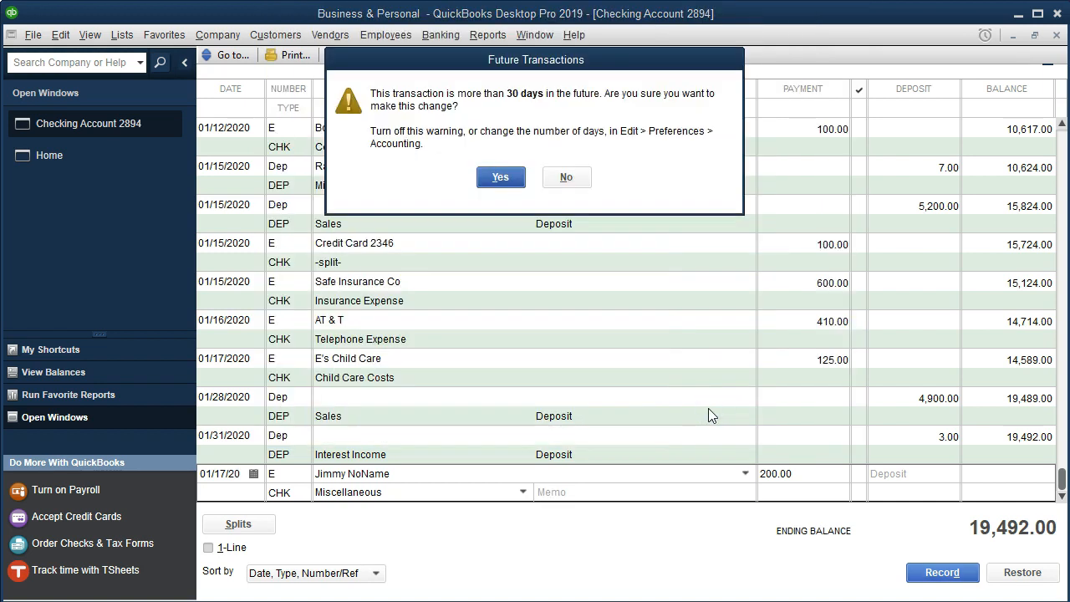
pyautogui.click(500, 177)
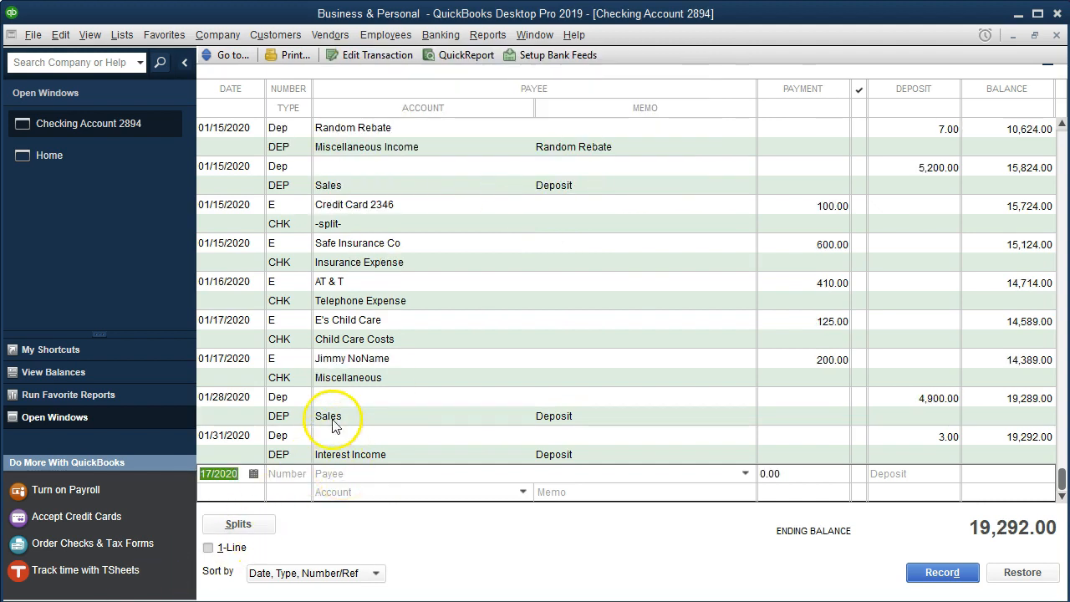
# Reopen the recorded 200 Miscellaneous payment, assign the Personal class to its split line, and record the change
pyautogui.click(351, 370)
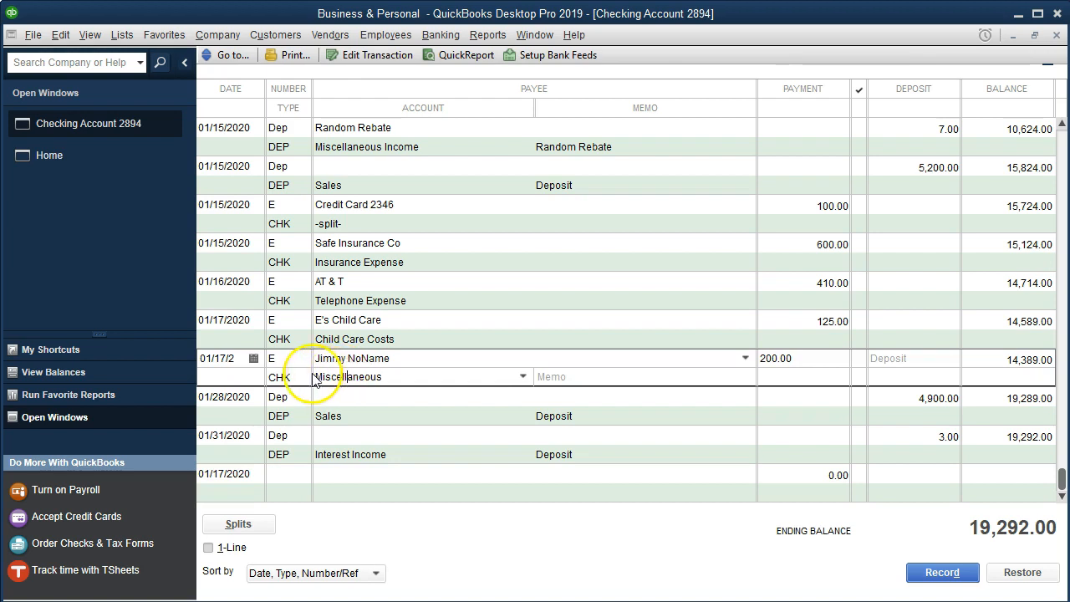
pyautogui.click(256, 525)
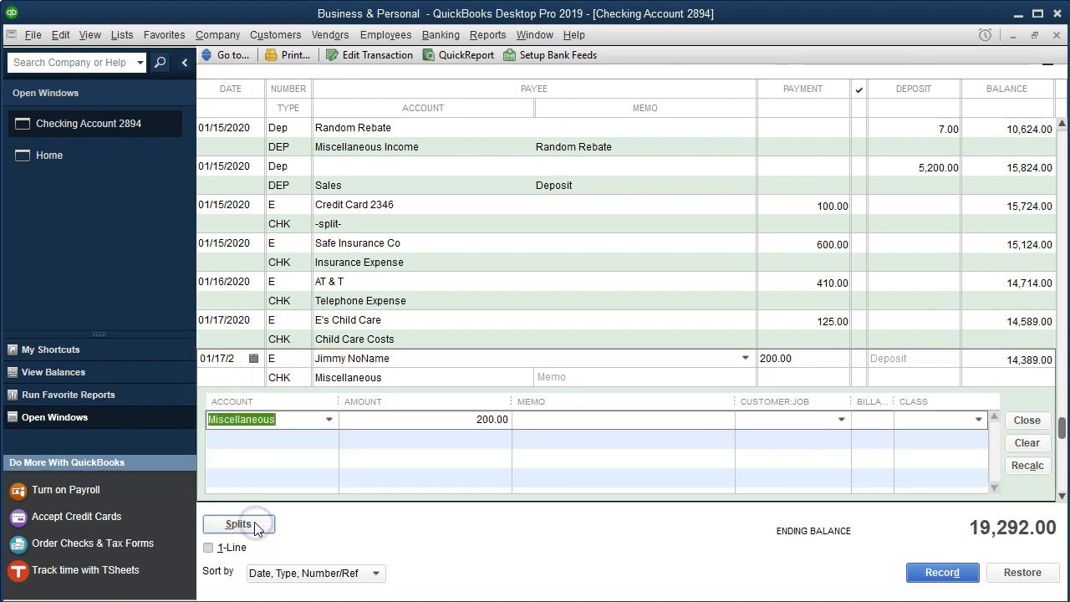
pyautogui.click(937, 417)
pyautogui.click(976, 419)
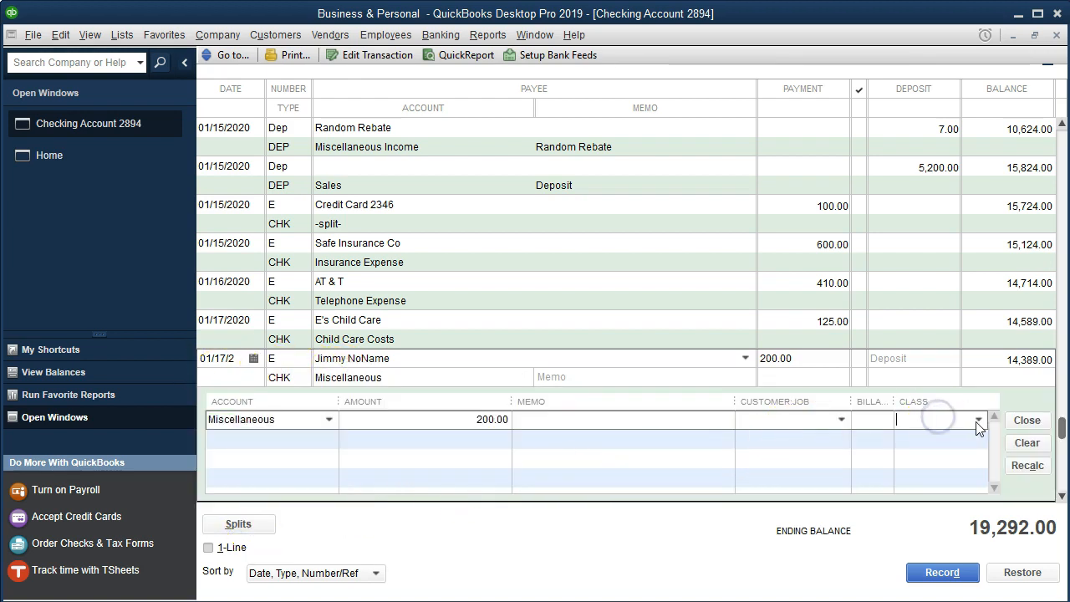
pyautogui.click(947, 475)
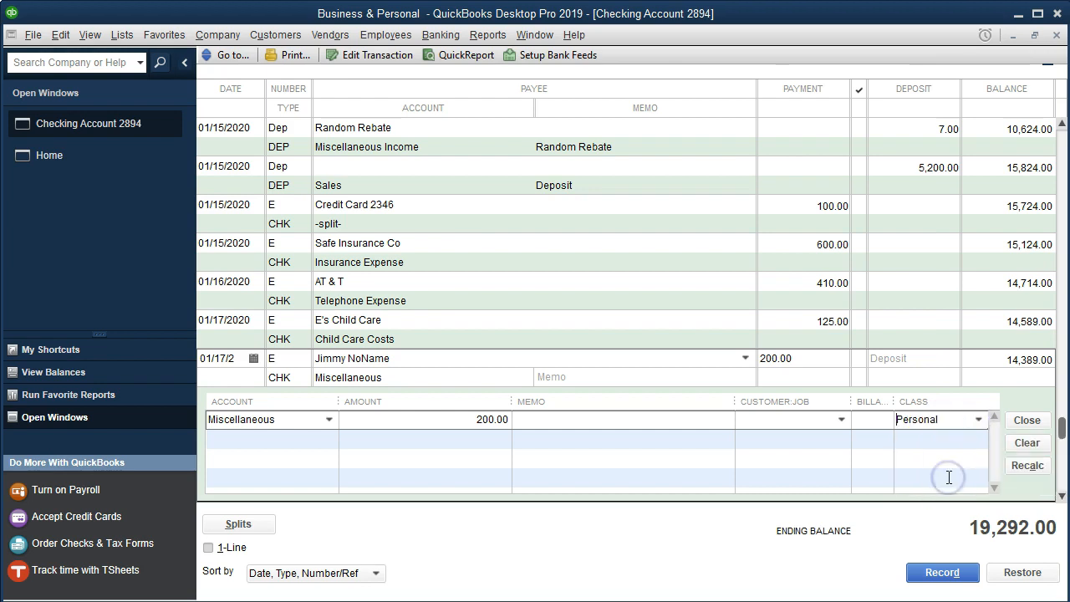
pyautogui.click(942, 572)
pyautogui.click(459, 127)
pyautogui.click(494, 176)
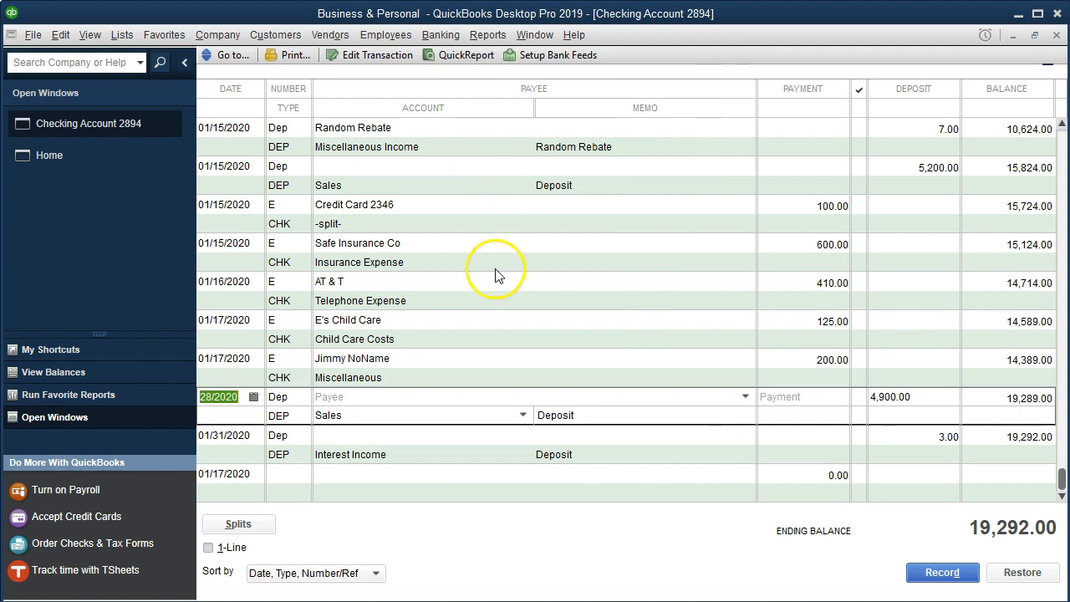
# Switch to the January checking PDF and highlight the 1/17 withdrawal row for 200
pyautogui.click(296, 468)
pyautogui.moveTo(677, 601)
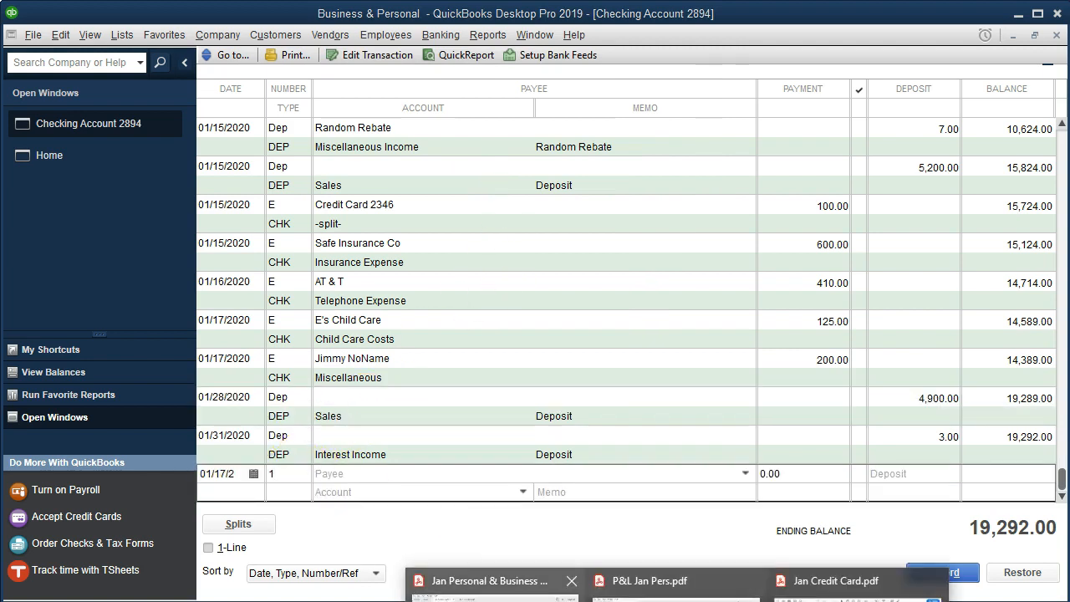
pyautogui.click(502, 589)
pyautogui.moveTo(544, 385); pyautogui.dragTo(716, 394)
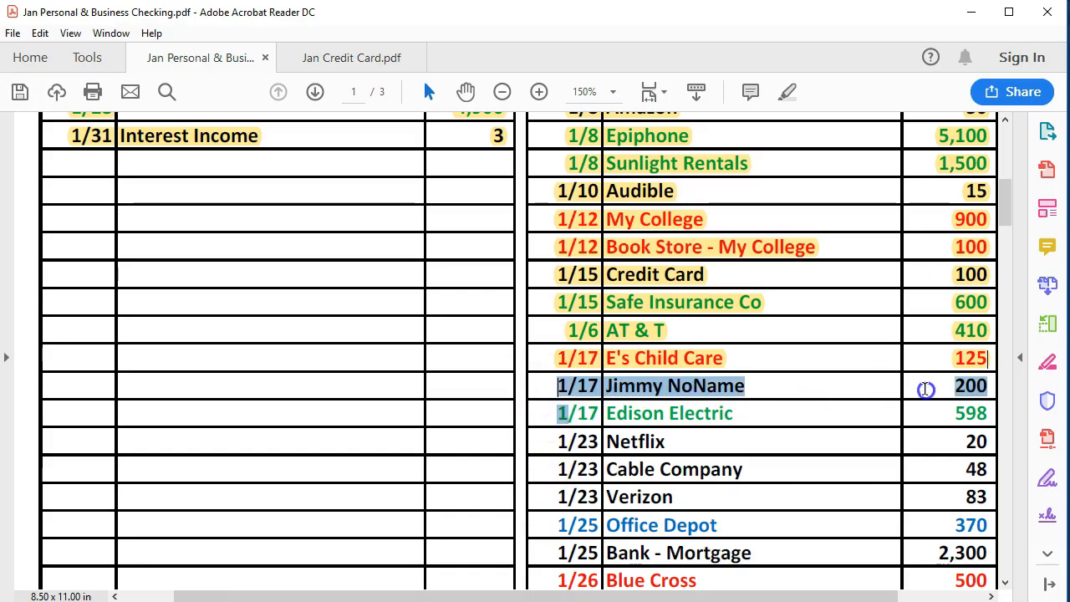
pyautogui.rightClick(967, 391)
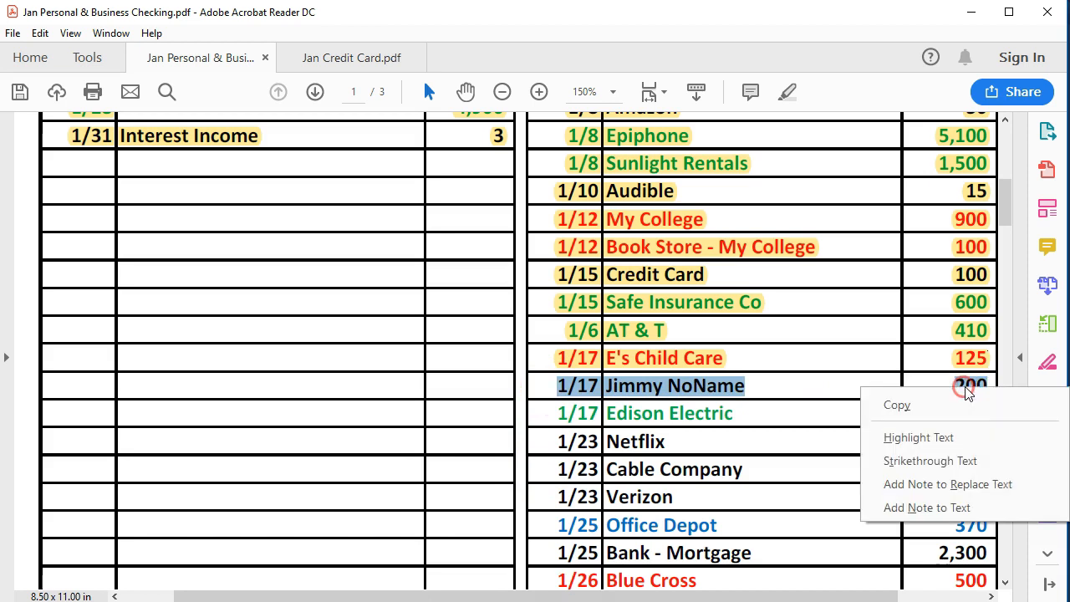
pyautogui.click(966, 437)
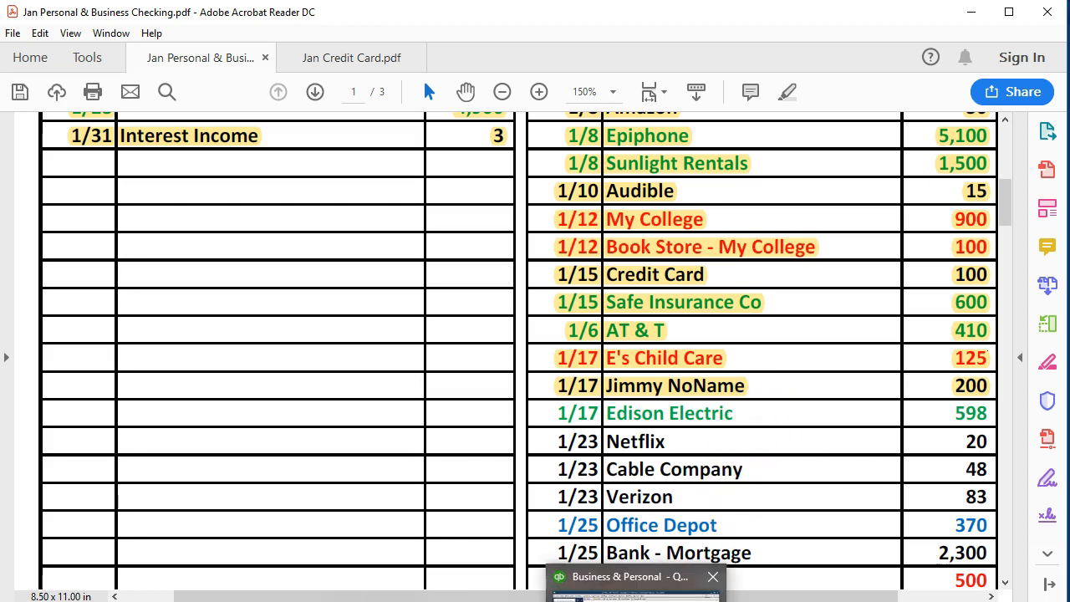
# Switch back to the QuickBooks register and number the next 01/17/2020 entry E
pyautogui.click(635, 584)
pyautogui.moveTo(247, 477); pyautogui.dragTo(225, 474)
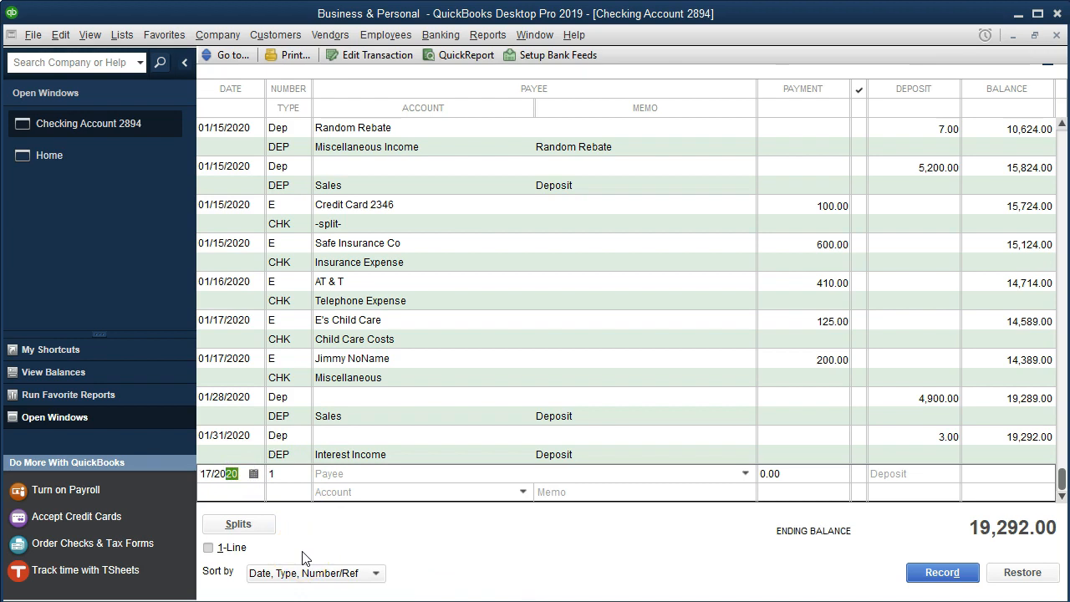
pyautogui.press('Tab')
# Enter Edison Electric as the payee, quick-add it as a vendor, and set the payment to 598
pyautogui.write('Edison')
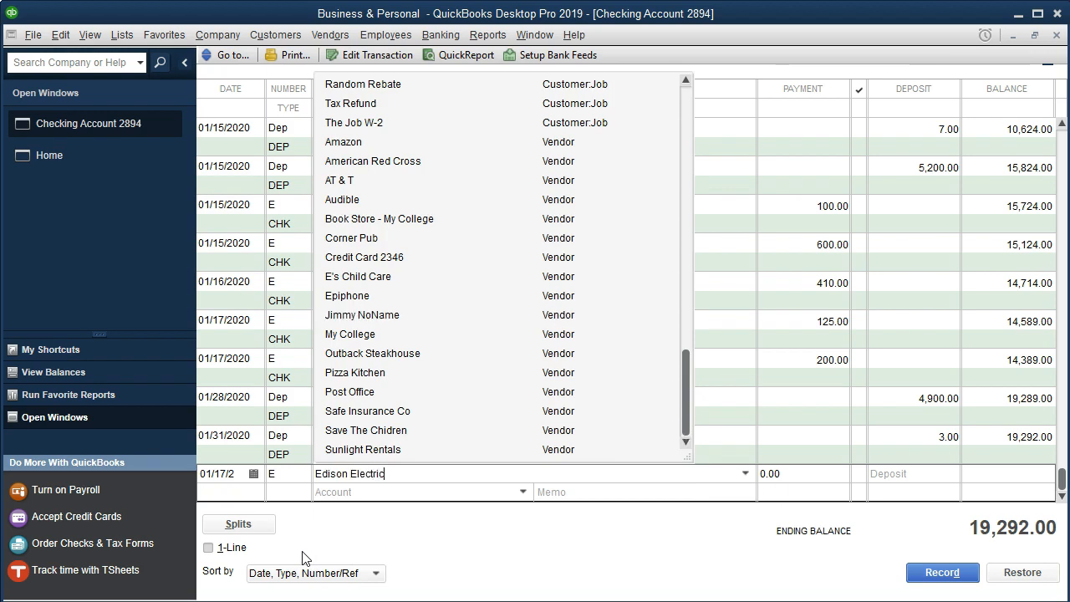
pyautogui.press('Tab')
pyautogui.press('Return')
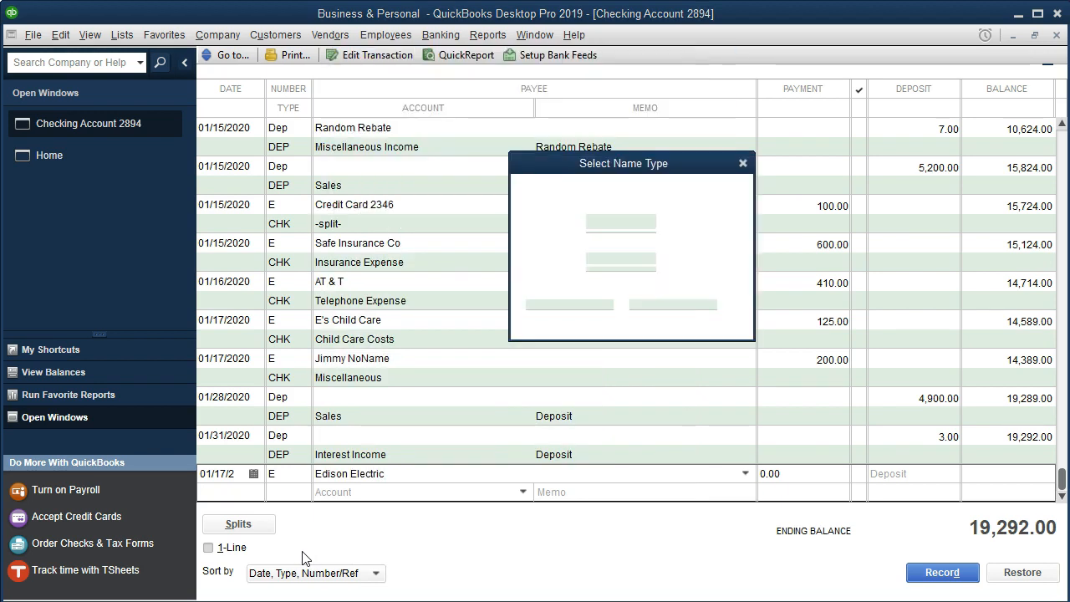
pyautogui.press('Return')
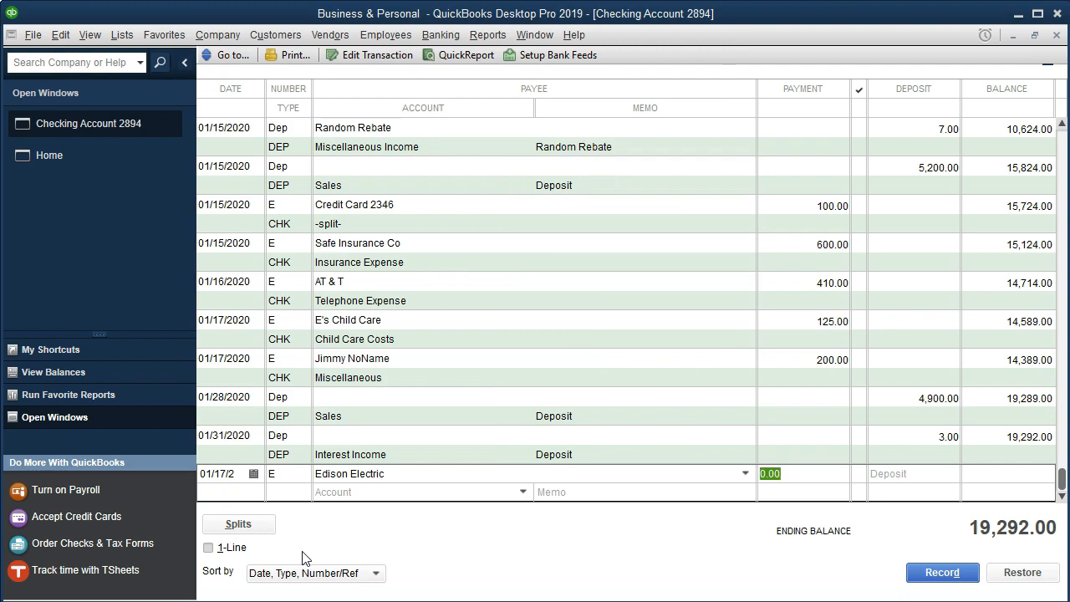
pyautogui.write('598')
pyautogui.press('Tab')
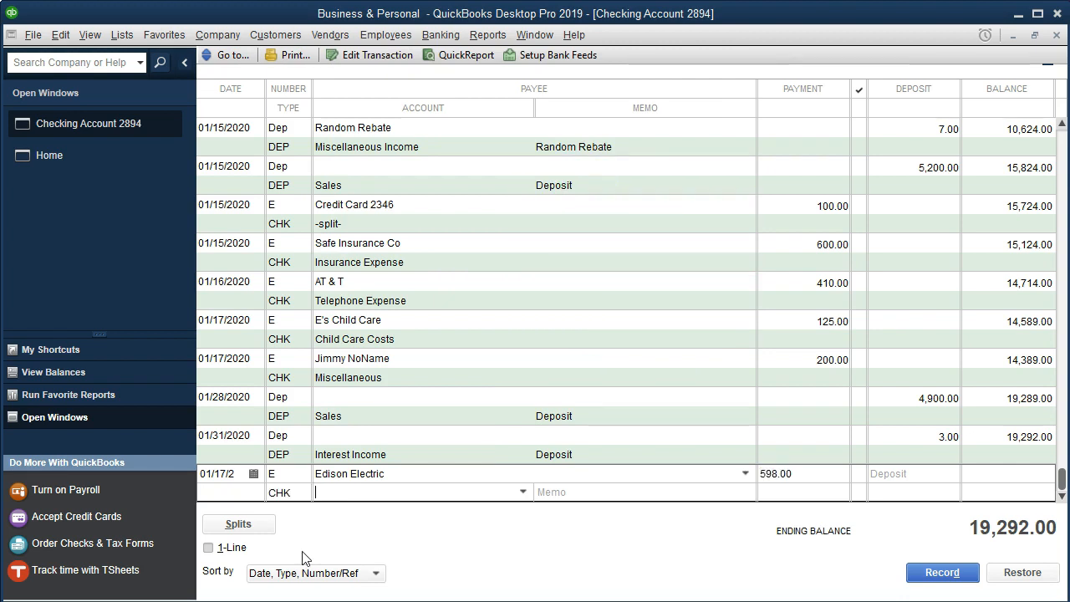
# Assign the Utilities account to the Edison Electric payment and record the transaction
pyautogui.click(522, 491)
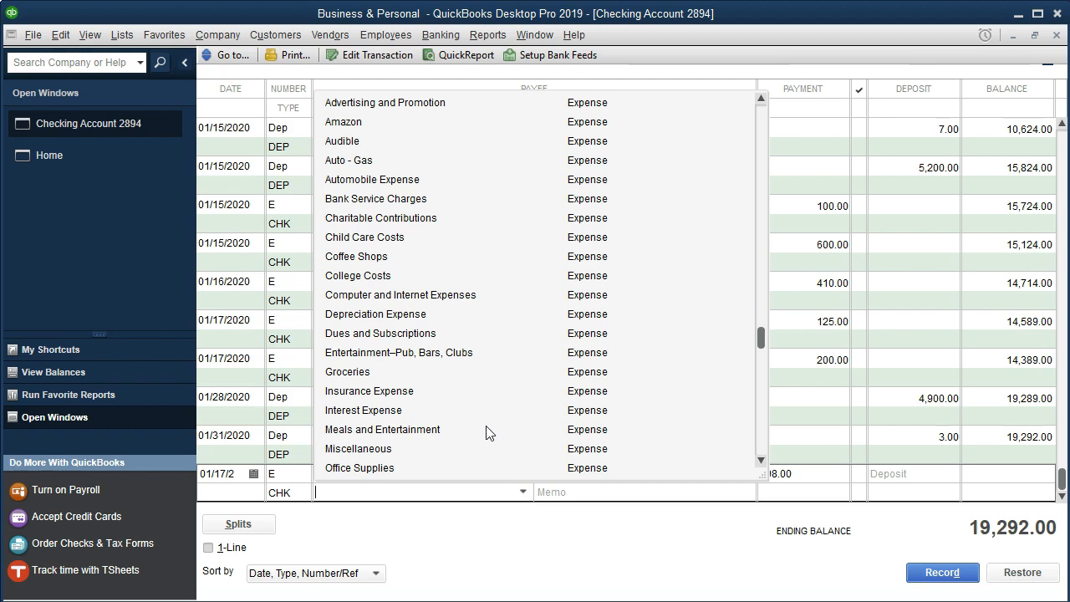
pyautogui.scroll(-3, 479, 431)
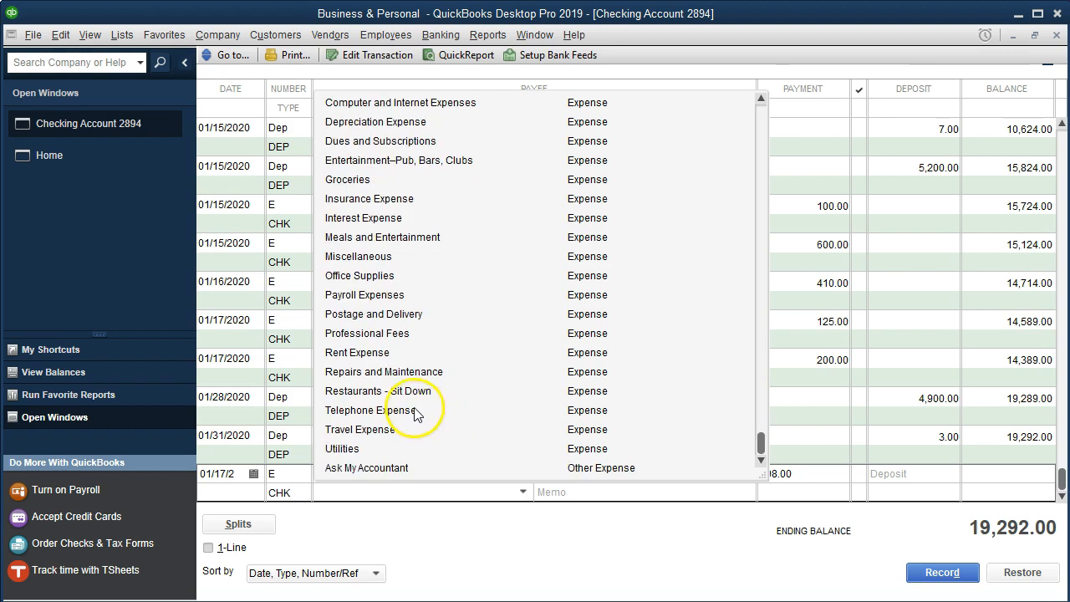
pyautogui.click(344, 448)
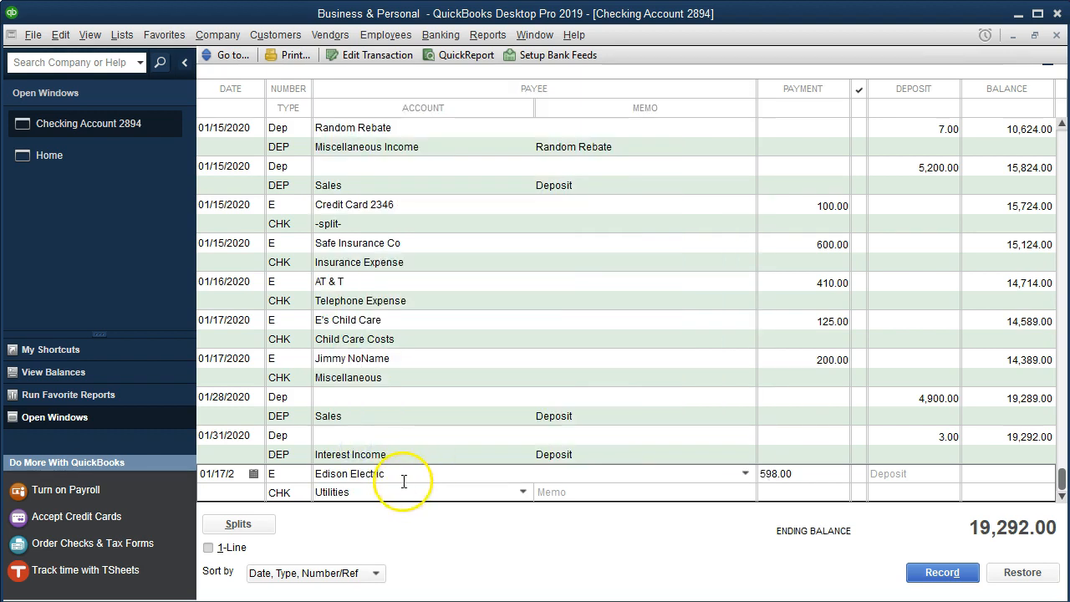
pyautogui.press('Return')
pyautogui.press('Return')
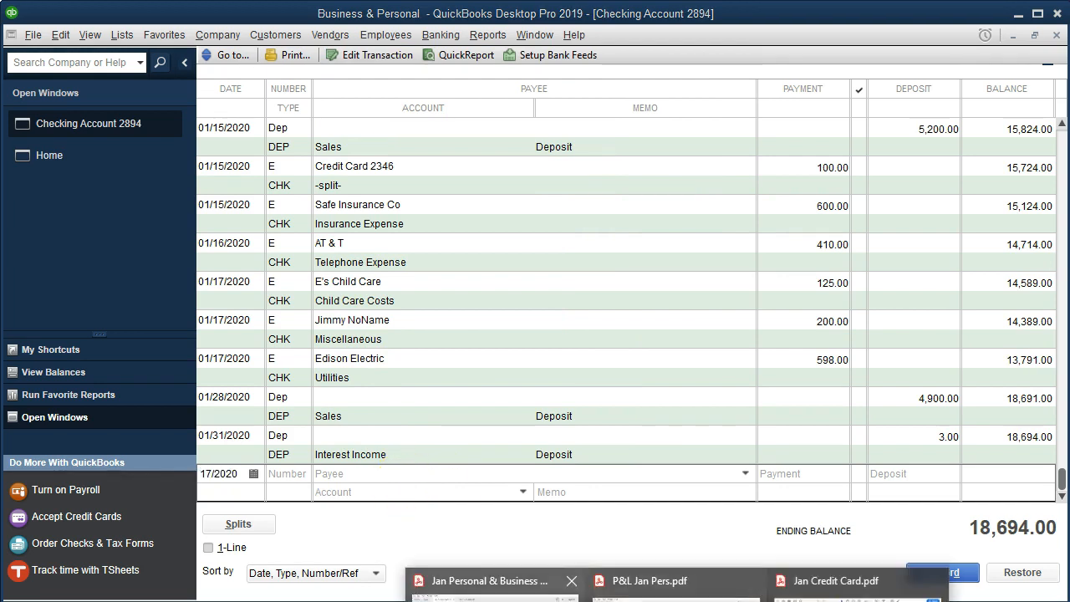
# Switch to the January checking PDF and highlight the 1/17 Edison Electric row for 598
pyautogui.click(494, 581)
pyautogui.moveTo(560, 412); pyautogui.dragTo(982, 413)
pyautogui.rightClick(976, 422)
pyautogui.click(911, 469)
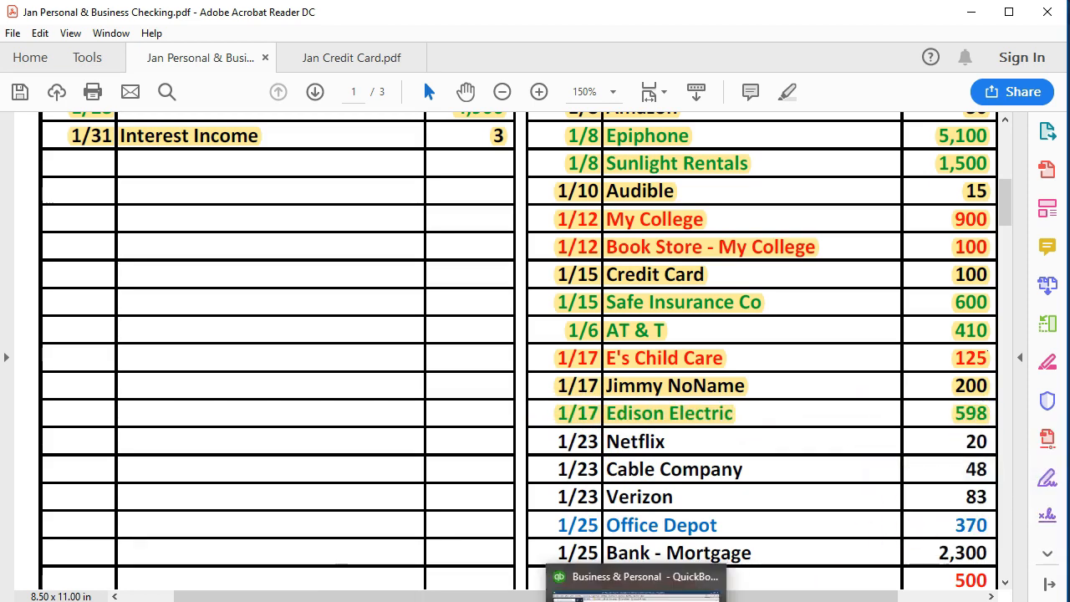
# Switch back to the QuickBooks register, date the new entry 01/23/2020 and number it E
pyautogui.click(618, 586)
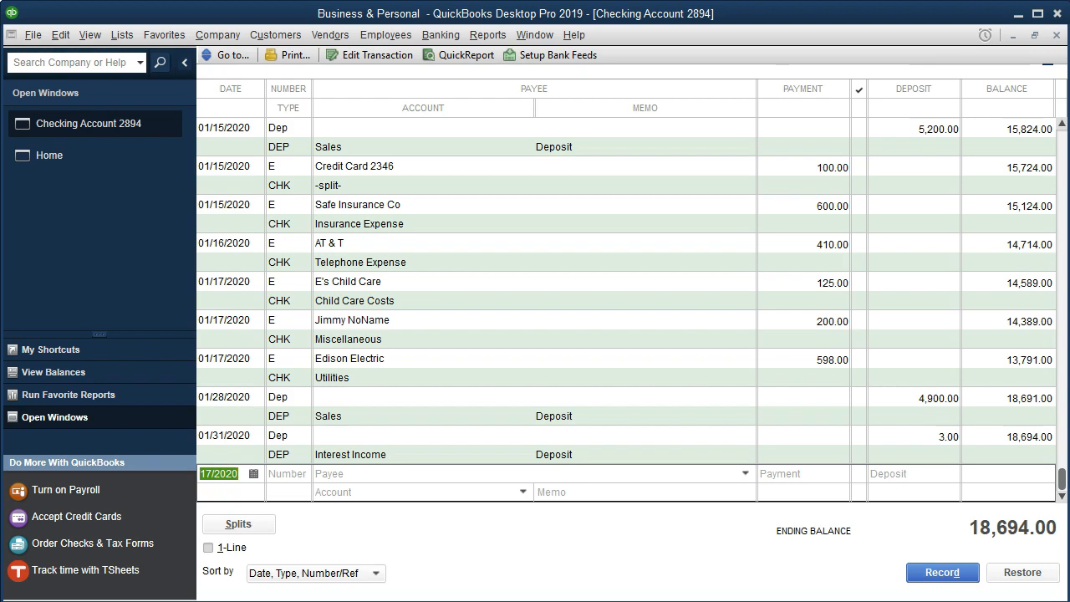
pyautogui.press('Tab')
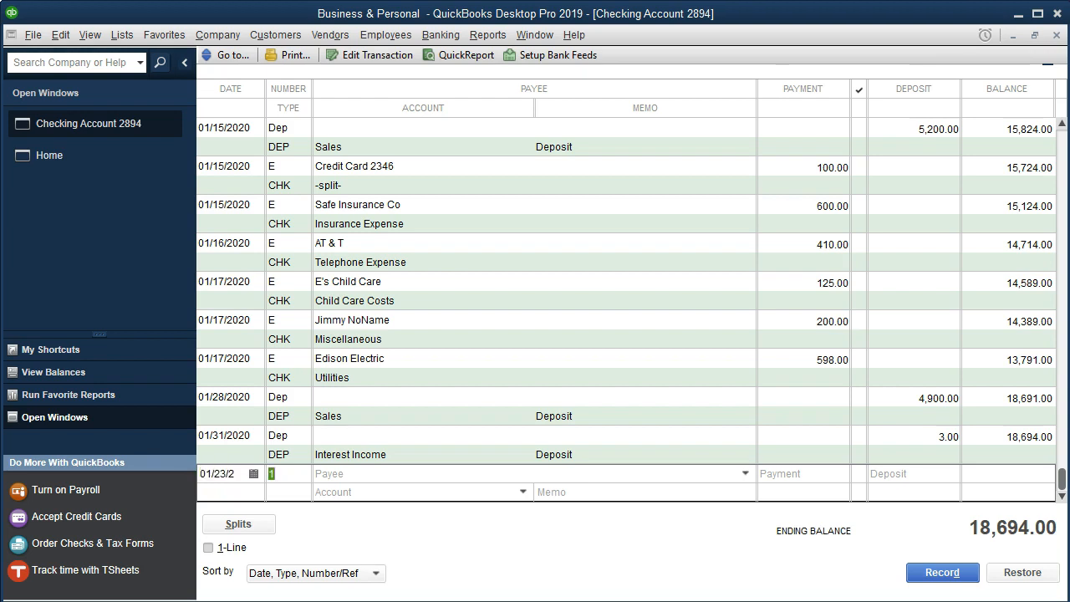
pyautogui.write('E')
pyautogui.press('Tab')
# Enter Netflix as the payee, quick-add it as a vendor, and set the payment to 20
pyautogui.write('Ne')
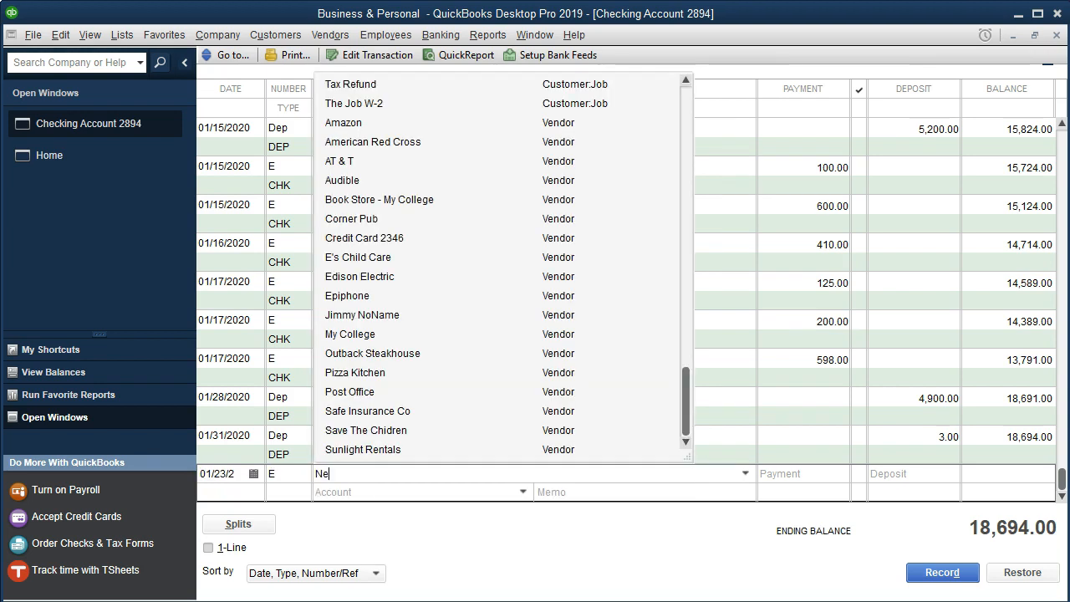
pyautogui.press('Tab')
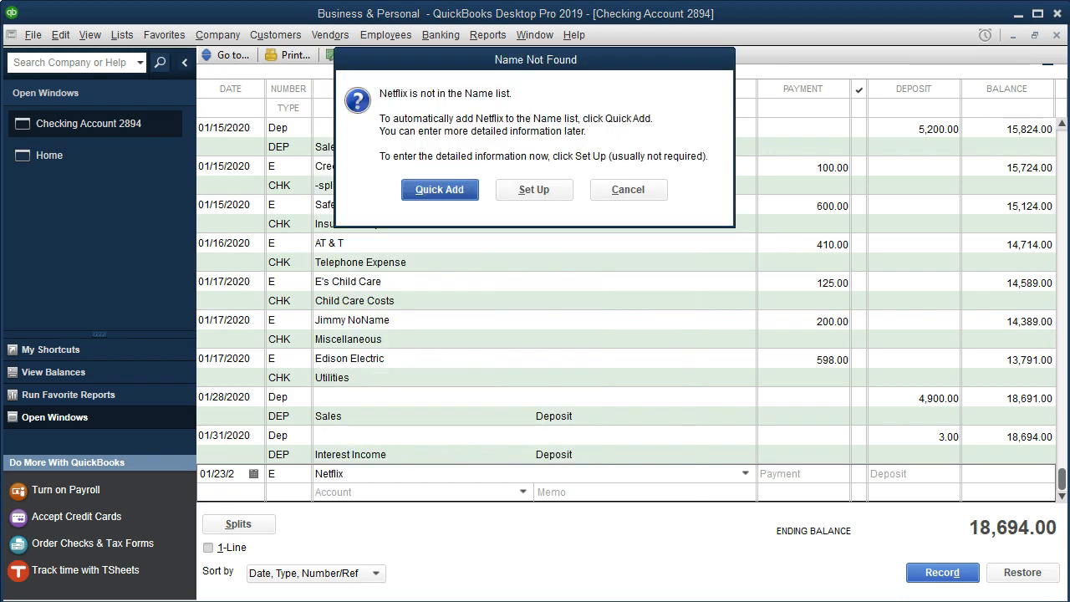
pyautogui.press('Return')
pyautogui.press('Return')
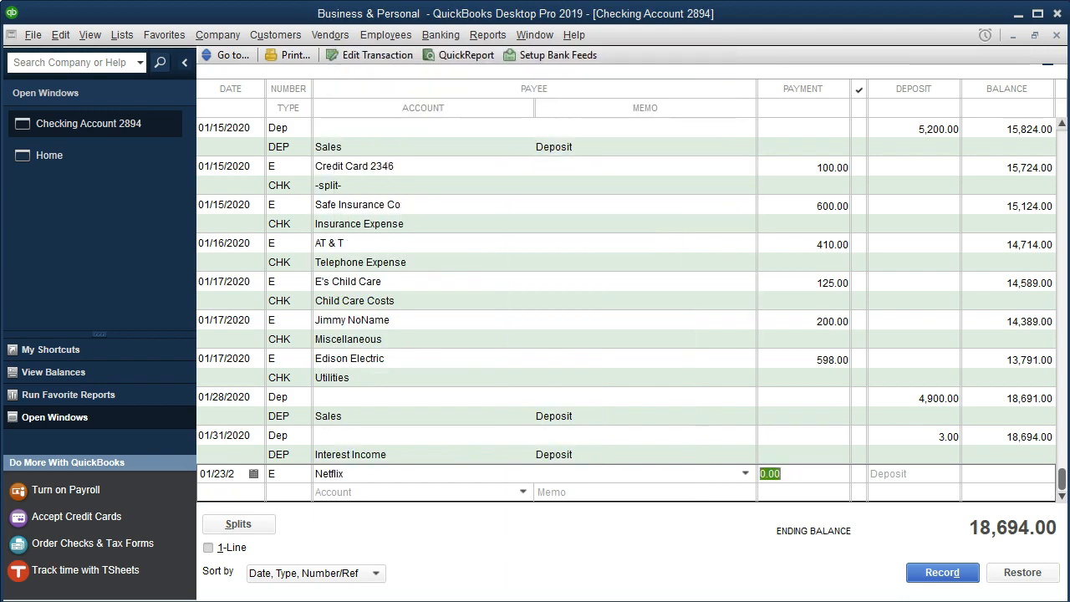
pyautogui.press('Tab')
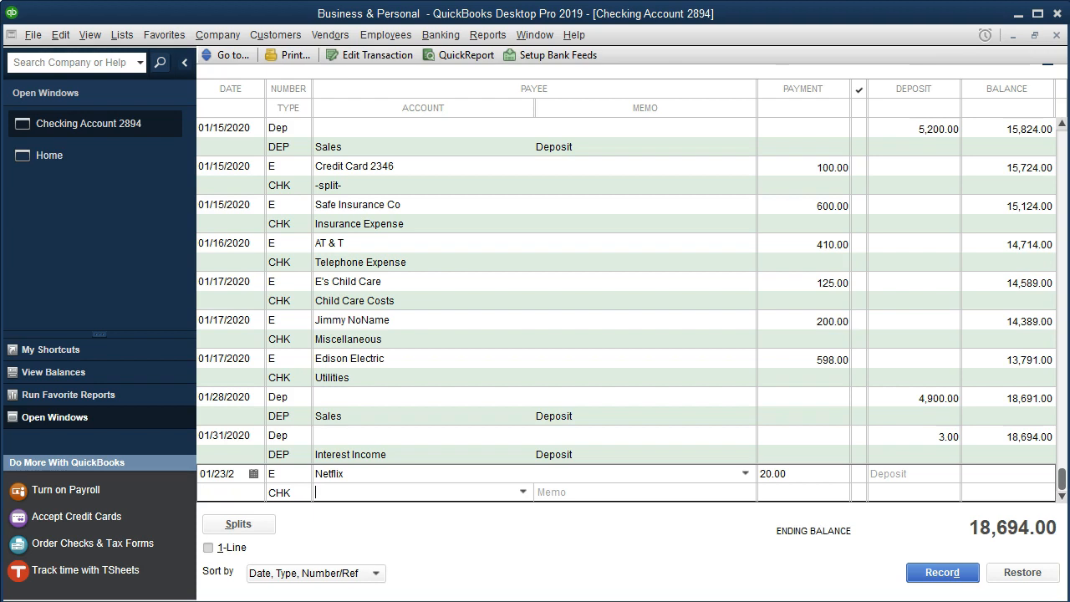
# Set up a new Expense account named Netflix for the payment and record the transaction
pyautogui.write('Netflix')
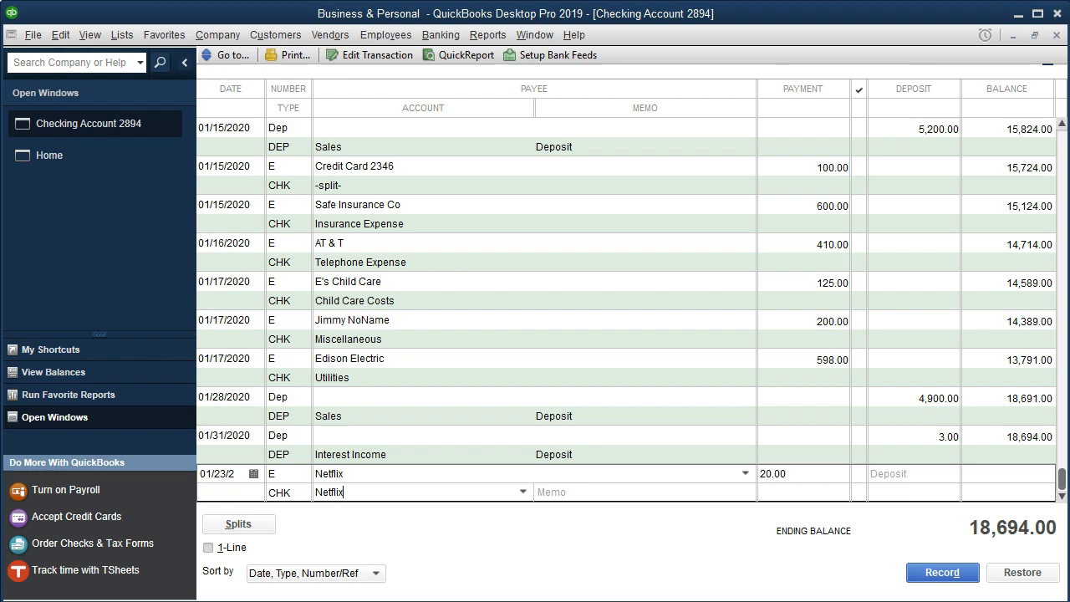
pyautogui.press('Tab')
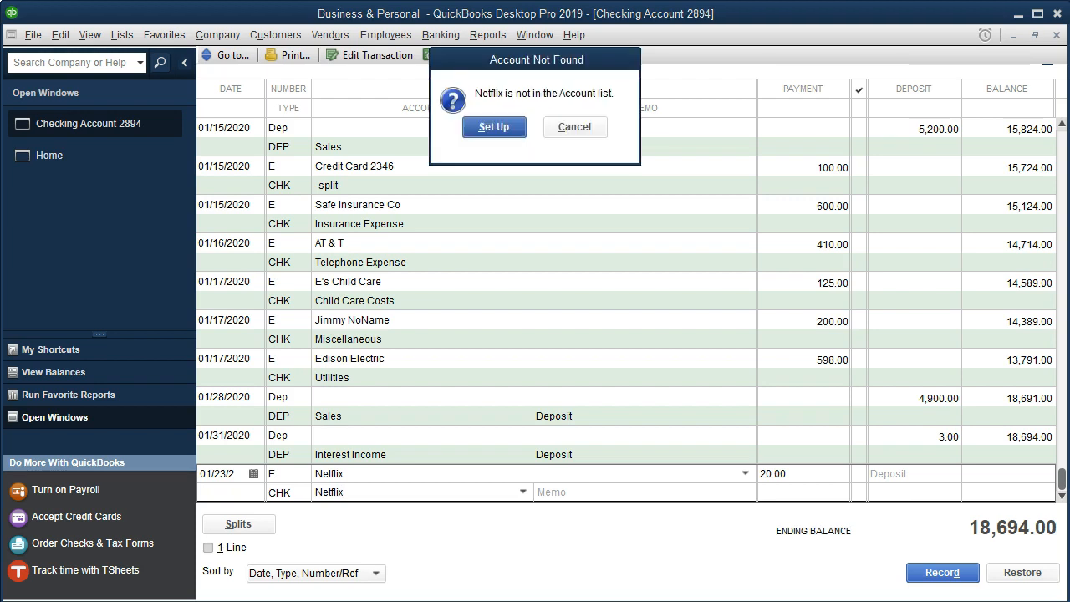
pyautogui.press('Return')
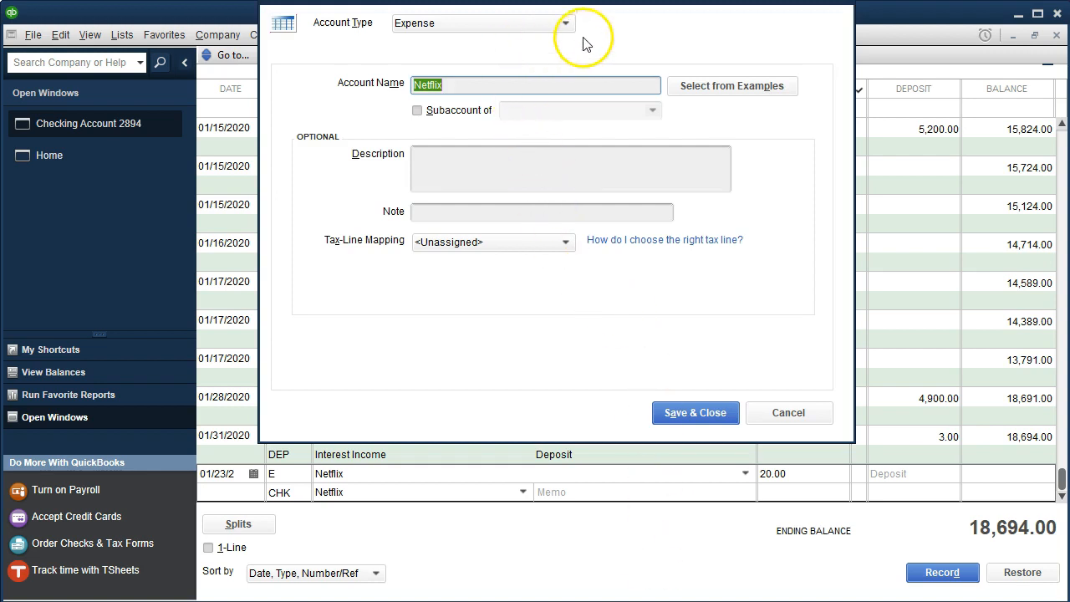
pyautogui.moveTo(618, 1); pyautogui.dragTo(610, 51)
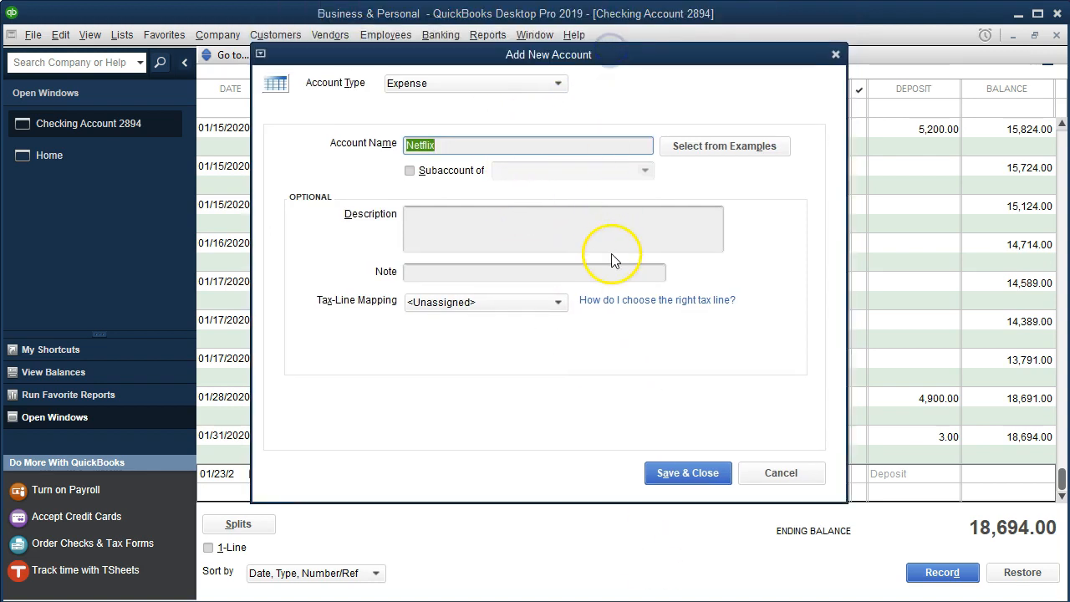
pyautogui.click(657, 480)
pyautogui.press('Return')
pyautogui.press('Return')
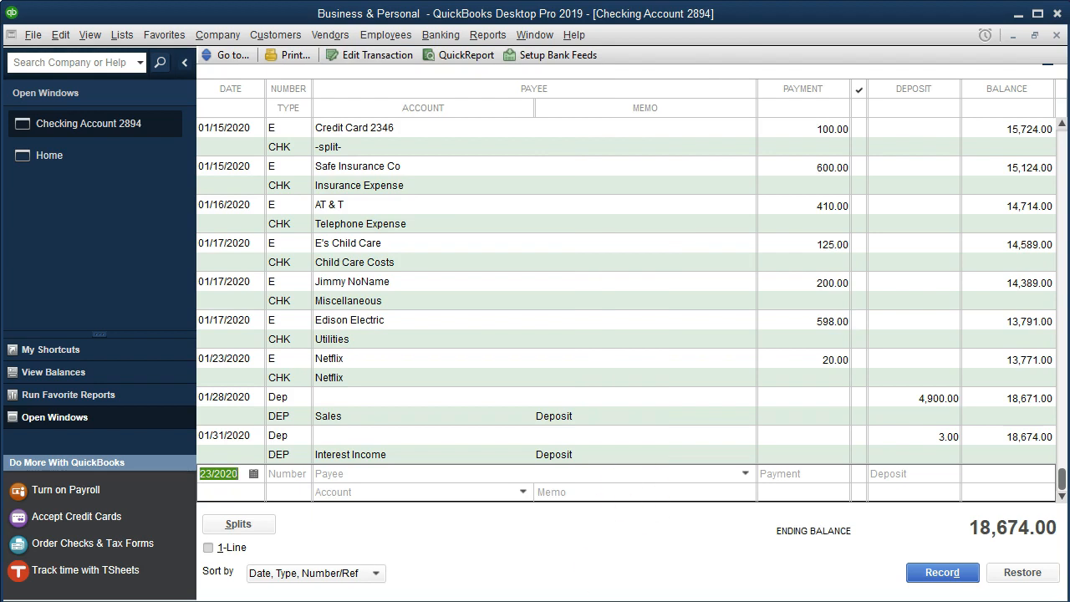
# Reopen the recorded Netflix payment, assign the Personal class to its split line, and record the change
pyautogui.click(387, 378)
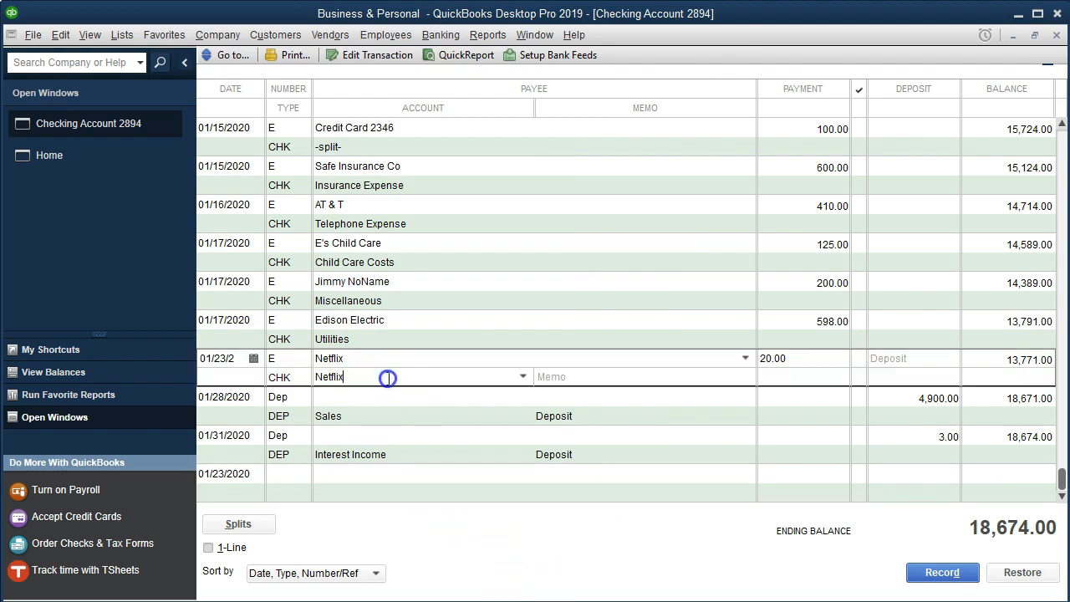
pyautogui.click(266, 527)
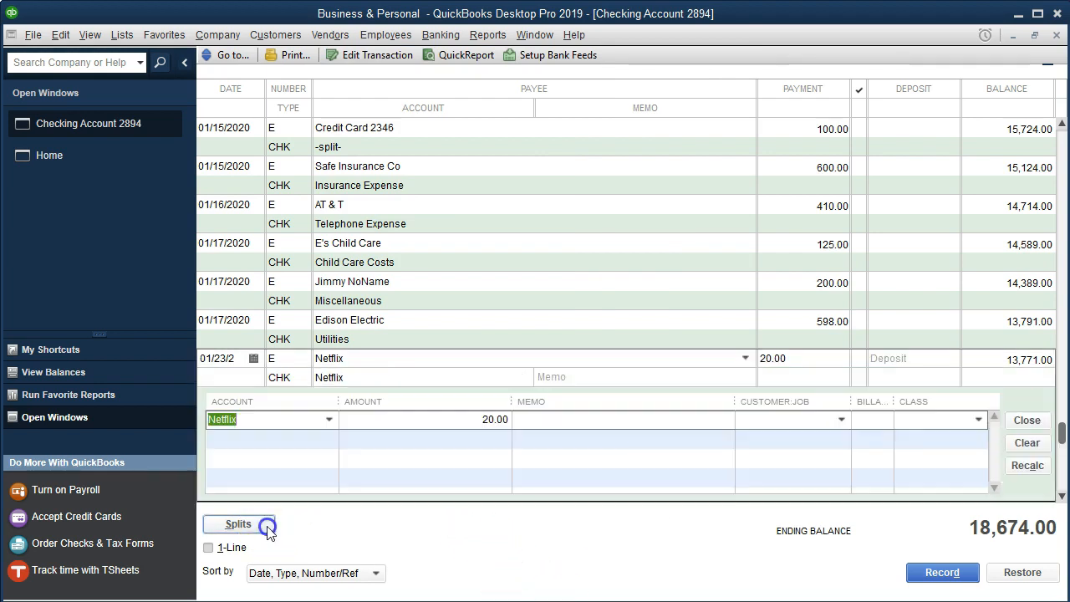
pyautogui.click(920, 422)
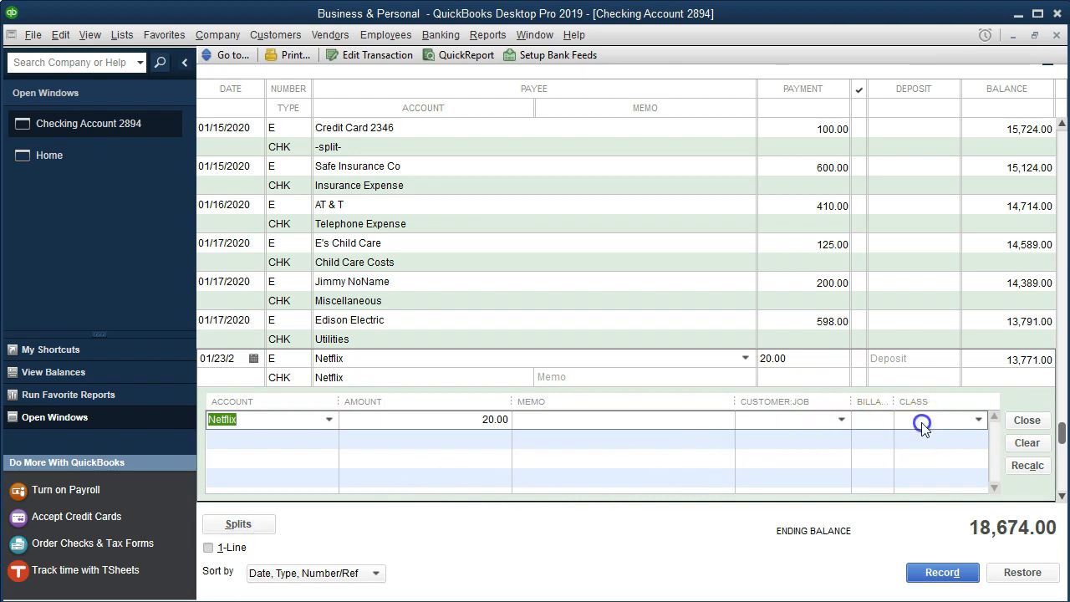
pyautogui.click(973, 420)
pyautogui.click(945, 476)
pyautogui.click(929, 577)
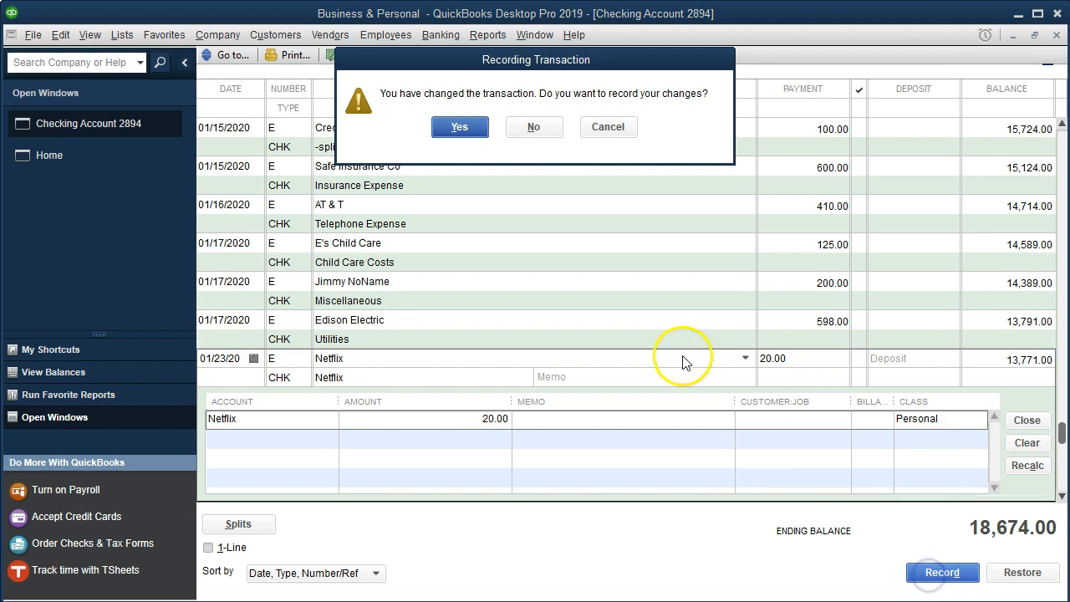
pyautogui.click(463, 136)
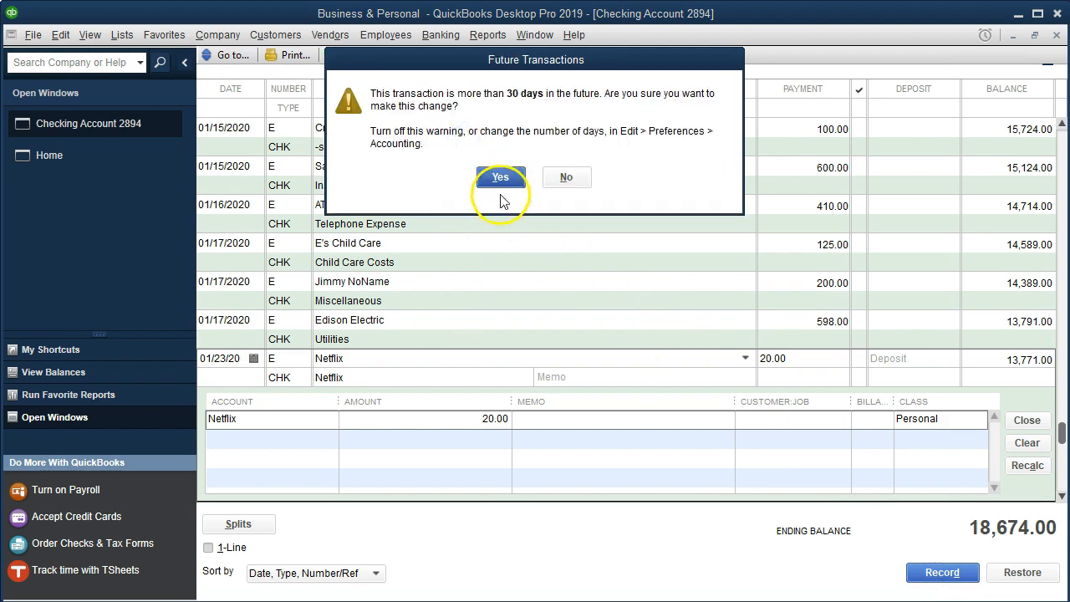
pyautogui.click(499, 177)
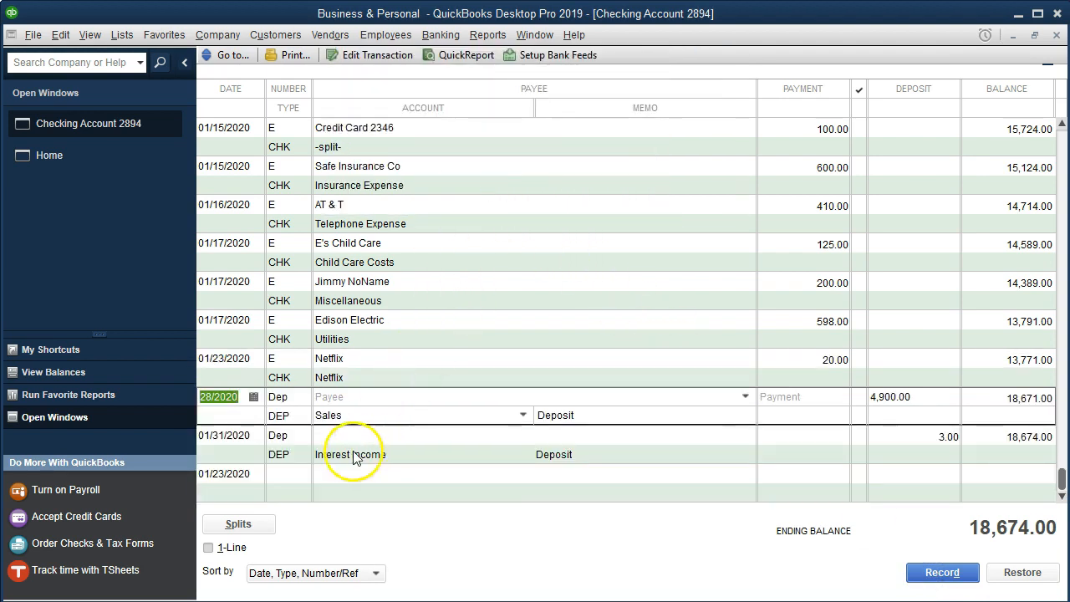
pyautogui.click(297, 473)
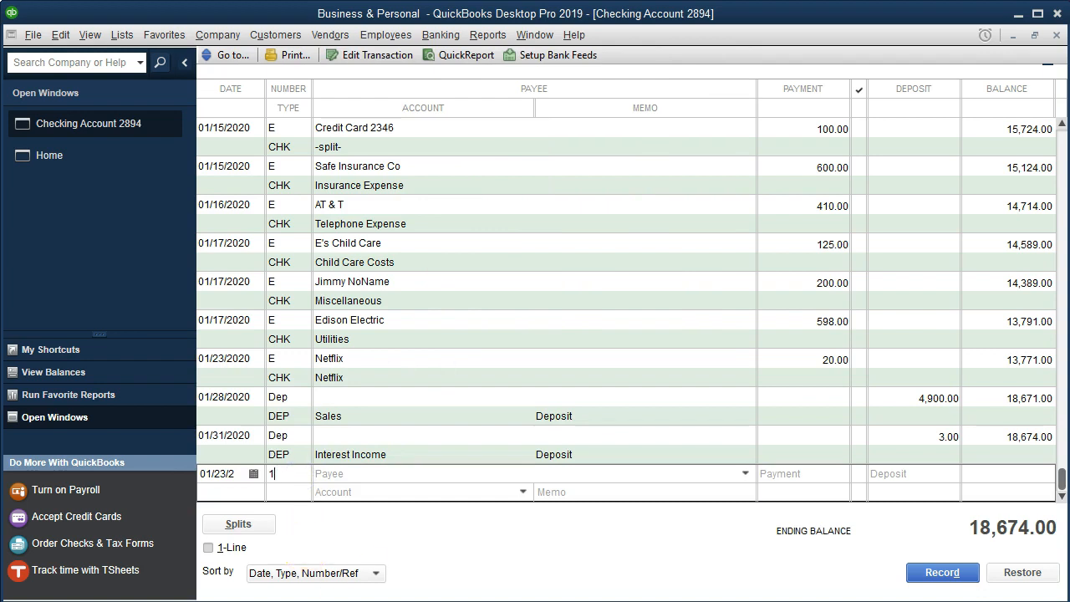
# Switch to the January checking PDF and highlight the 1/23 Netflix row for 20
pyautogui.moveTo(679, 601)
pyautogui.click(496, 595)
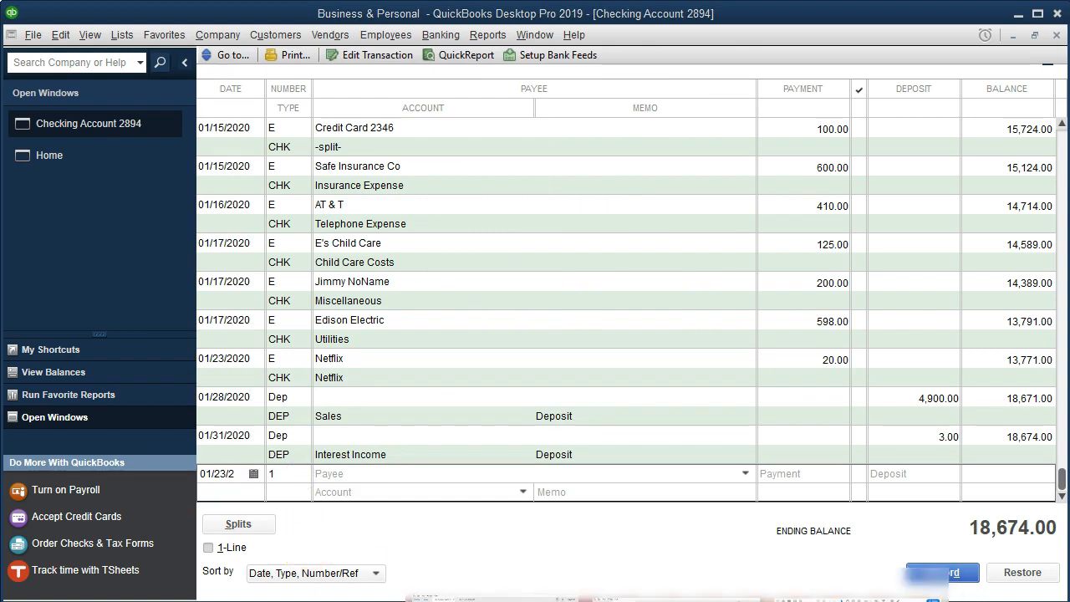
pyautogui.moveTo(557, 442); pyautogui.dragTo(991, 441)
pyautogui.rightClick(990, 441)
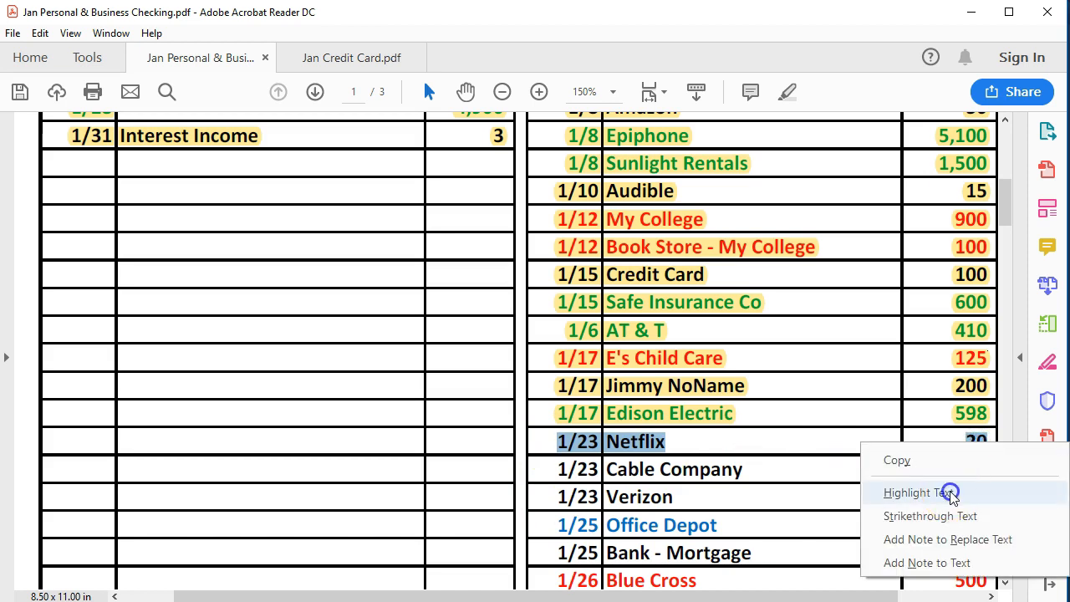
pyautogui.click(945, 491)
pyautogui.scroll(-1, 826, 492)
pyautogui.scroll(-1, 826, 491)
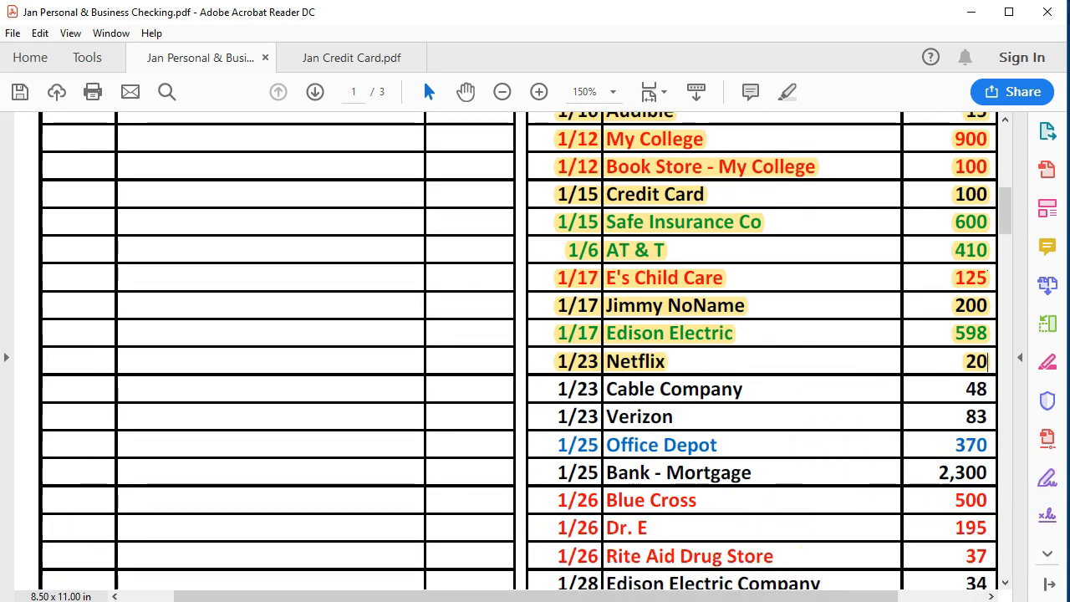
# Switch back to the QuickBooks register and number the next 01/23/2020 entry E
pyautogui.hotkey('alt', 'Tab')
pyautogui.moveTo(226, 475); pyautogui.dragTo(242, 475)
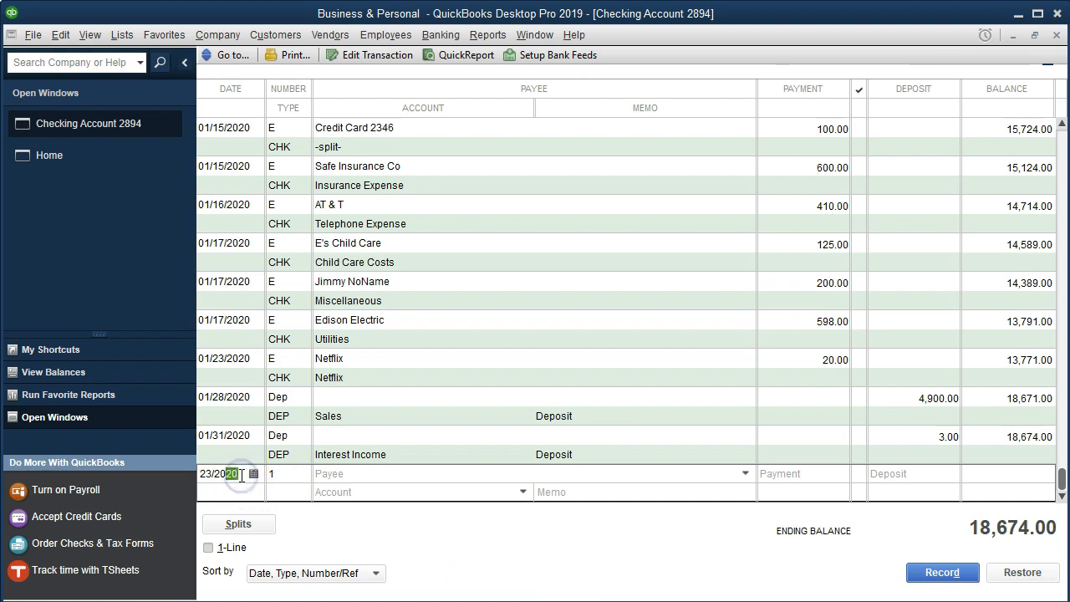
pyautogui.press('Tab')
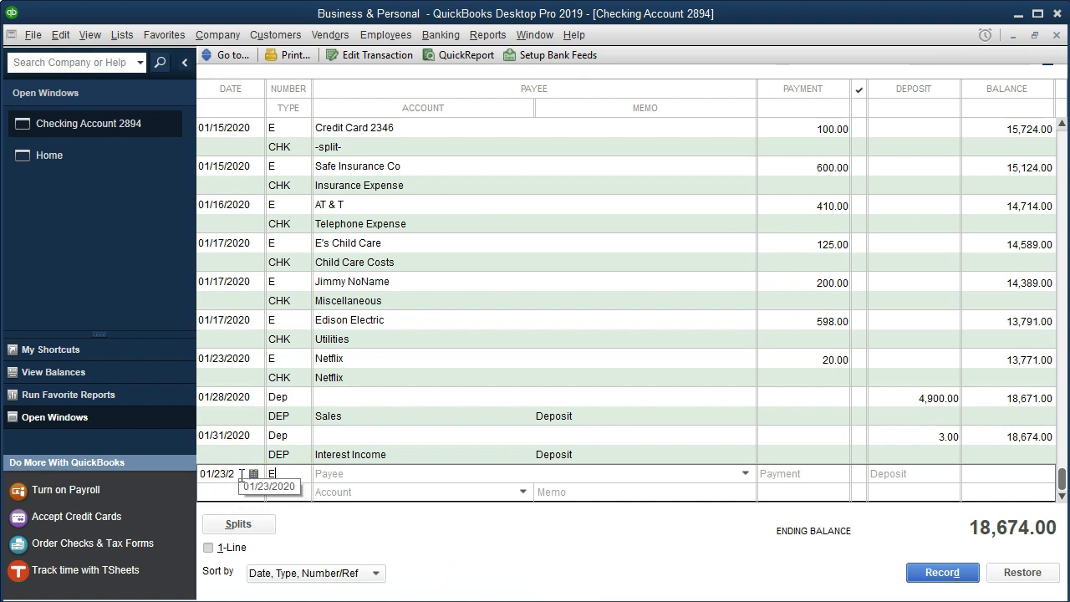
# Enter Cable Company as the payee, quick-add it as a vendor, and set the payment to 48
pyautogui.write('Cable Company')
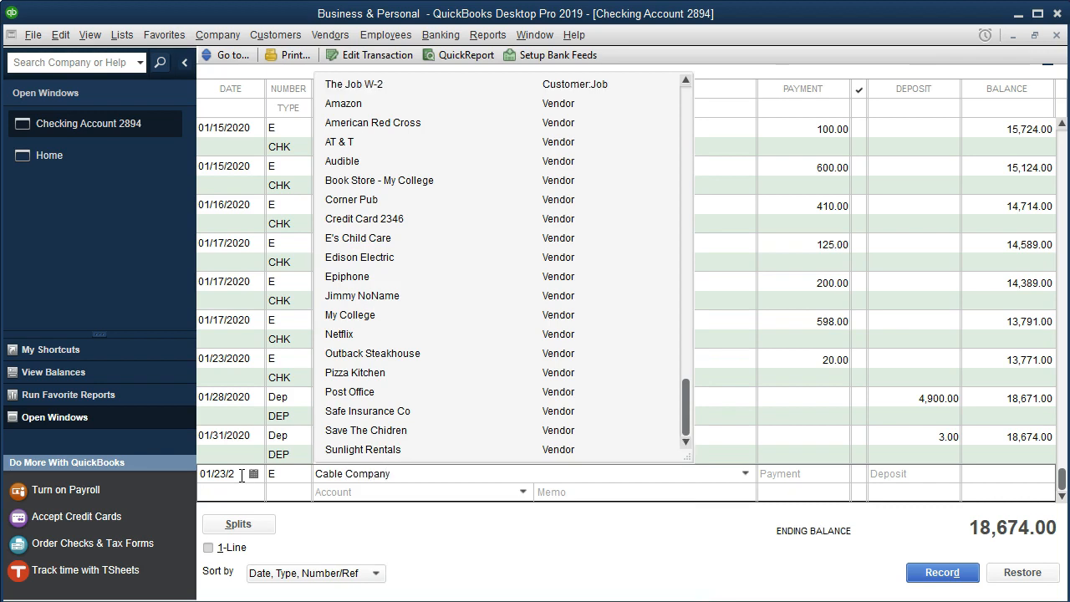
pyautogui.press('Tab')
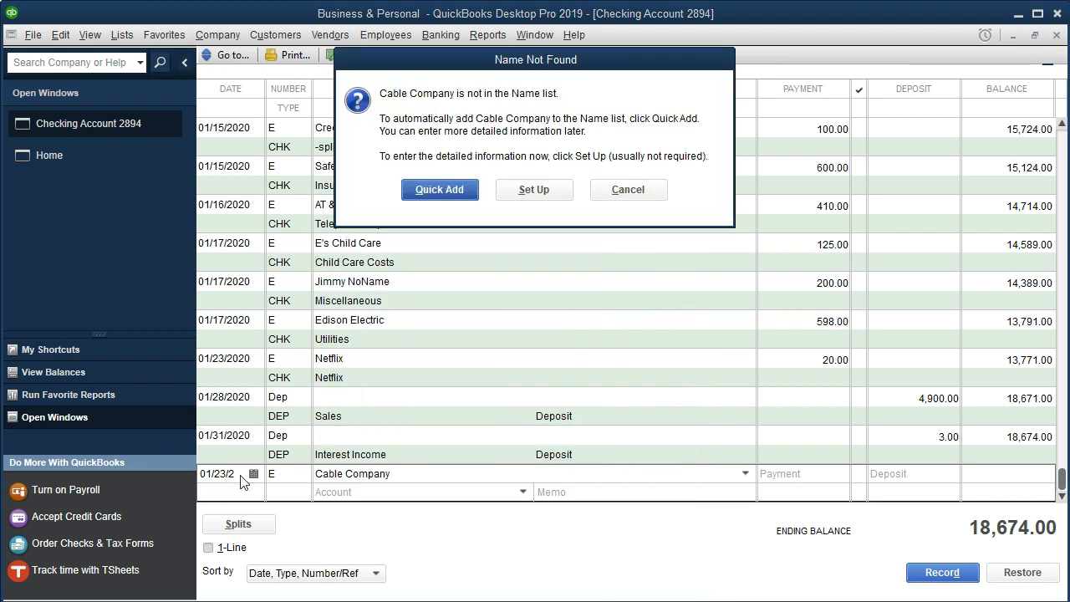
pyautogui.press('Return')
pyautogui.press('Return')
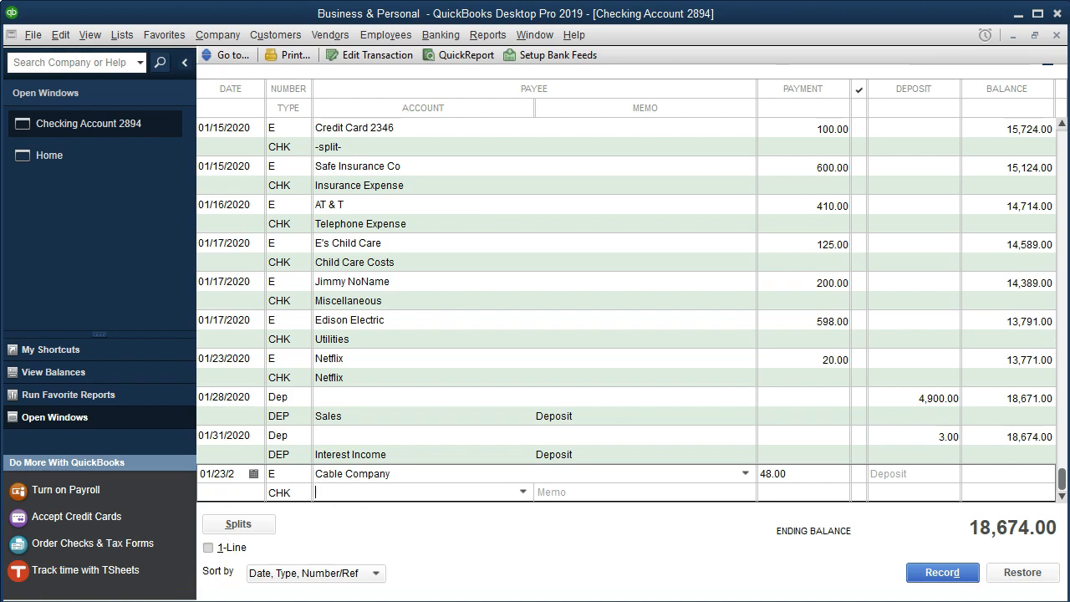
# Set up a new account named Cable for the Cable Company payment
pyautogui.write('Cable')
pyautogui.press('Tab')
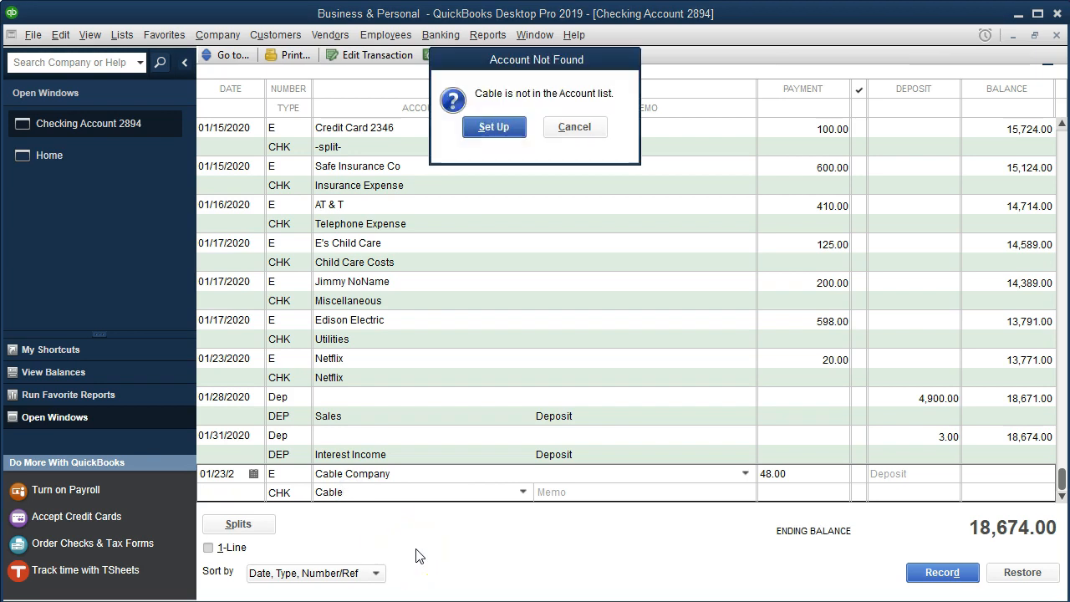
pyautogui.press('Return')
pyautogui.click(655, 468)
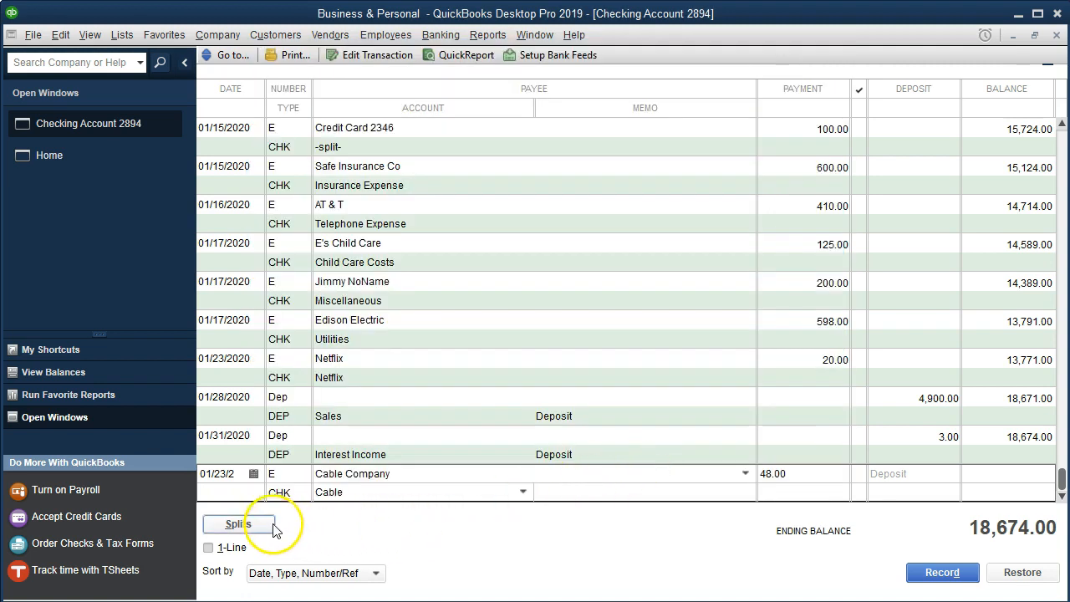
# Open the splits of the Cable Company payment and assign the Personal class to the Cable line
pyautogui.click(238, 524)
pyautogui.click(935, 418)
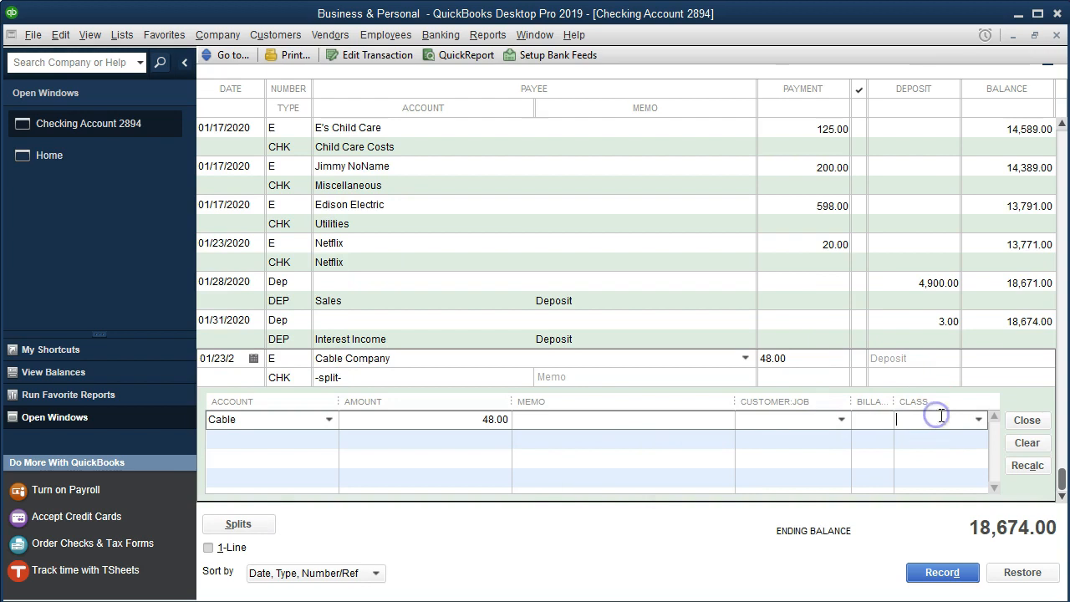
pyautogui.click(978, 419)
pyautogui.click(943, 481)
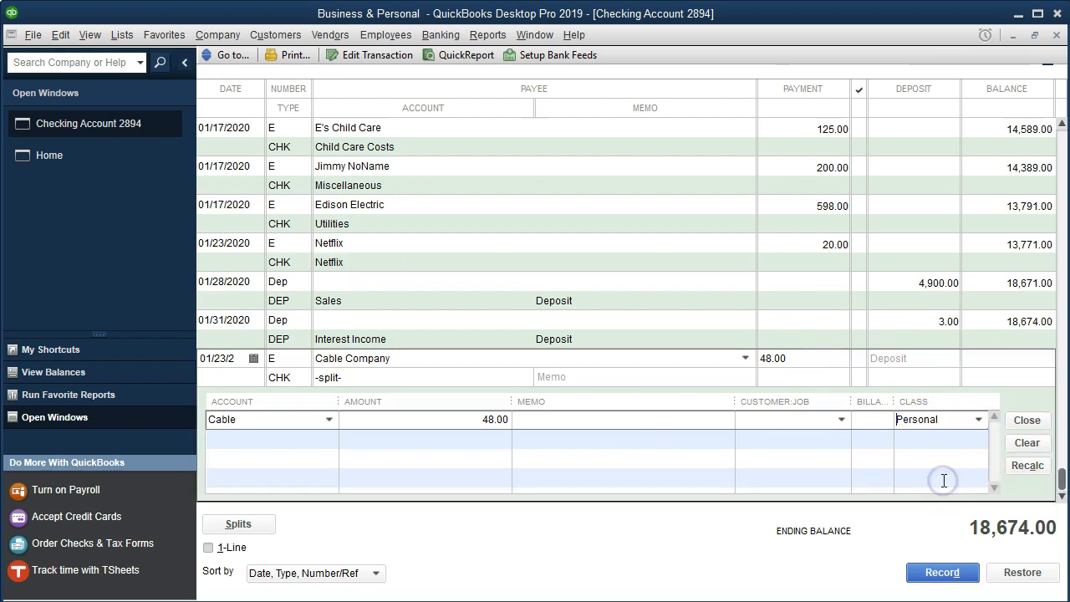
# Record the Cable Company payment and highlight its 1/23 row with the amount 48 in the January checking PDF
pyautogui.press('Return')
pyautogui.press('Return')
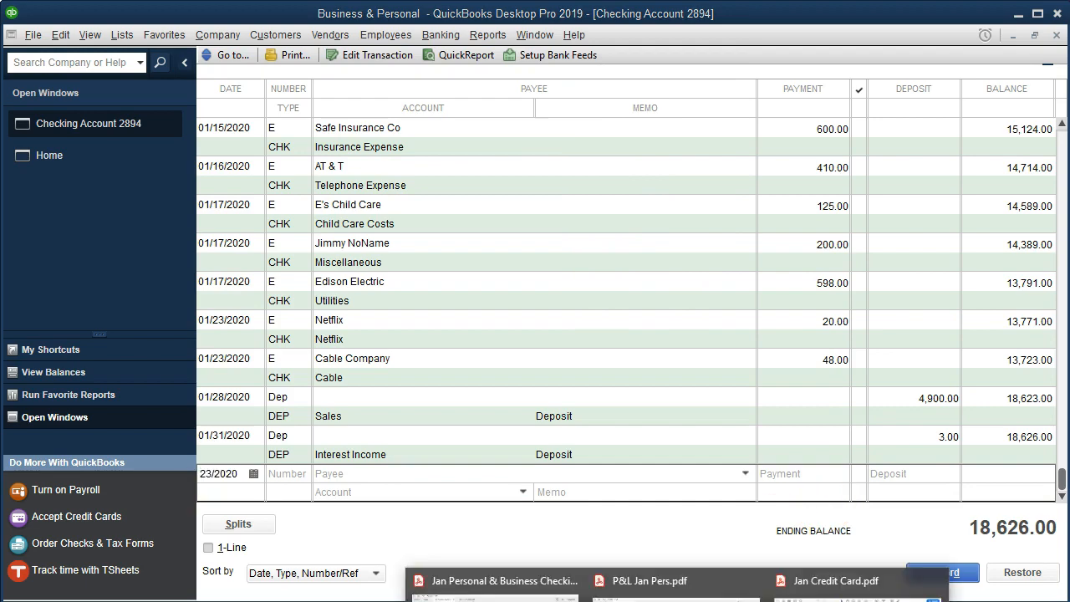
pyautogui.click(495, 585)
pyautogui.moveTo(547, 387); pyautogui.dragTo(999, 381)
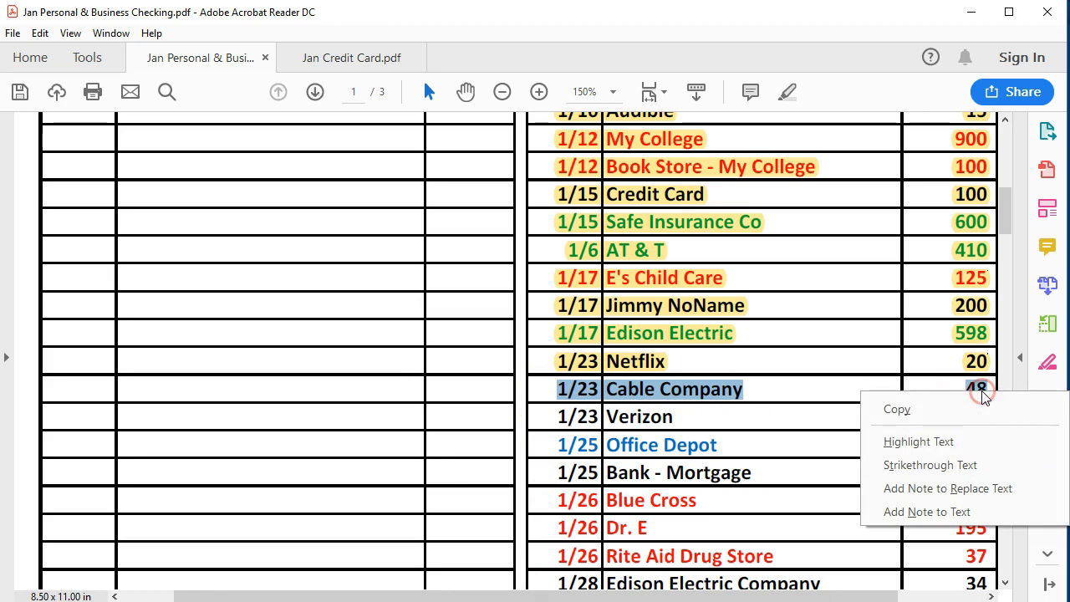
pyautogui.click(953, 437)
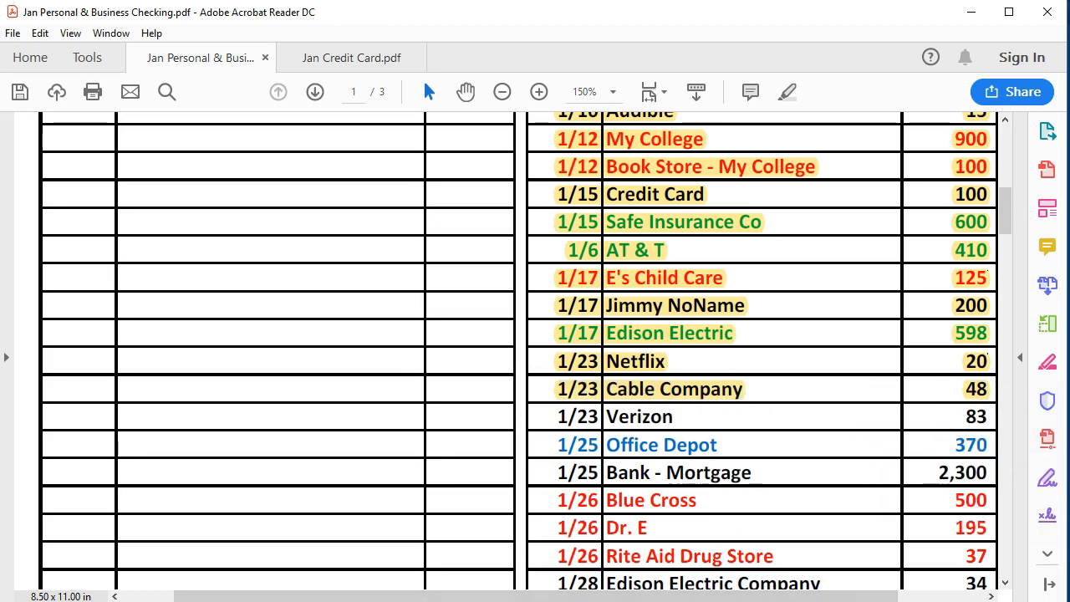
# Switch back to the QuickBooks register and start a new 01/23/2020 entry numbered E for the following withdrawal
pyautogui.hotkey('alt', 'Tab')
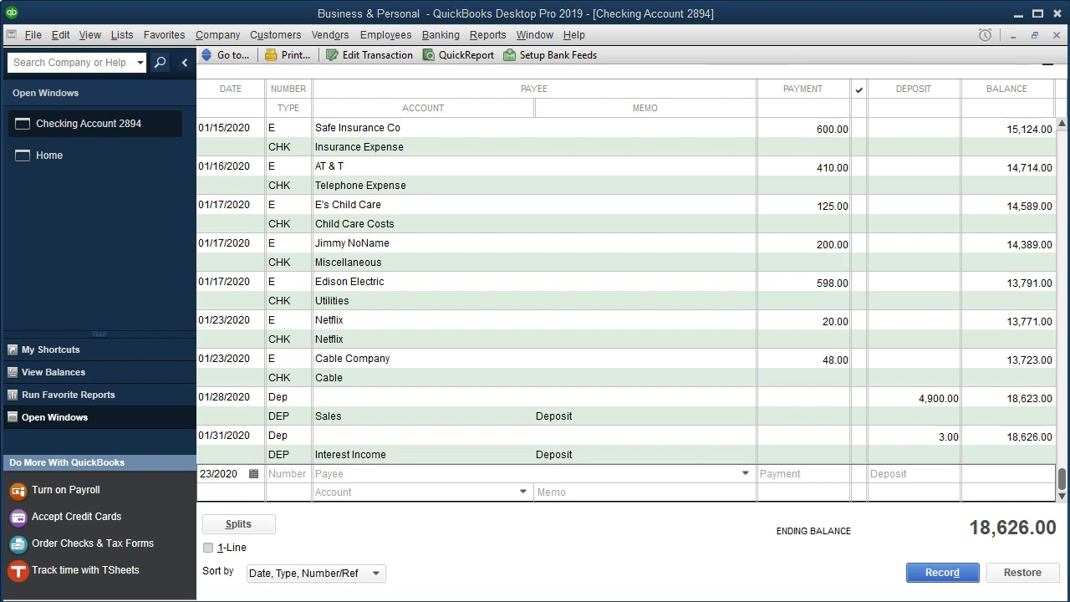
pyautogui.click(224, 474)
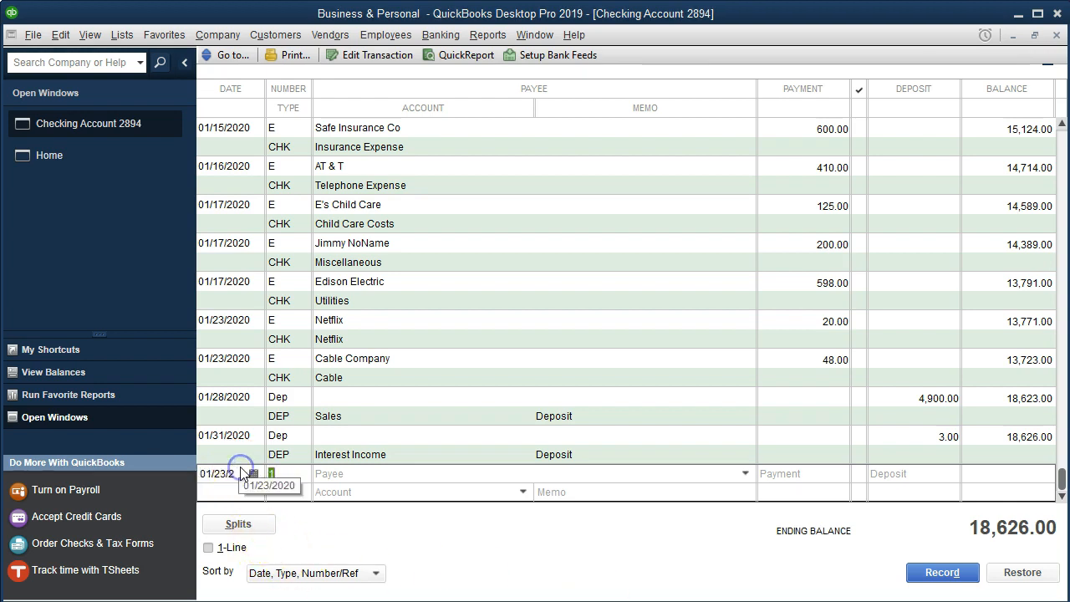
pyautogui.press('Tab')
pyautogui.write('E')
pyautogui.press('Tab')
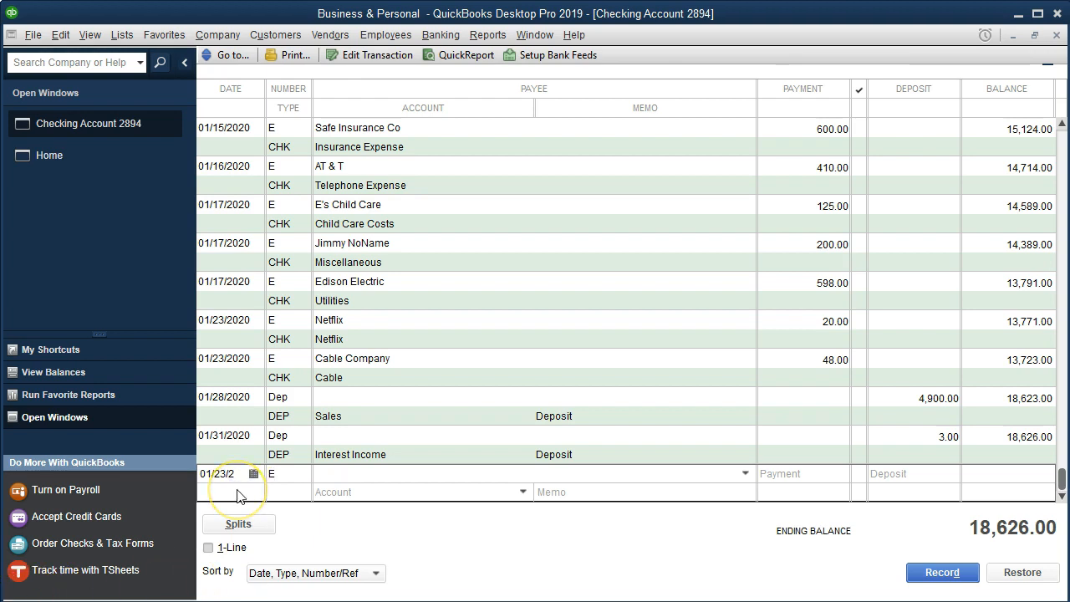
# Enter Verizon as the payee, quick-add it as a vendor, and set the payment to 83
pyautogui.write('Verizon')
pyautogui.press('Tab')
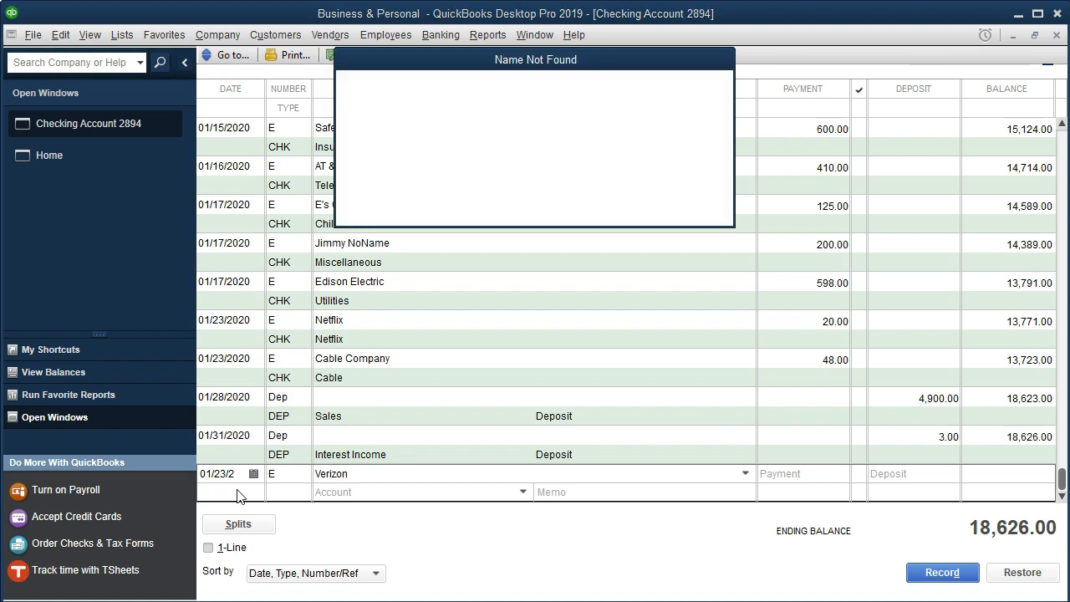
pyautogui.press('Return')
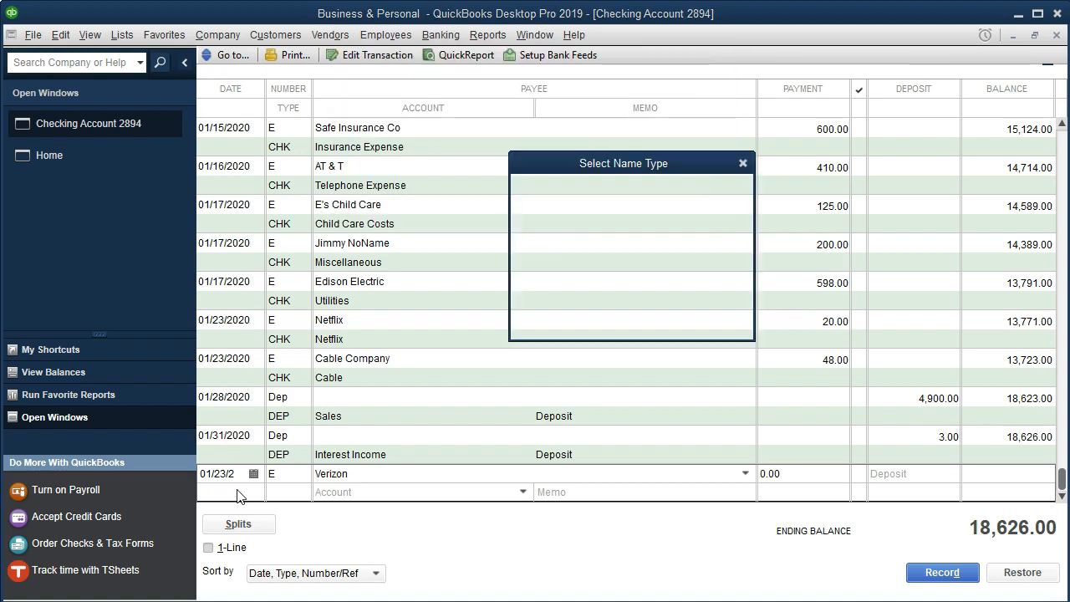
pyautogui.click(551, 311)
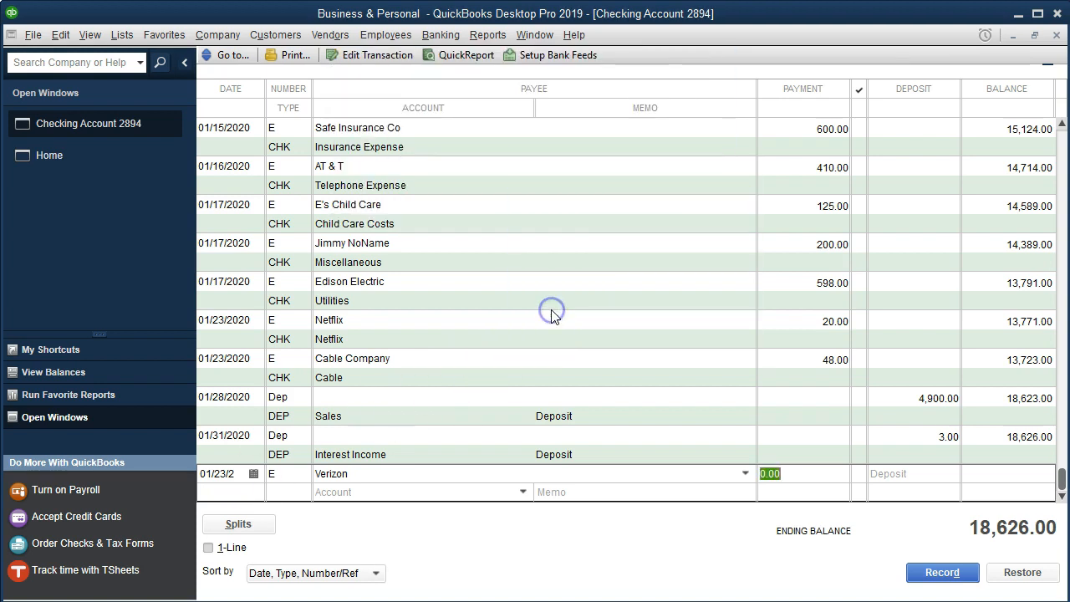
pyautogui.write('83')
pyautogui.press('Tab')
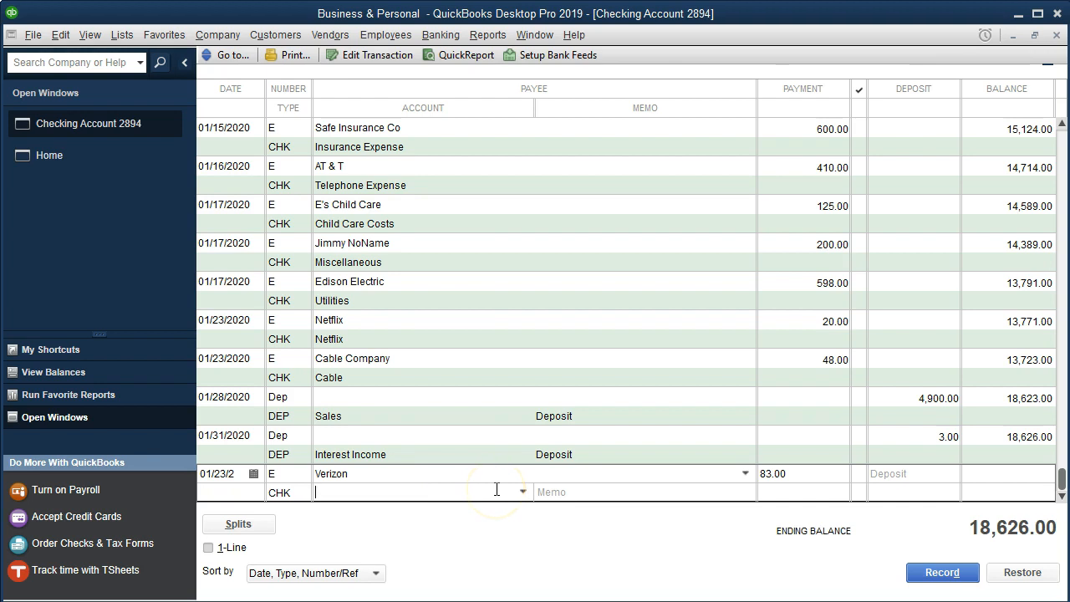
# Set up a new expense account named Personal Telephone for the Verizon payment
pyautogui.write('Per')
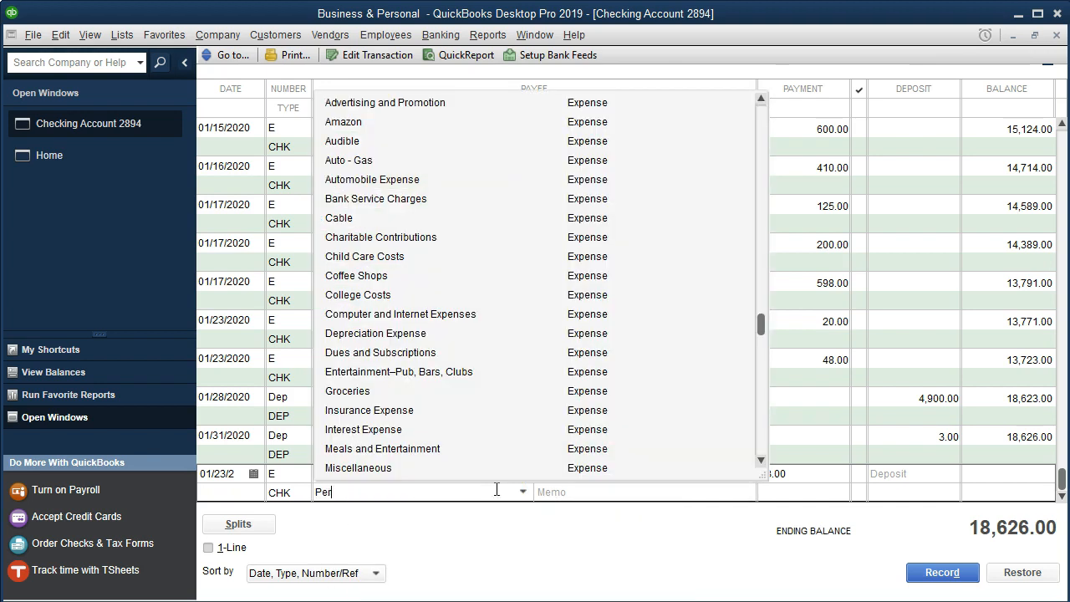
pyautogui.write('sonal Telephone')
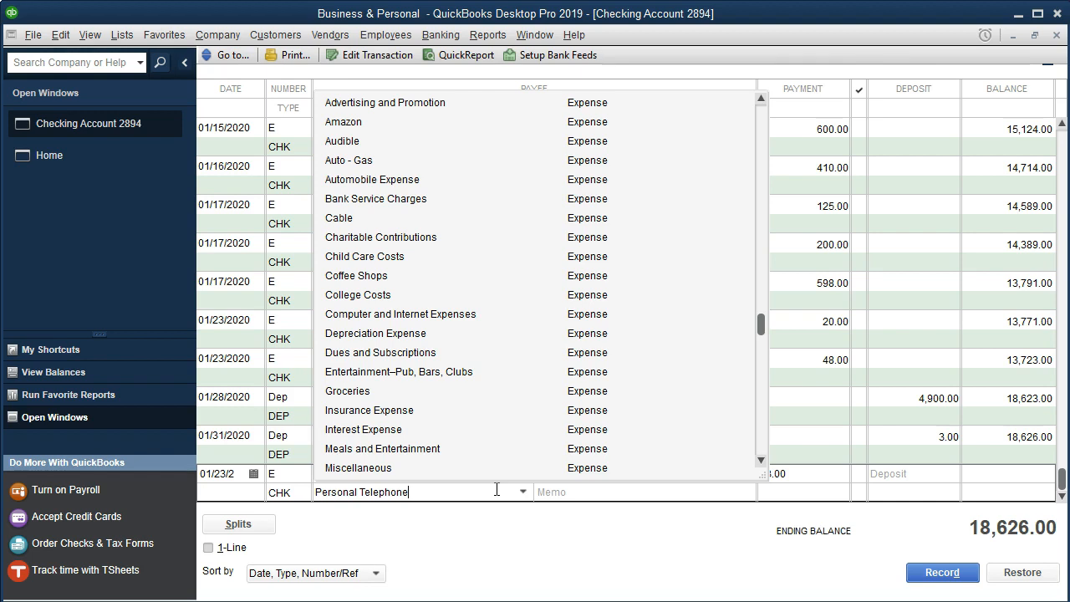
pyautogui.press('Tab')
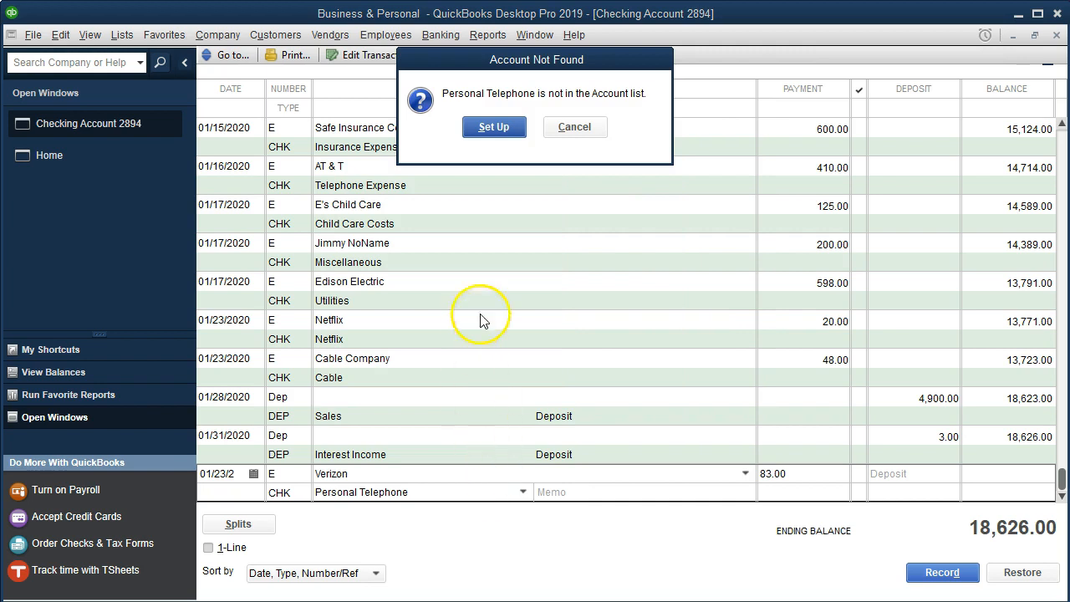
pyautogui.click(492, 131)
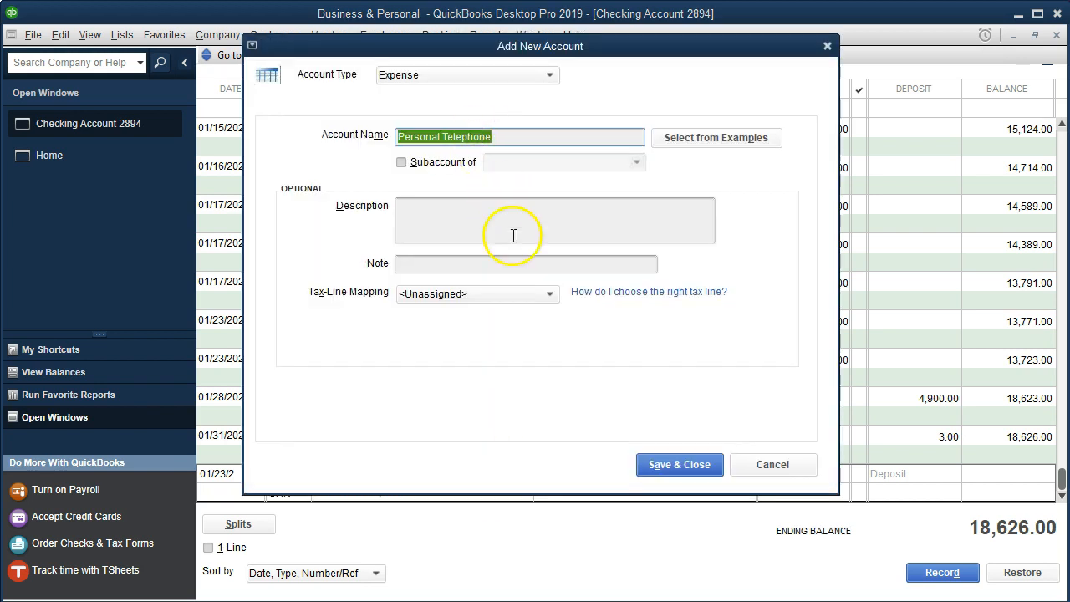
pyautogui.click(656, 462)
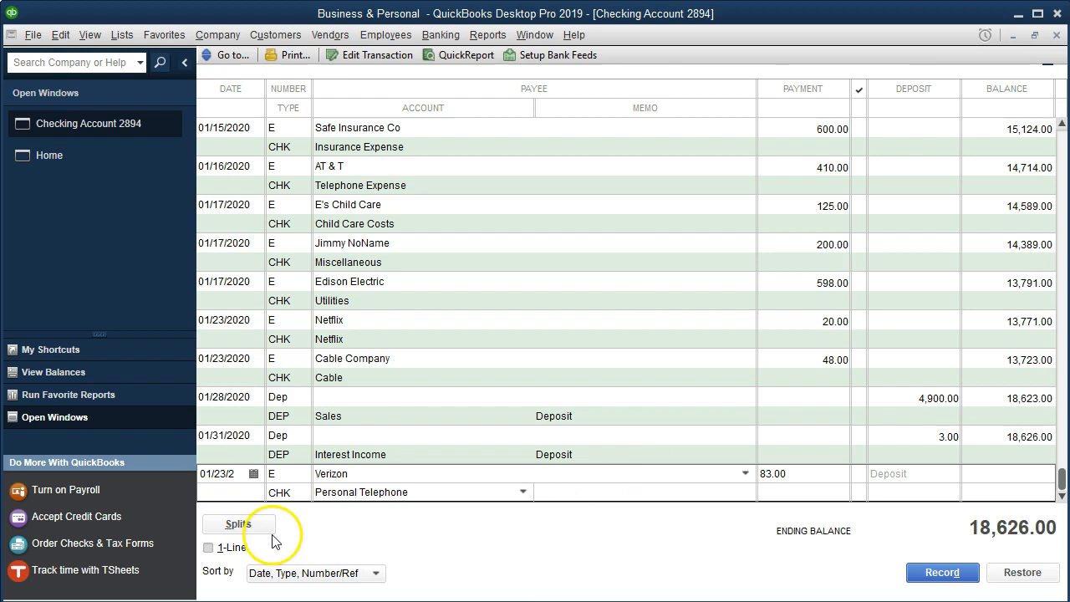
# Assign the Personal class to the Personal Telephone split line and record the Verizon payment, accepting its future date
pyautogui.click(238, 525)
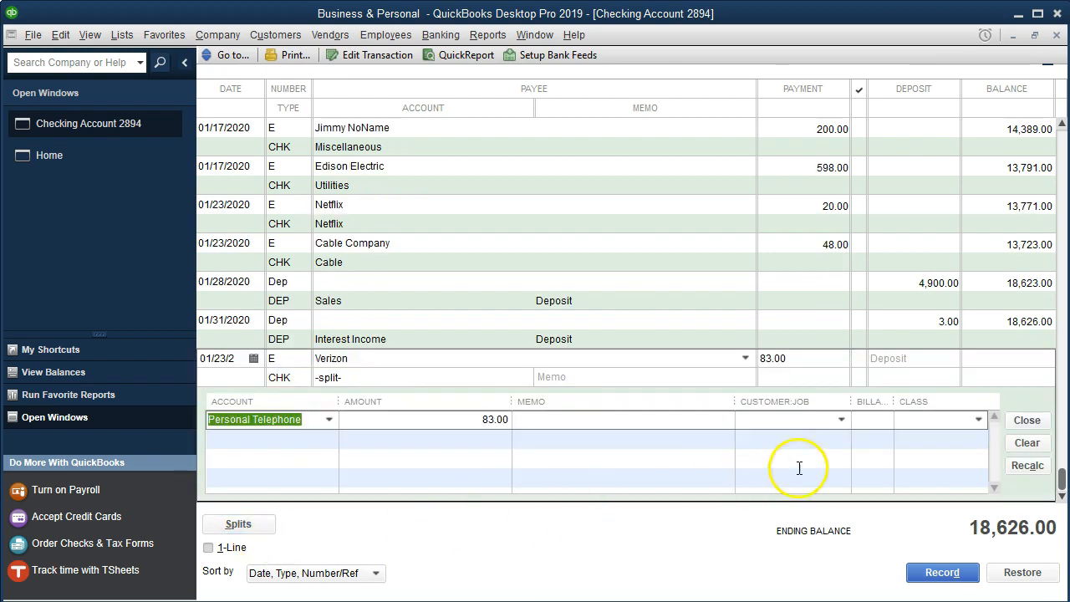
pyautogui.click(931, 422)
pyautogui.click(978, 419)
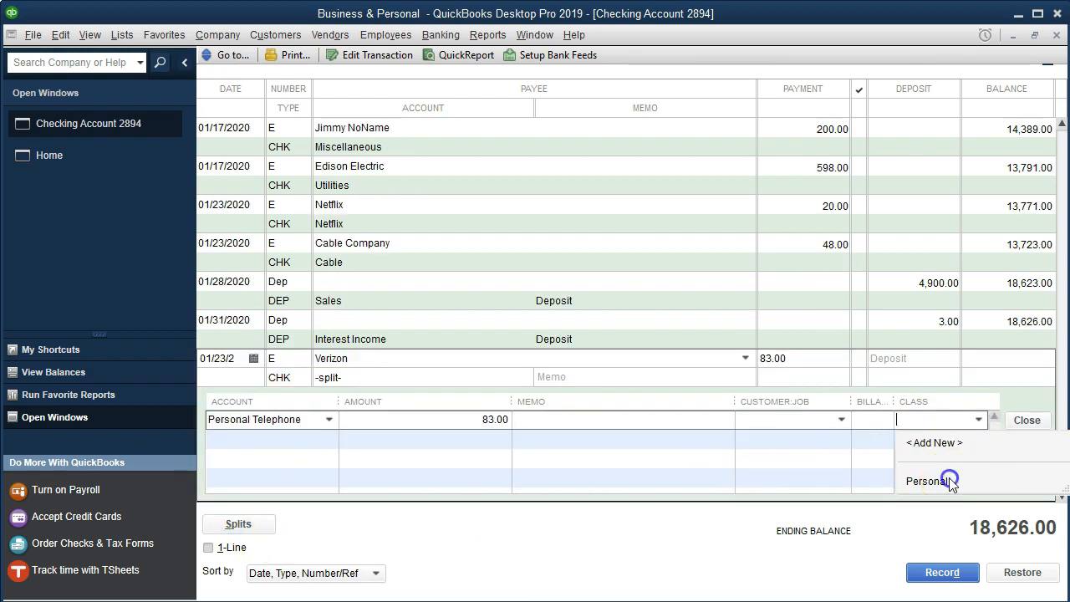
pyautogui.click(927, 481)
pyautogui.click(942, 574)
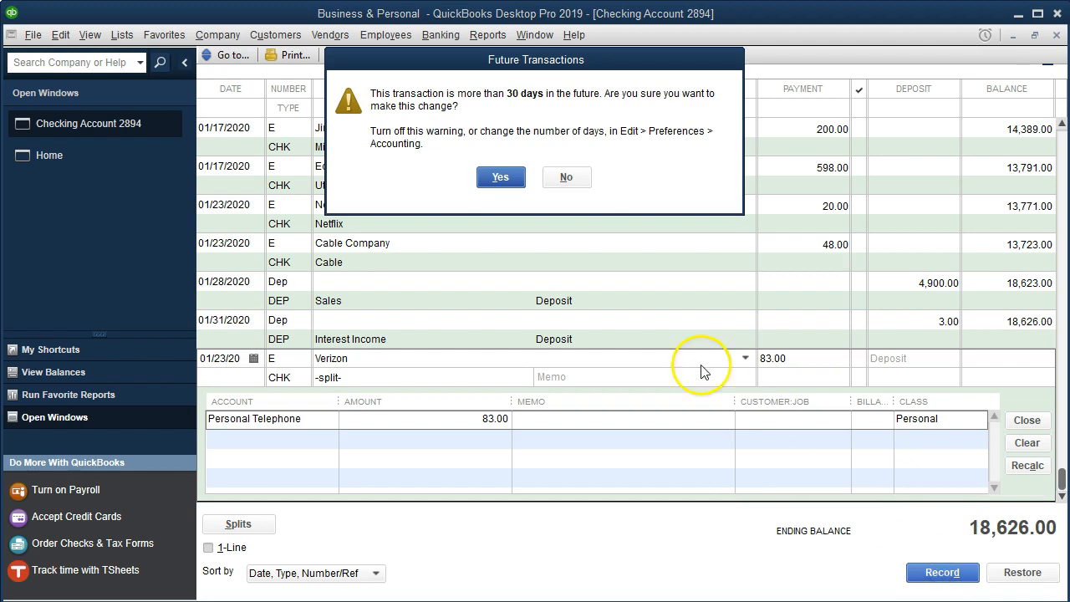
pyautogui.click(501, 177)
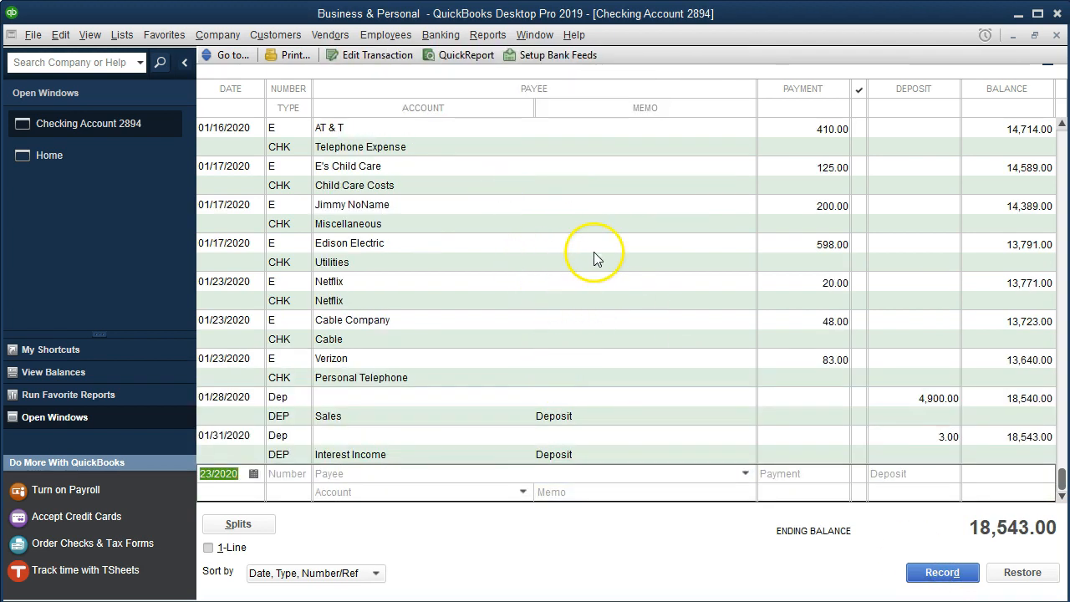
# Open the Profit & Loss by Class report from the company and financial reports
pyautogui.click(489, 38)
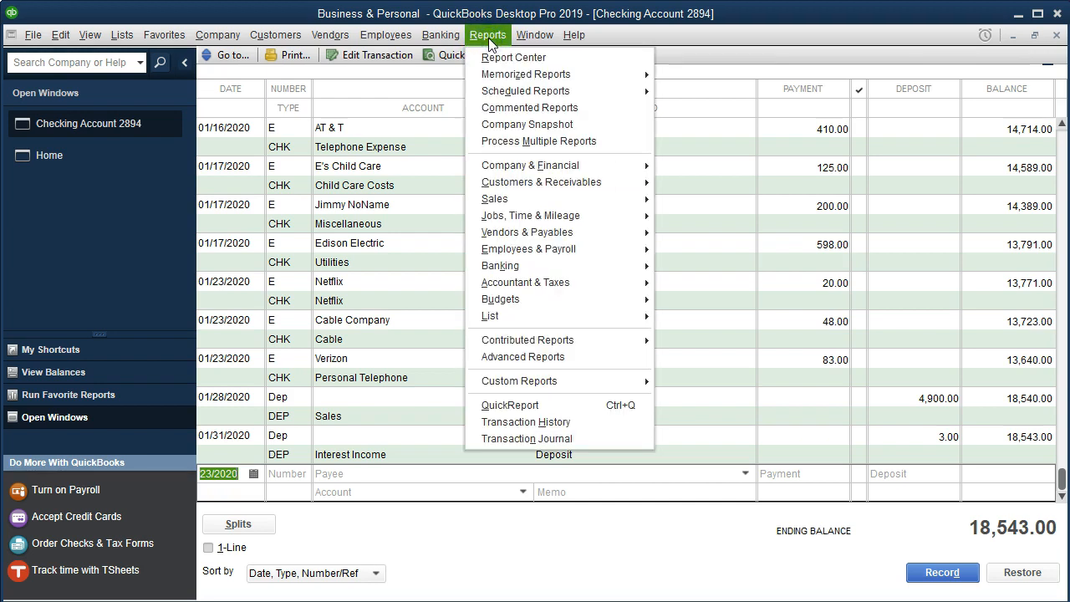
pyautogui.moveTo(528, 217)
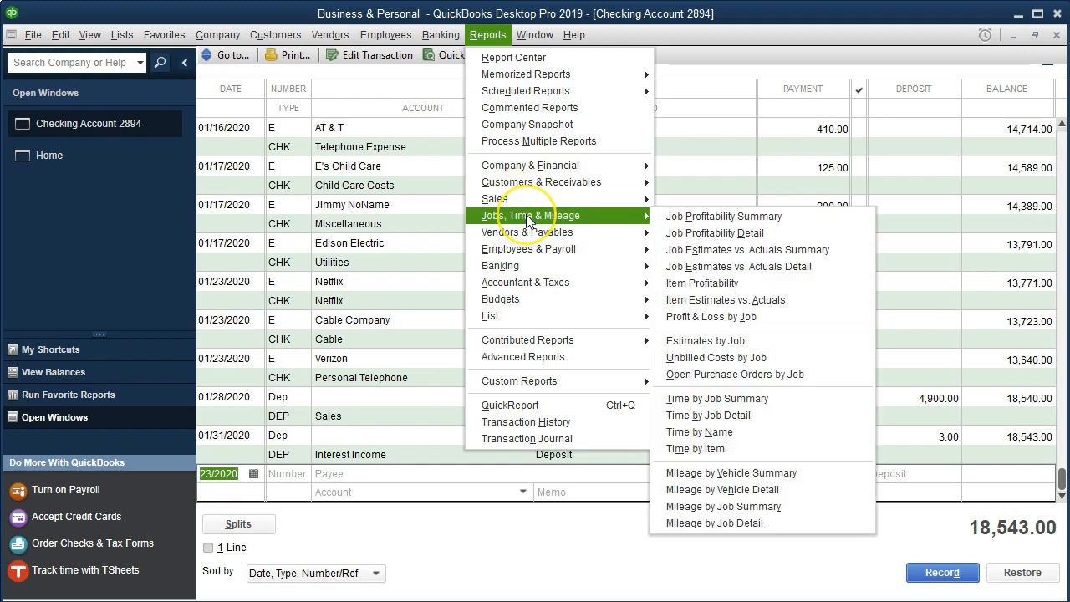
pyautogui.moveTo(635, 165)
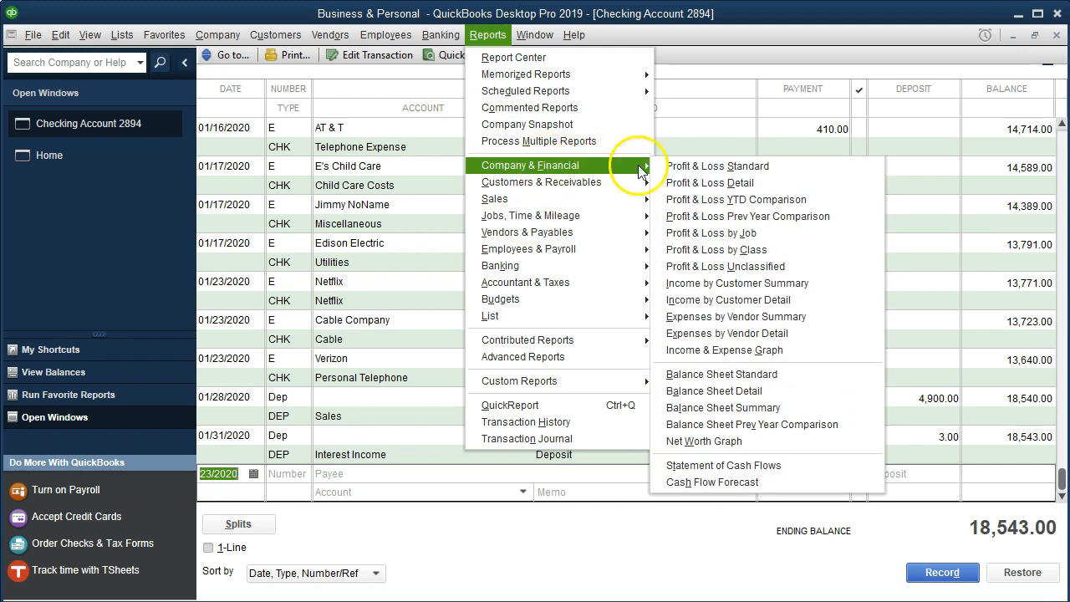
pyautogui.click(689, 251)
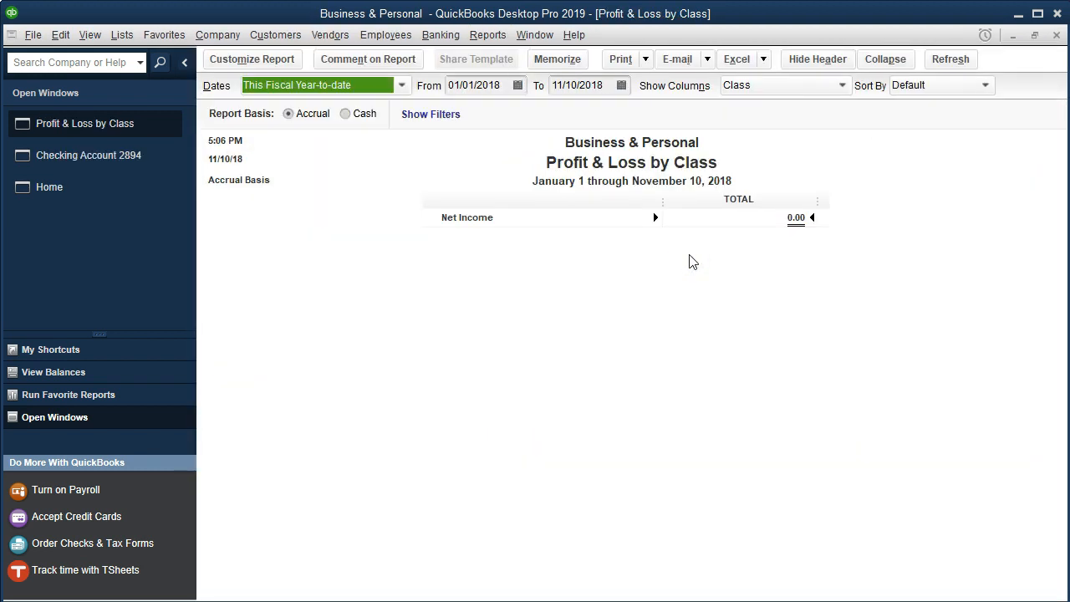
# Set the Profit & Loss by Class report's date range from 01/01/2020 to 12/31/2020
pyautogui.press('Tab')
pyautogui.write('01/01/2')
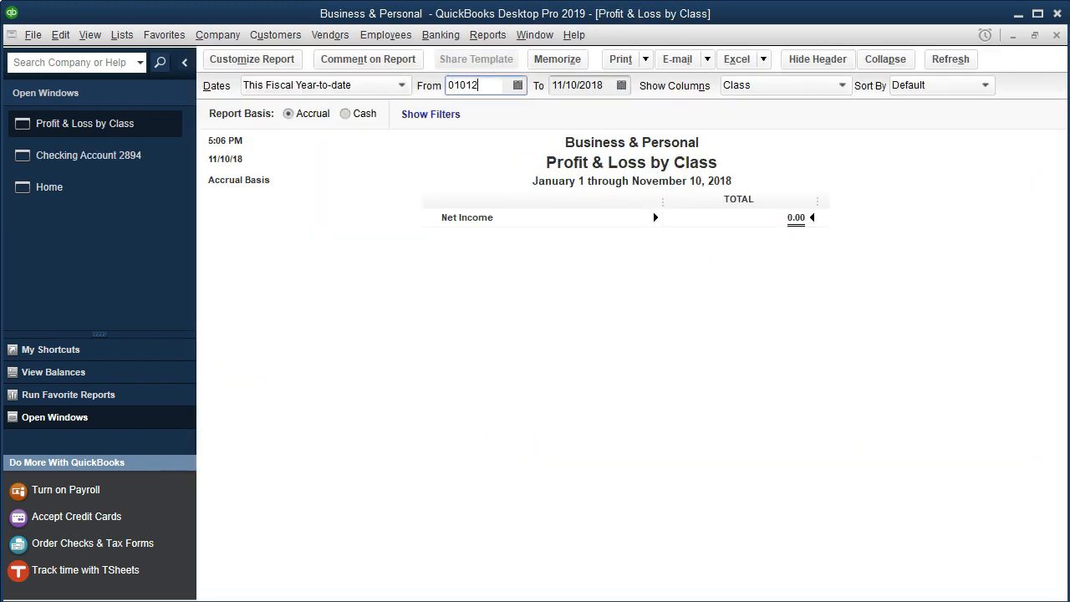
pyautogui.write('020')
pyautogui.press('Tab')
pyautogui.write('12')
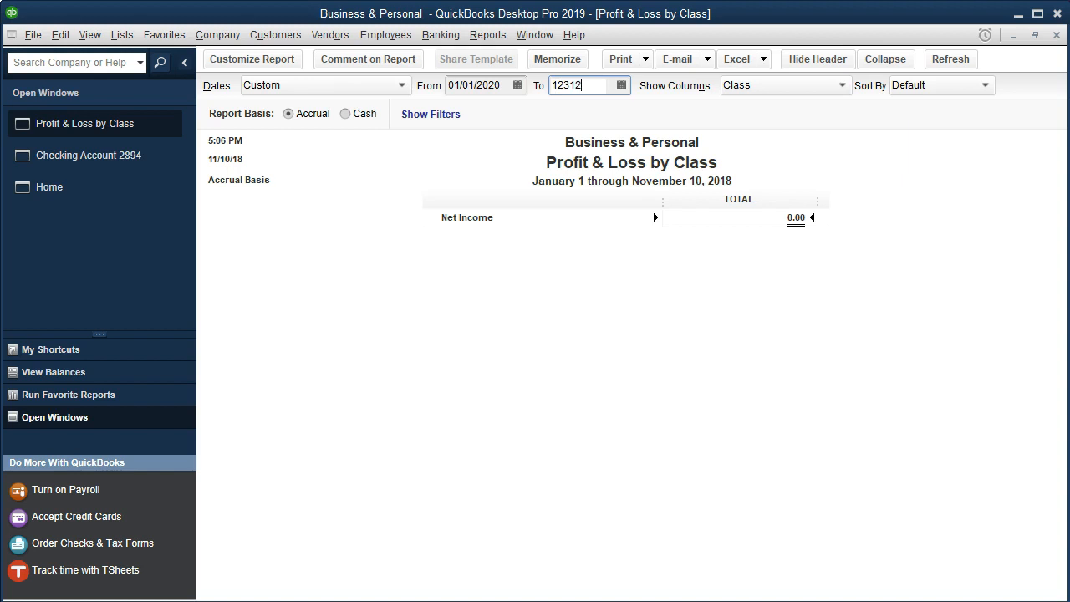
pyautogui.write('/31/2020')
pyautogui.press('Tab')
# Examine the report's Personal and Unclassified expense columns down to net income, including the Personal Telephone amount
pyautogui.scroll(-2, 740, 366)
pyautogui.scroll(2, 734, 368)
pyautogui.scroll(-3, 686, 309)
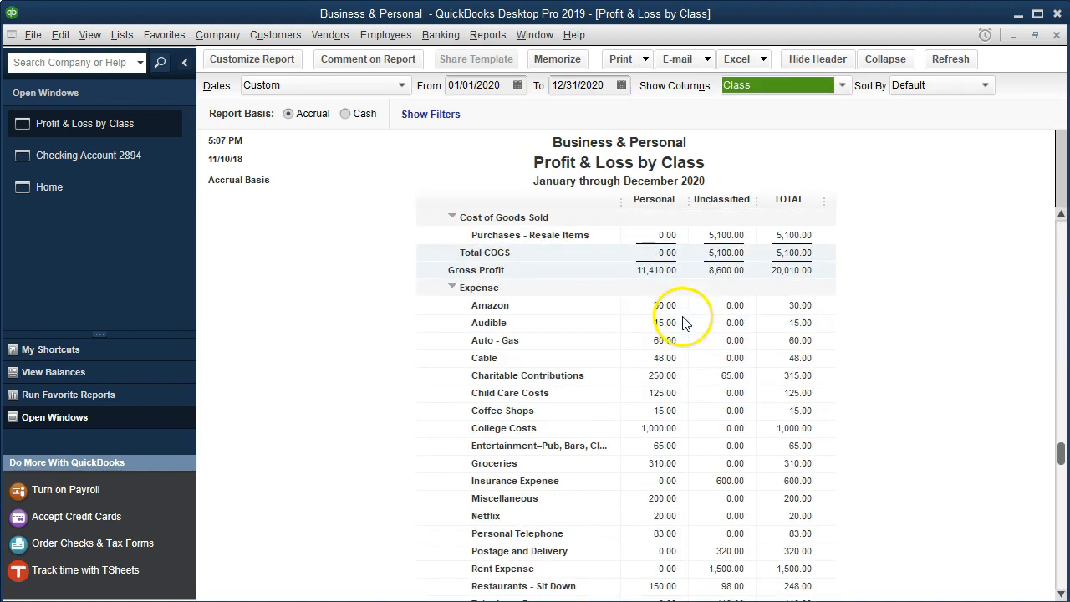
pyautogui.scroll(-2, 708, 392)
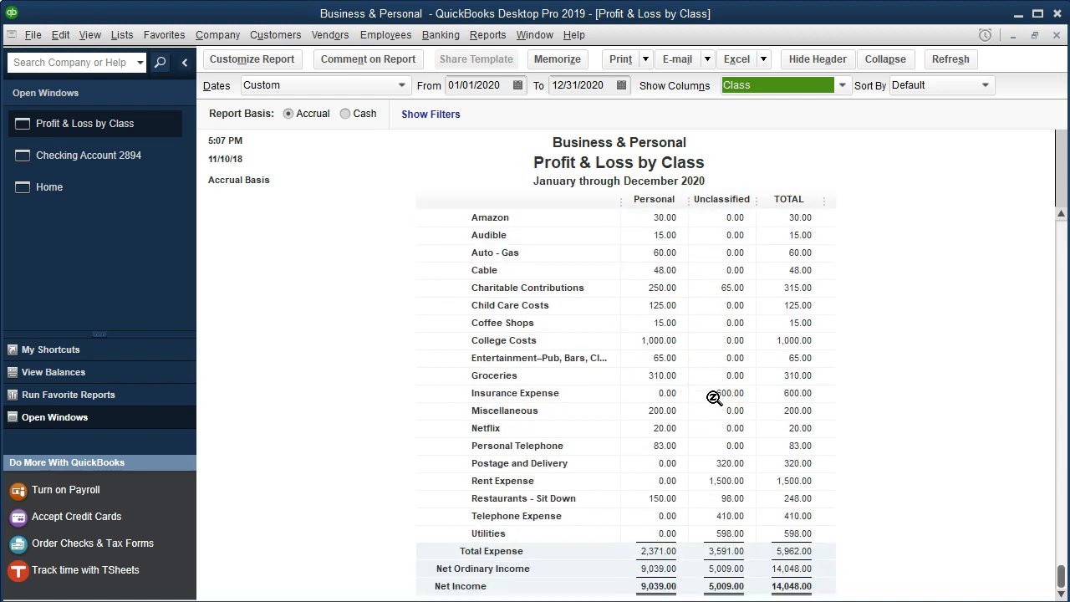
pyautogui.scroll(1, 714, 398)
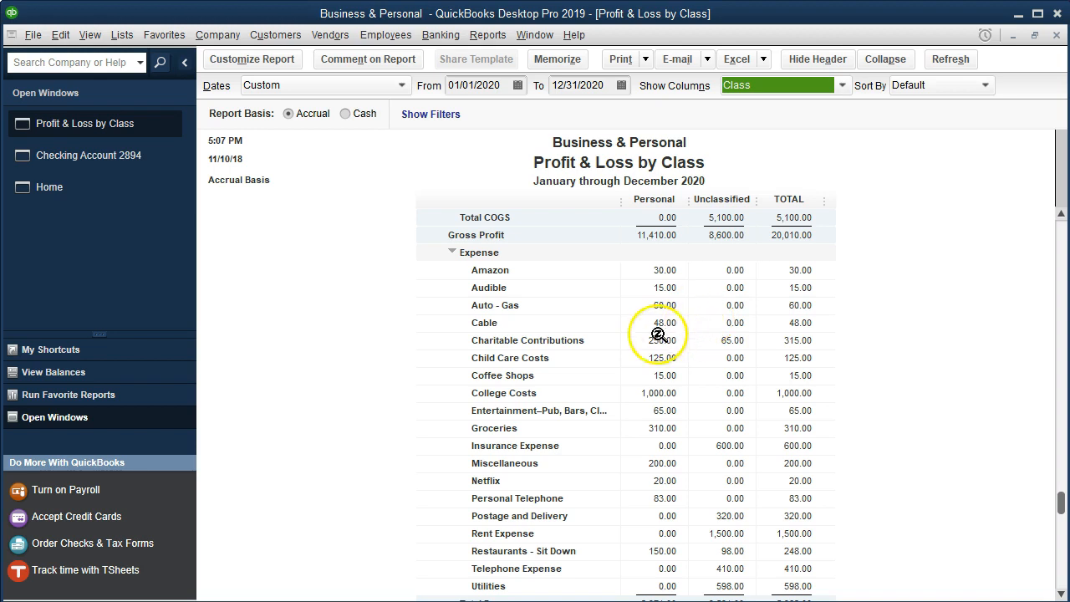
pyautogui.scroll(-1, 609, 342)
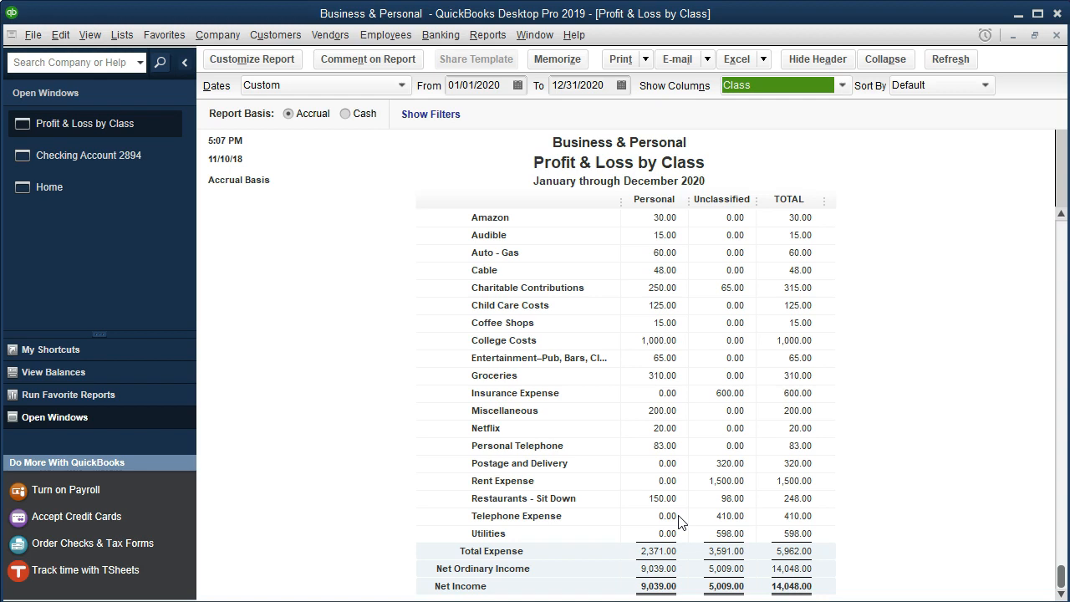
pyautogui.click(639, 446)
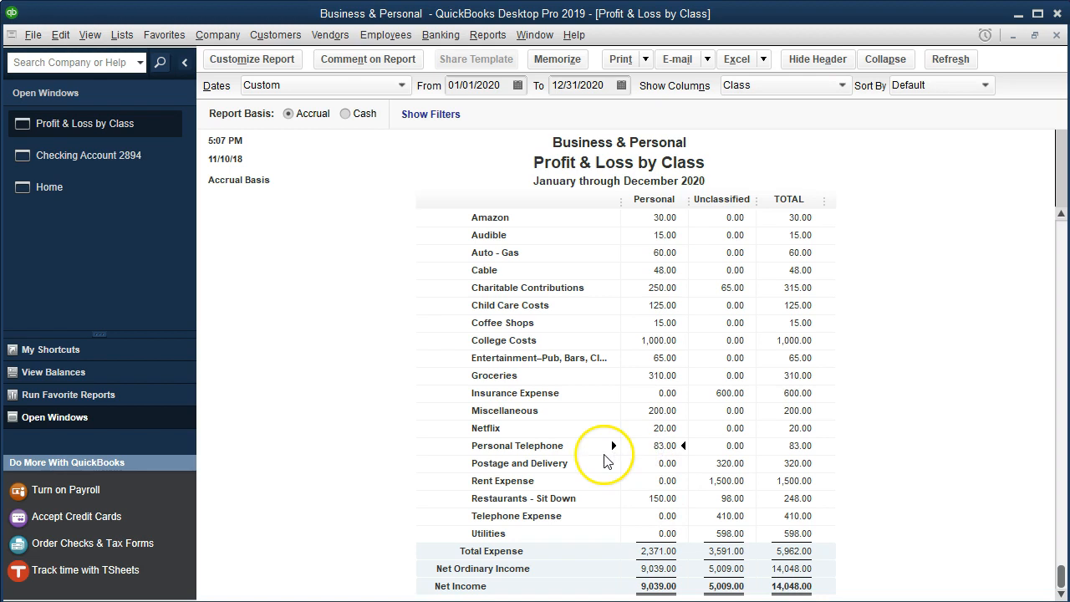